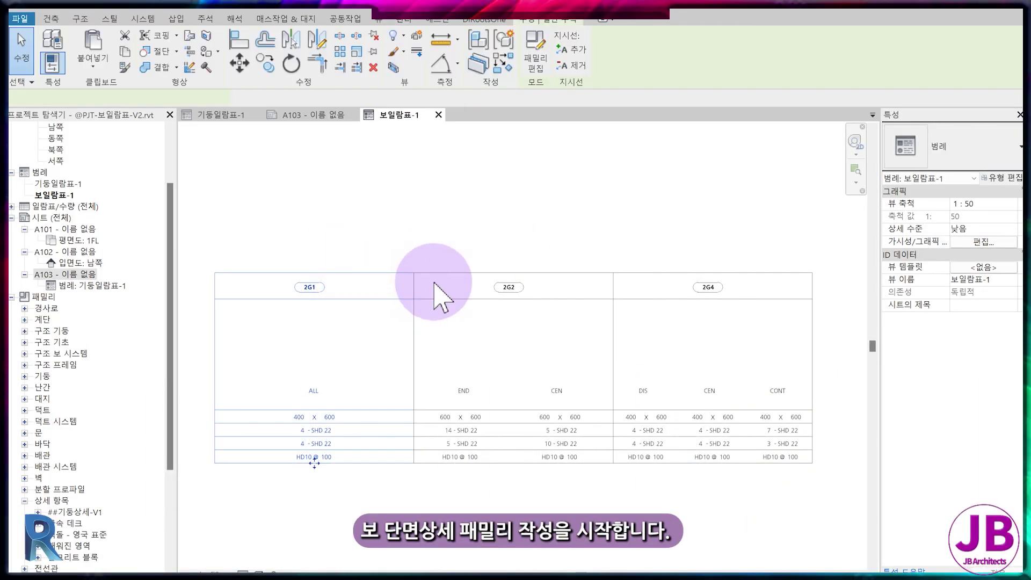
Switch to sheet A103 and bring its column schedule into view
click(430, 282)
click(631, 272)
click(313, 114)
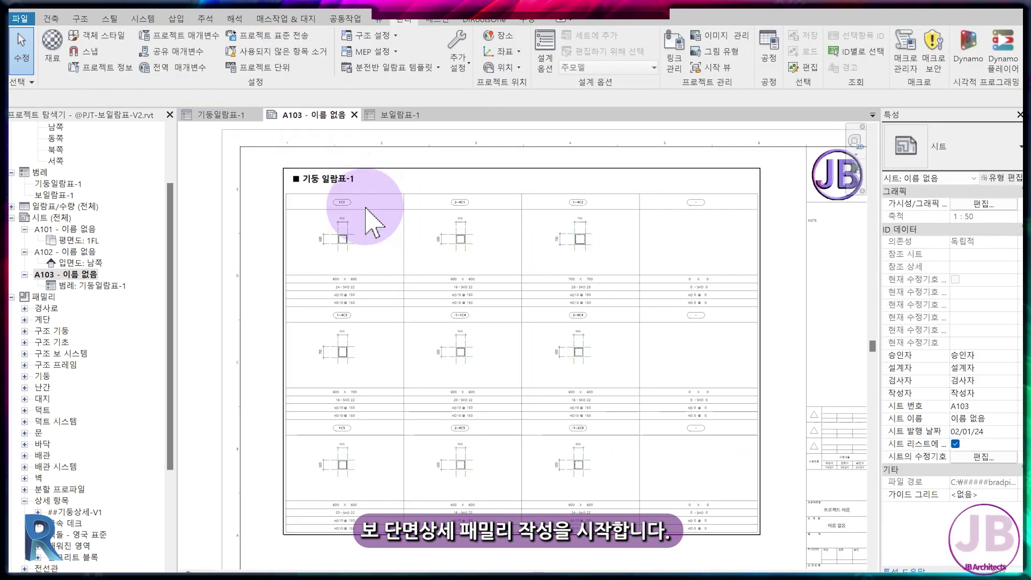
scroll(339, 248, up, 3)
scroll(340, 248, up, 2)
scroll(387, 272, up, 2)
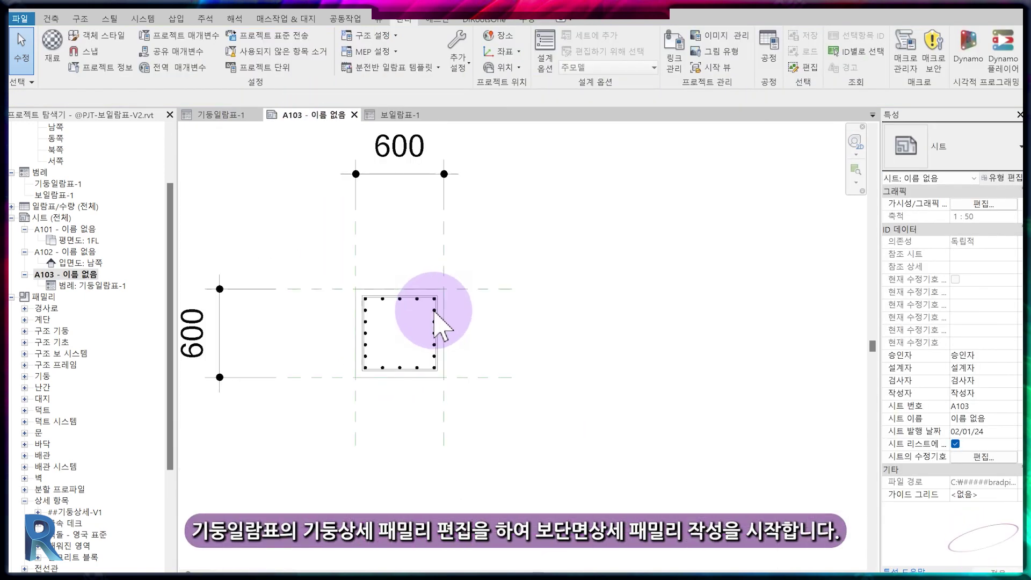
Open the first column section detail in the schedule with Edit Family
click(432, 311)
click(429, 304)
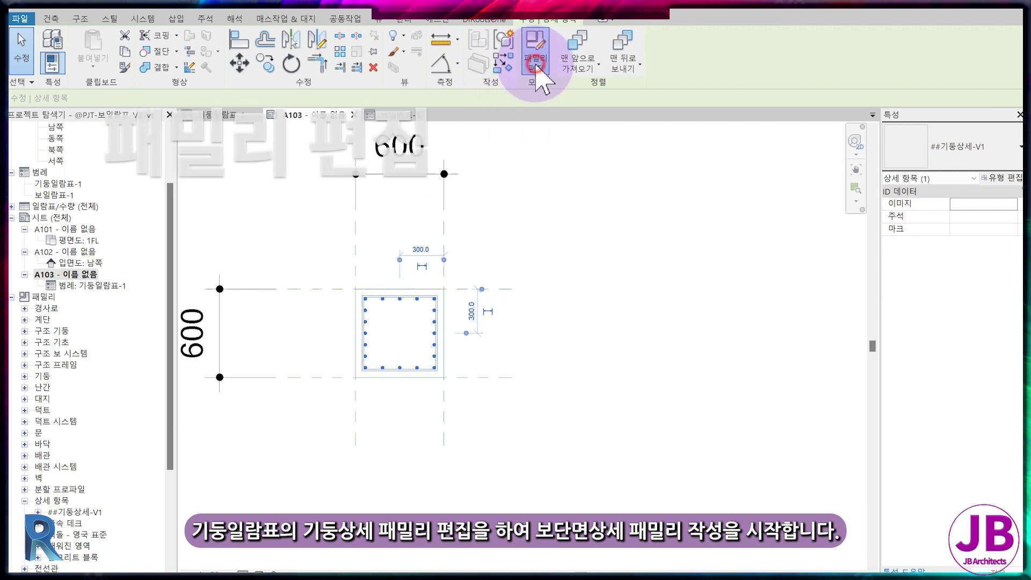
click(537, 67)
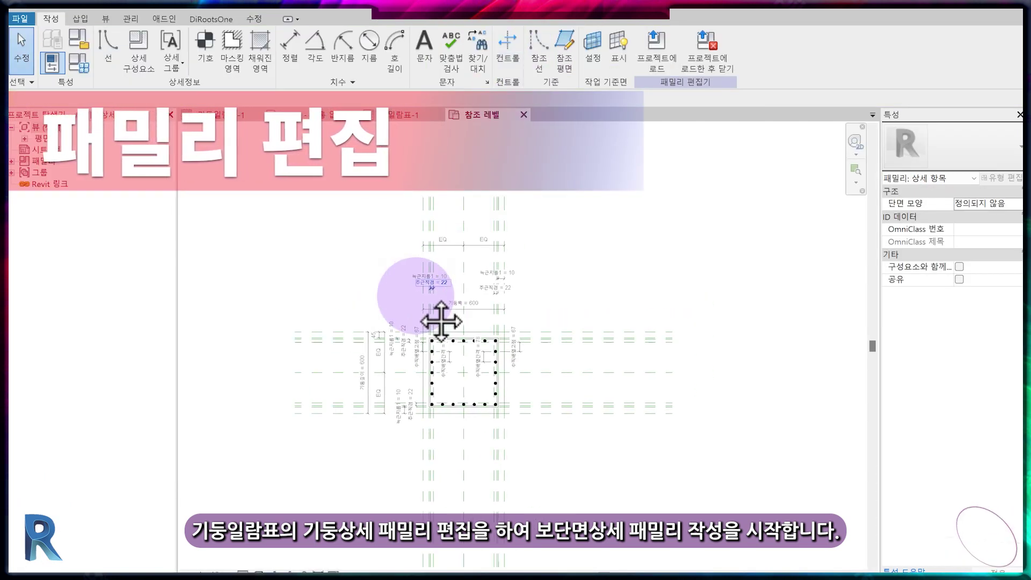
Save the detail family as ##기둥상세-V1.rfa using Save As > Family
click(20, 18)
mouse_move(54, 203)
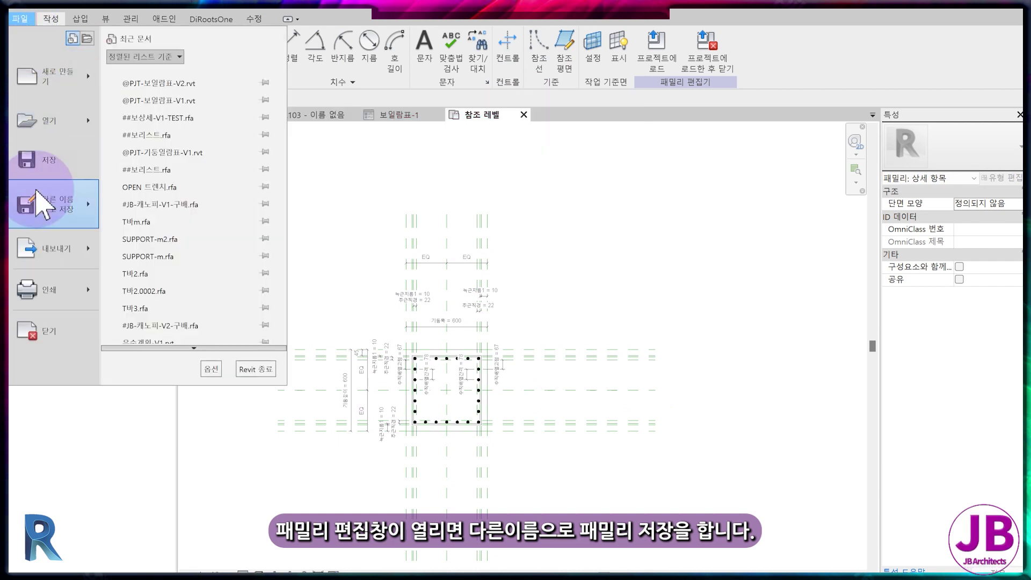
click(149, 185)
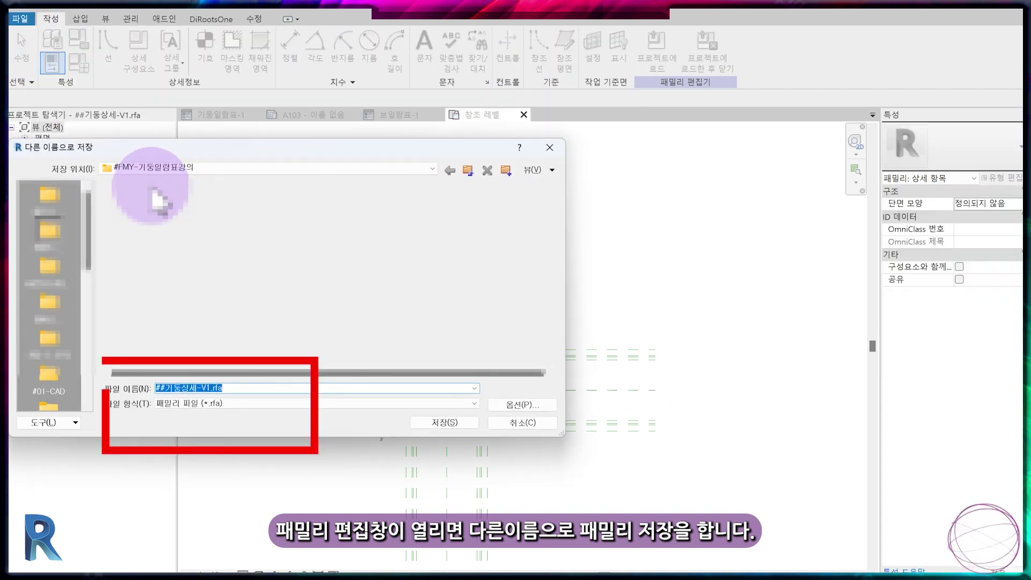
click(457, 423)
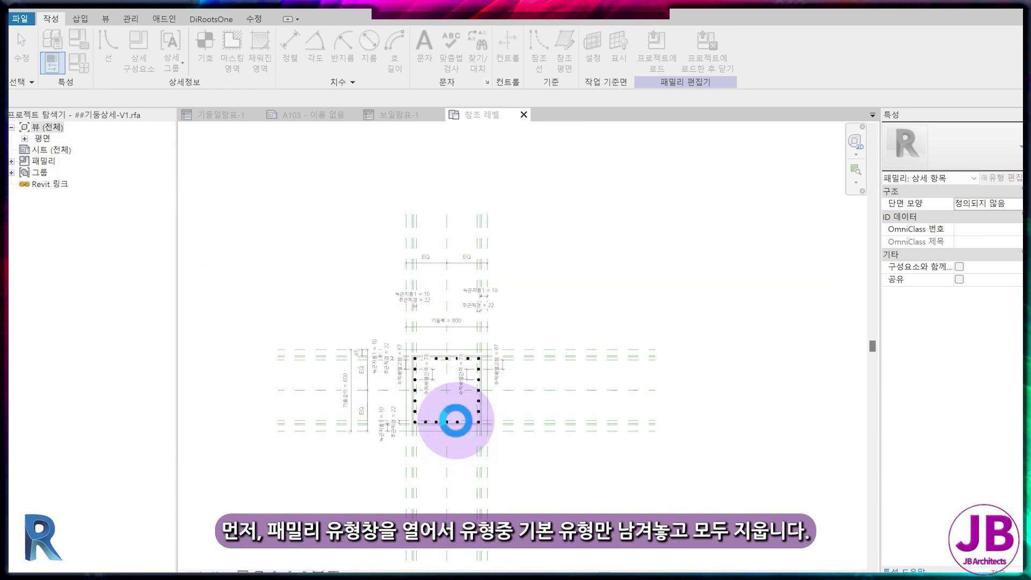
In Family Types, delete every type except 1C1
click(52, 63)
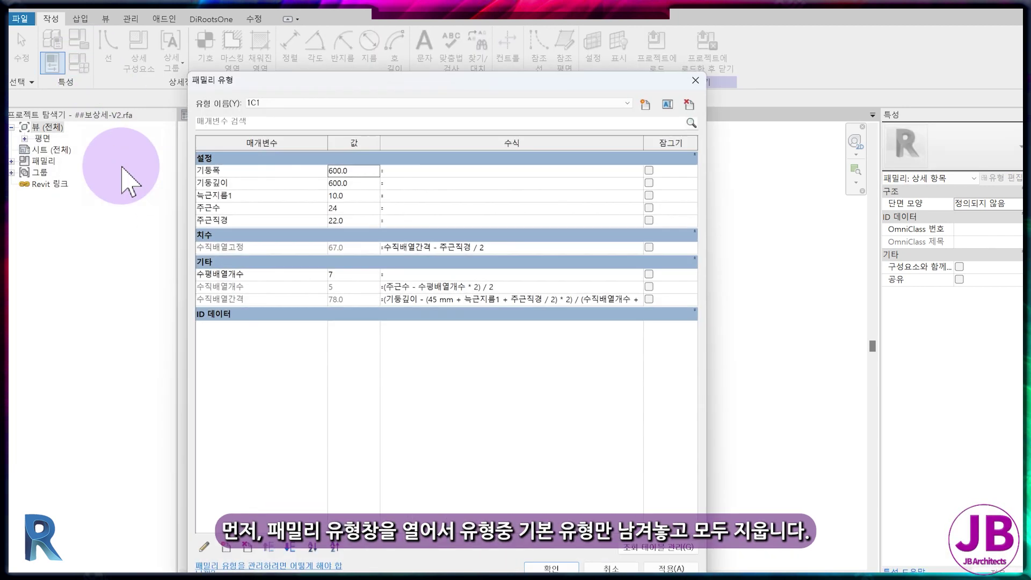
click(423, 101)
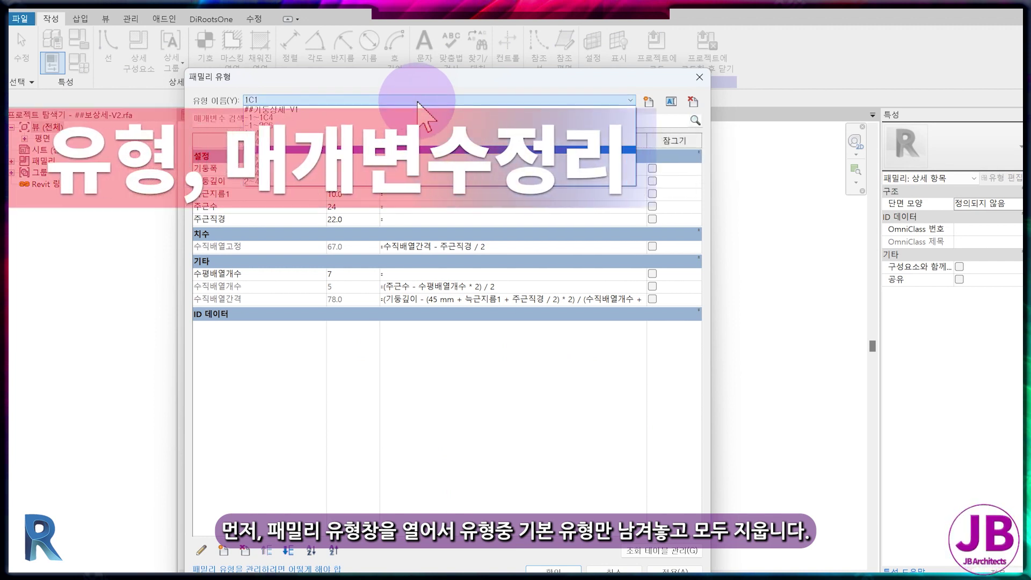
click(410, 181)
click(693, 102)
click(485, 101)
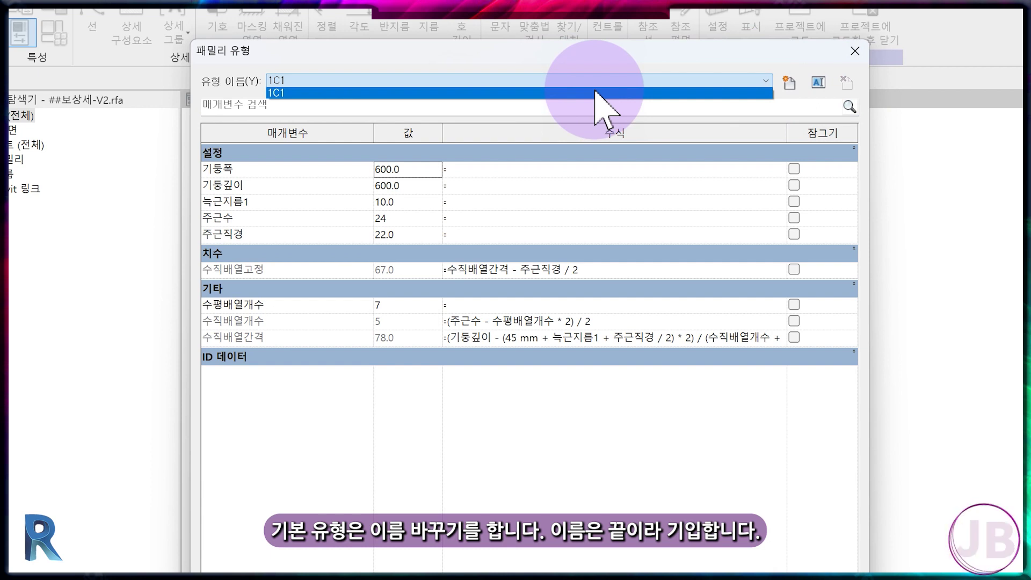
click(595, 92)
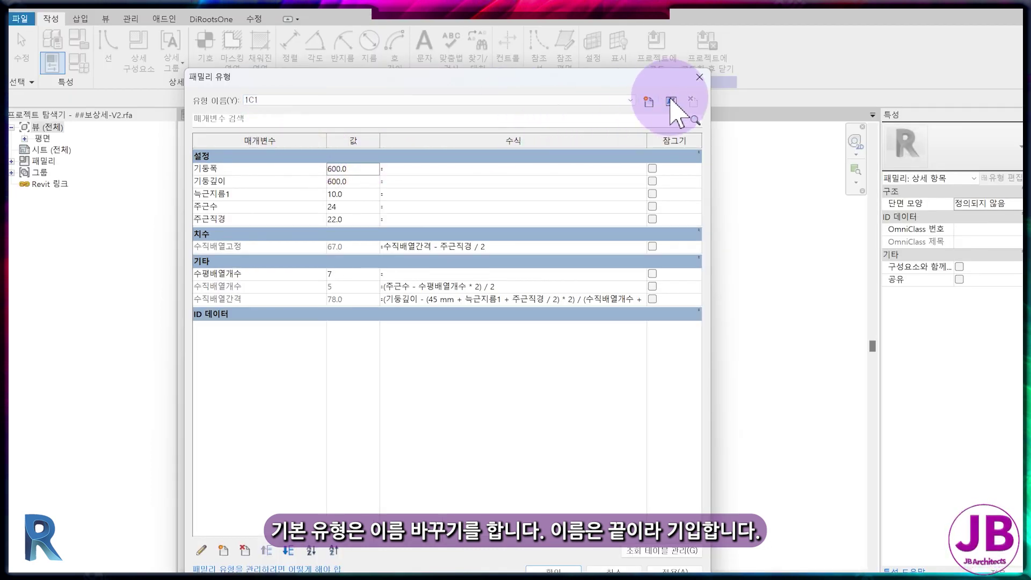
Rename the 1C1 type to END
click(670, 101)
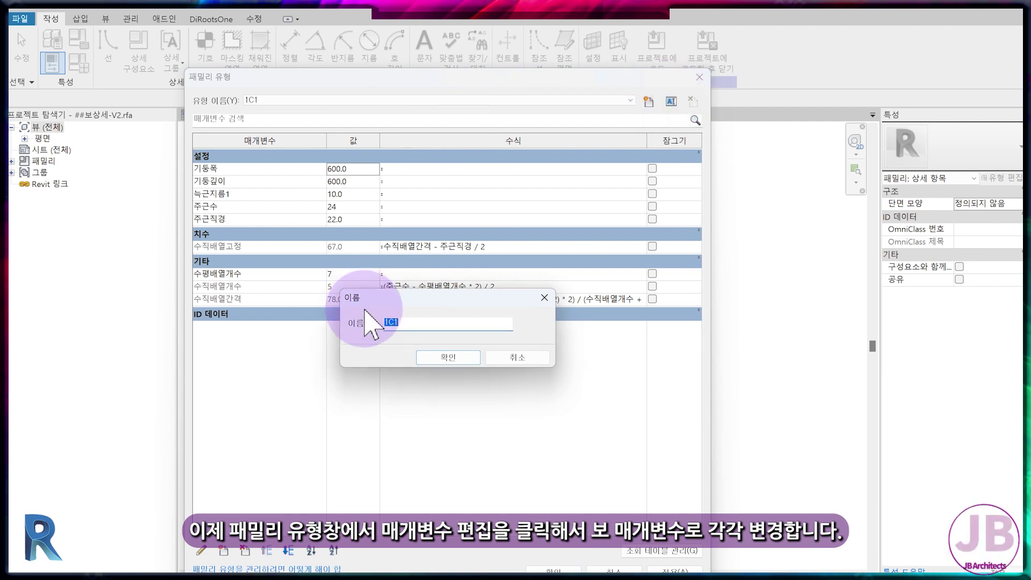
text(END)
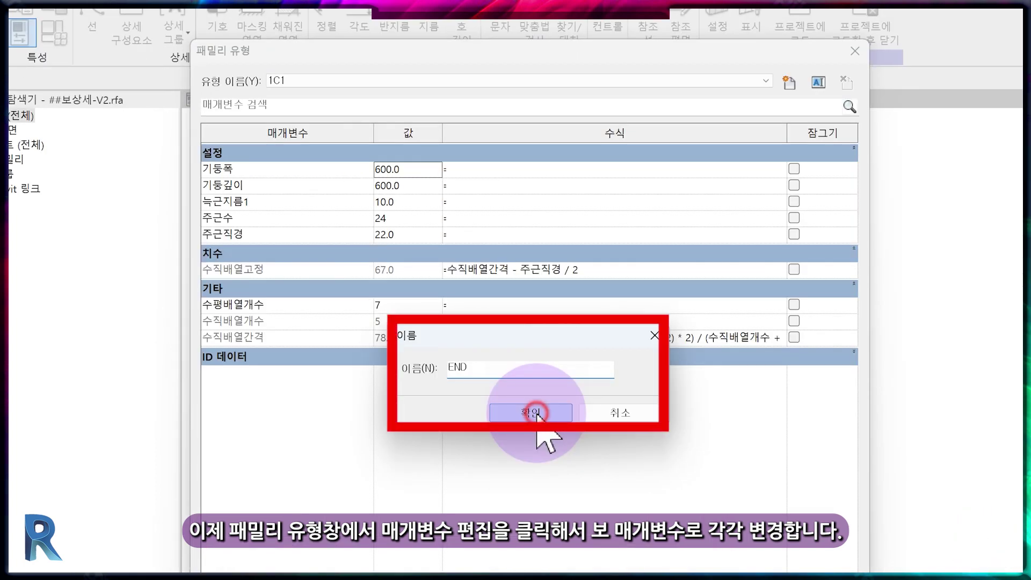
click(537, 413)
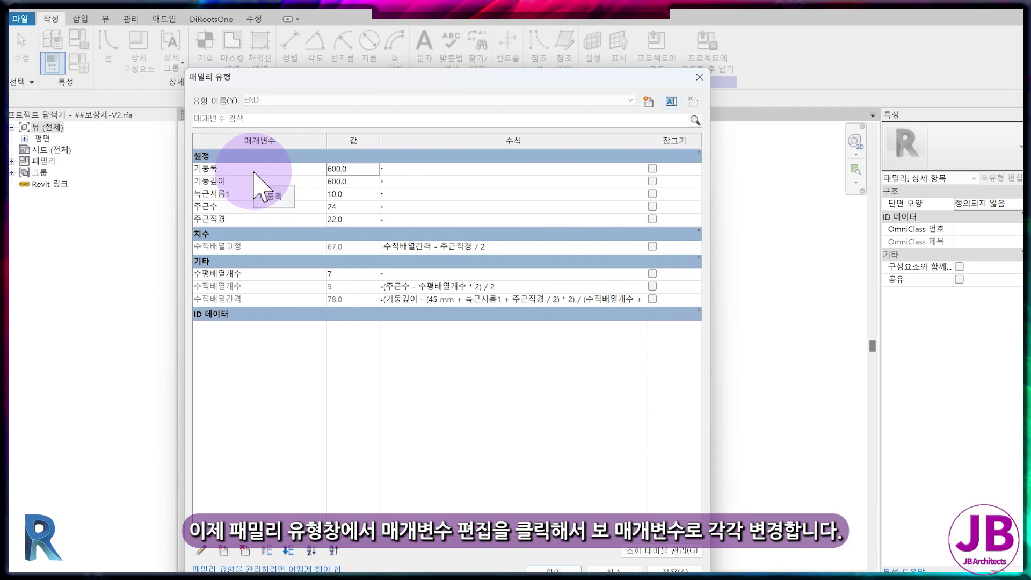
click(254, 171)
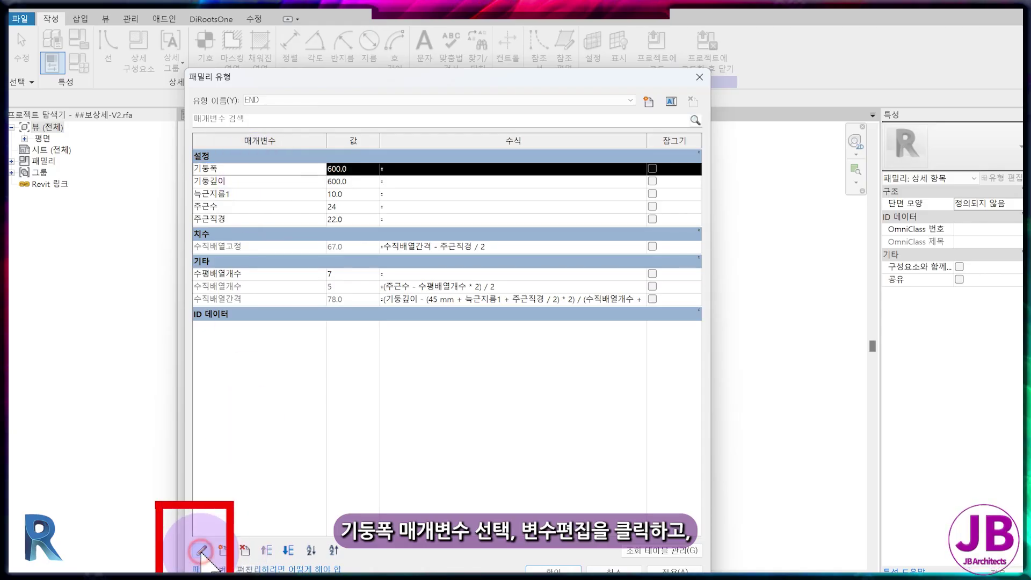
Replace 기둥폭 with the 보일람표 shared parameter 보폭 and move it to the top
click(201, 550)
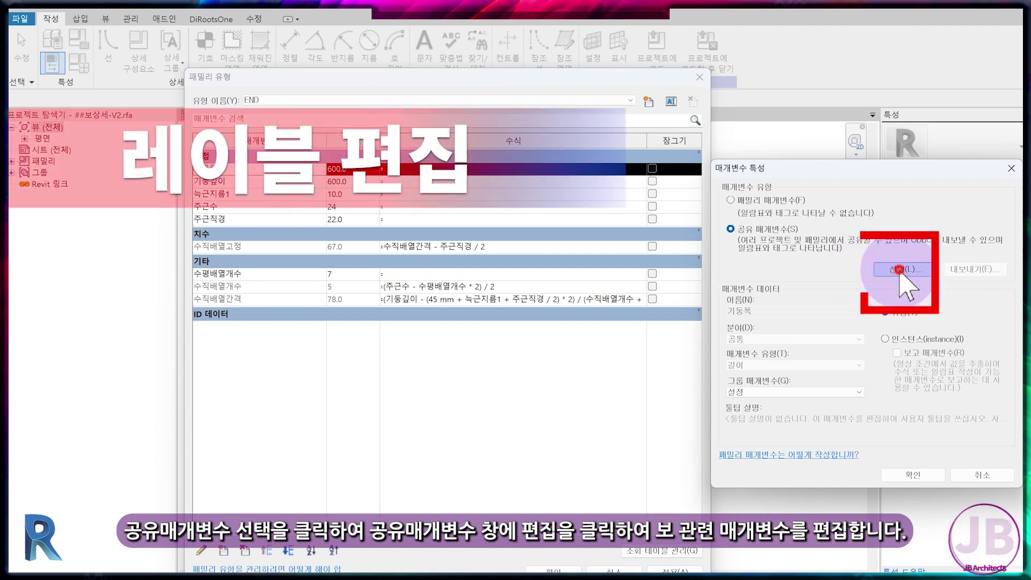
click(900, 270)
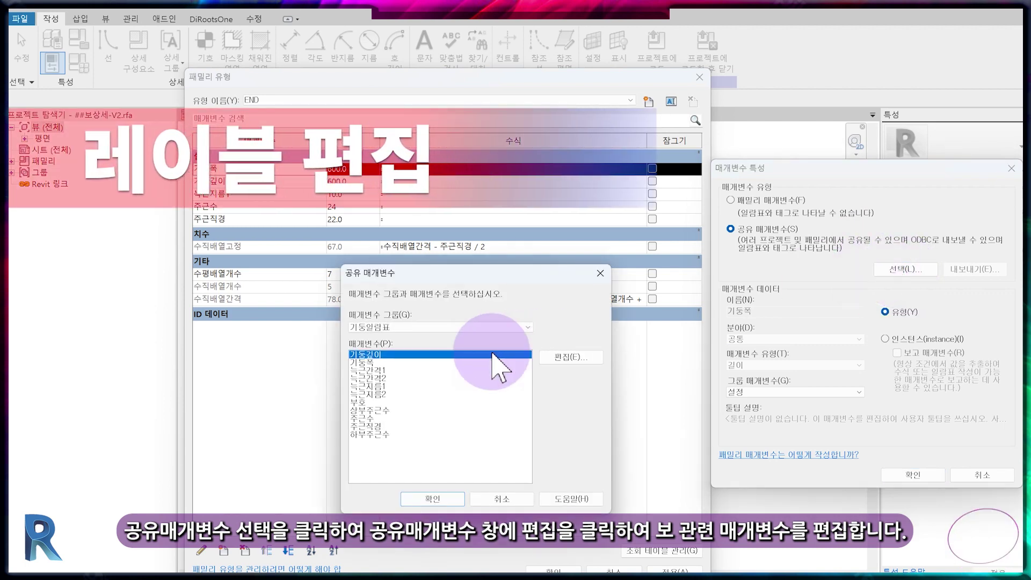
click(562, 359)
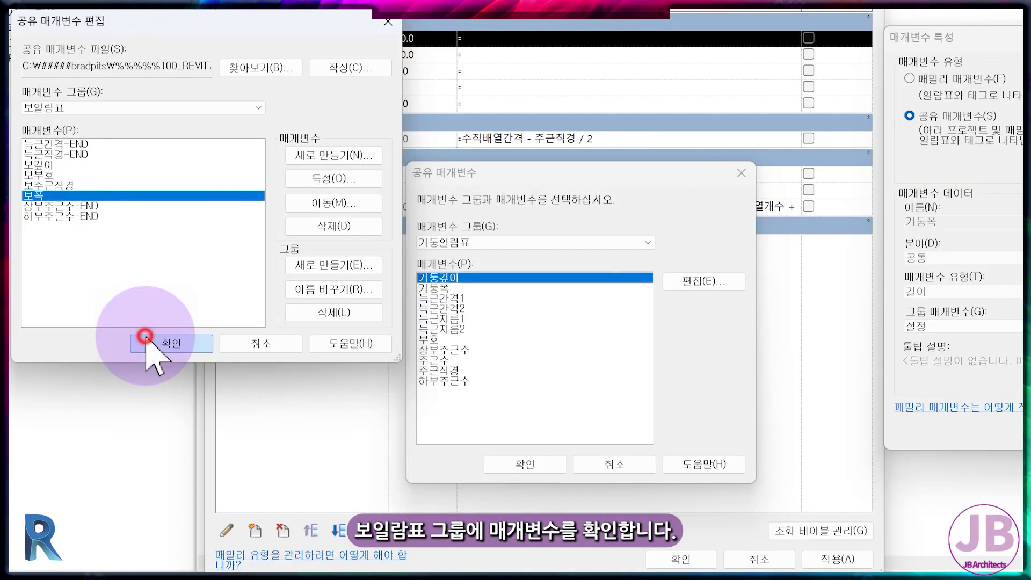
click(145, 337)
click(376, 254)
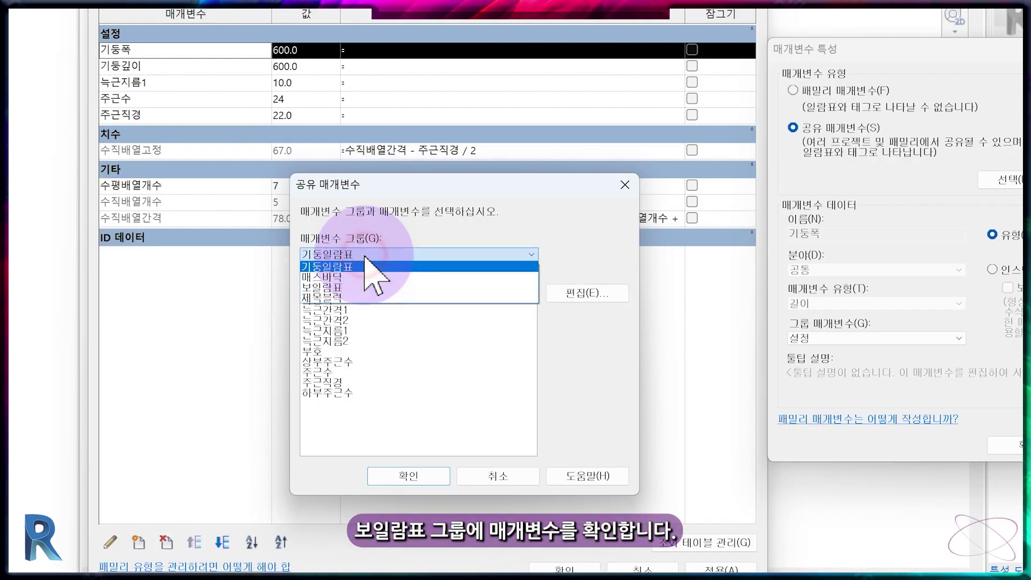
click(357, 285)
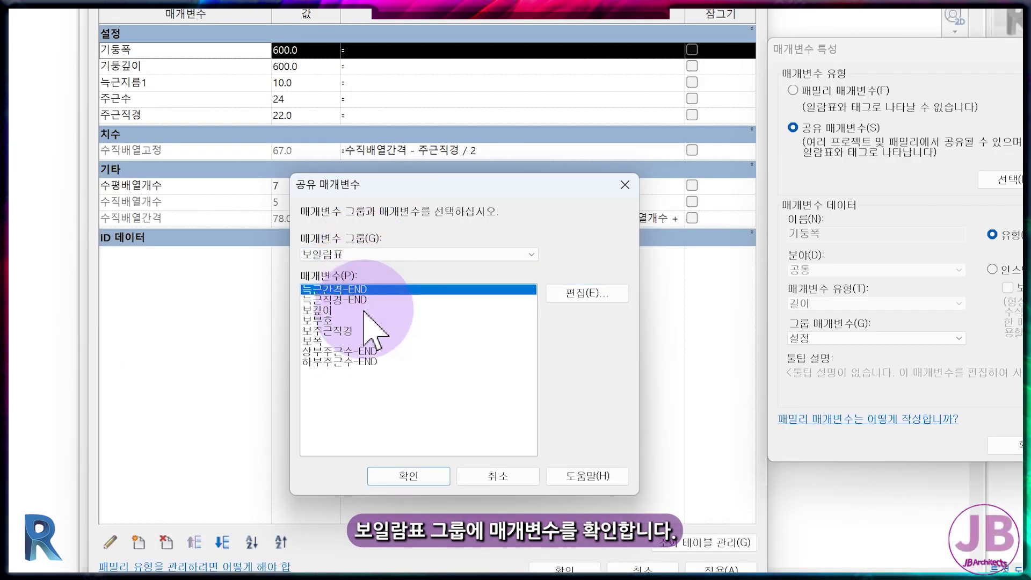
click(321, 342)
click(388, 475)
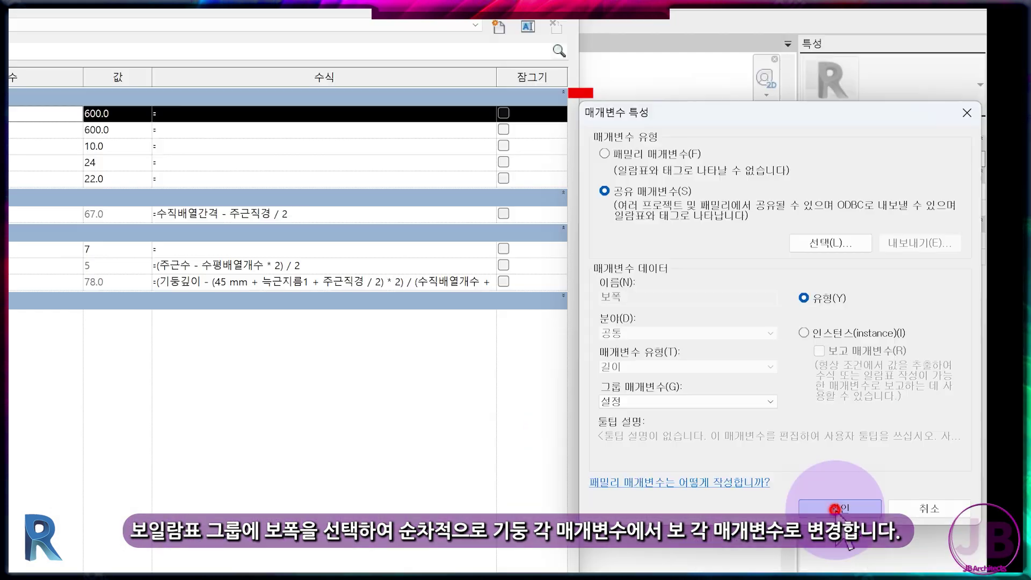
click(834, 508)
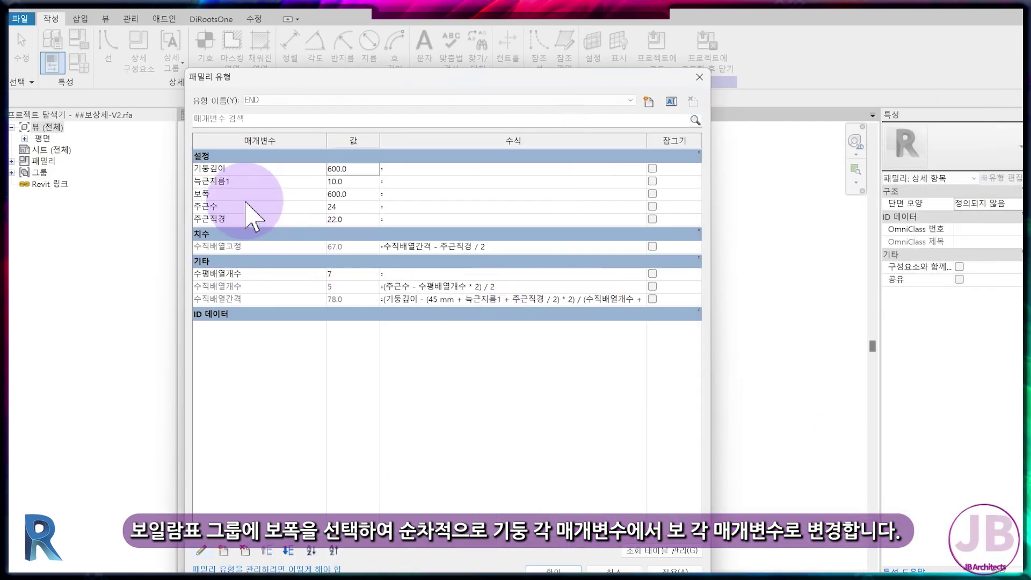
click(247, 195)
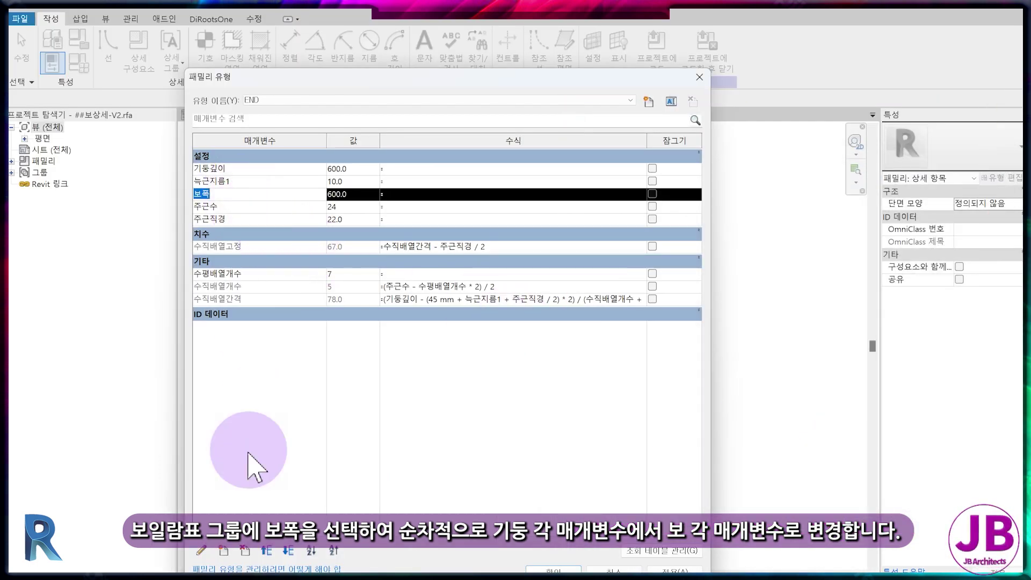
click(267, 550)
click(266, 550)
Replace 기둥깊이 with the 보일람표 shared parameter 보깊이
click(242, 181)
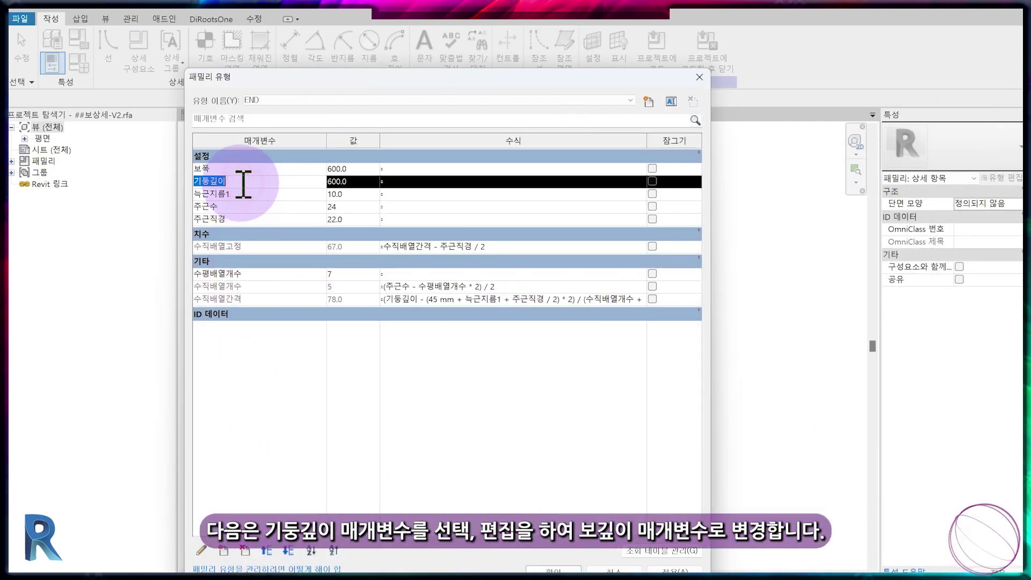
click(203, 552)
click(906, 269)
click(440, 327)
click(387, 352)
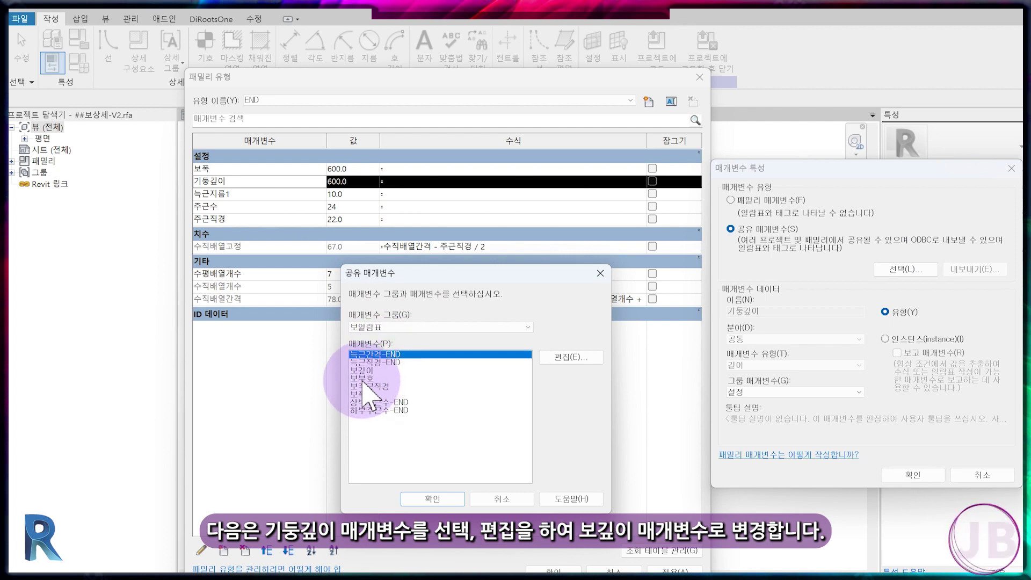
click(422, 496)
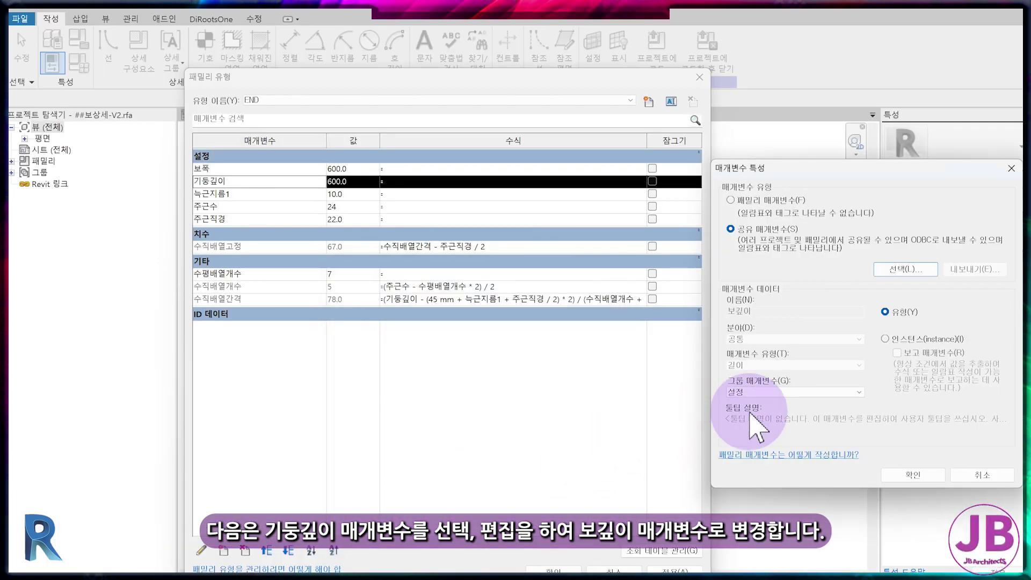
click(813, 505)
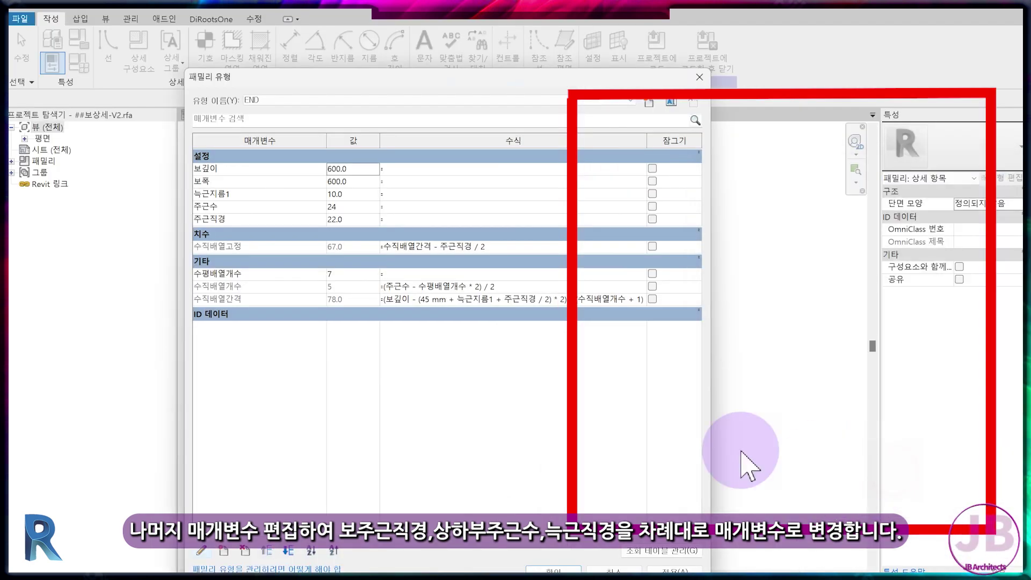
Rename 수평배열개수 to 상부수평배열개수 and apply the END type changes
click(225, 194)
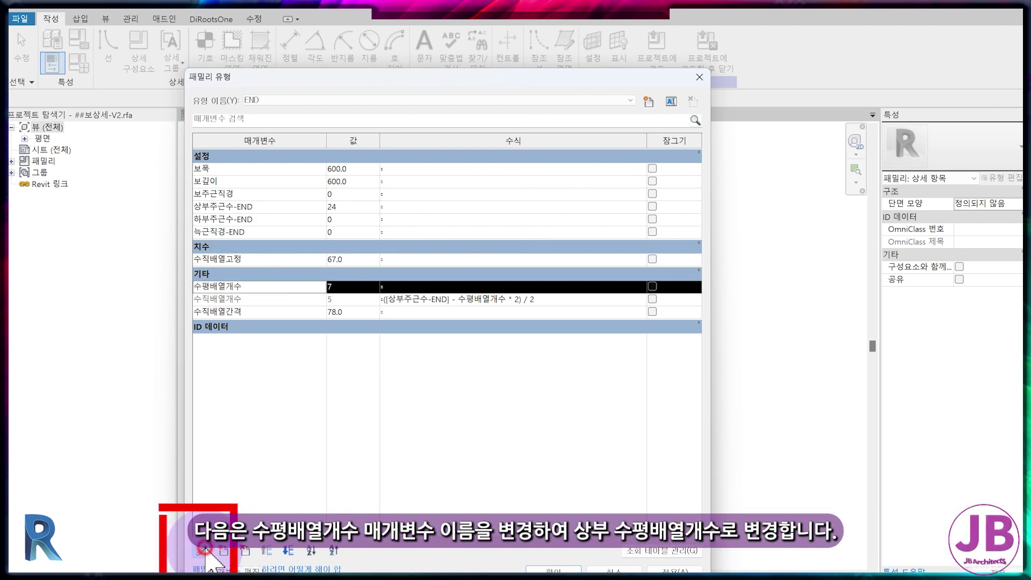
click(204, 551)
click(739, 311)
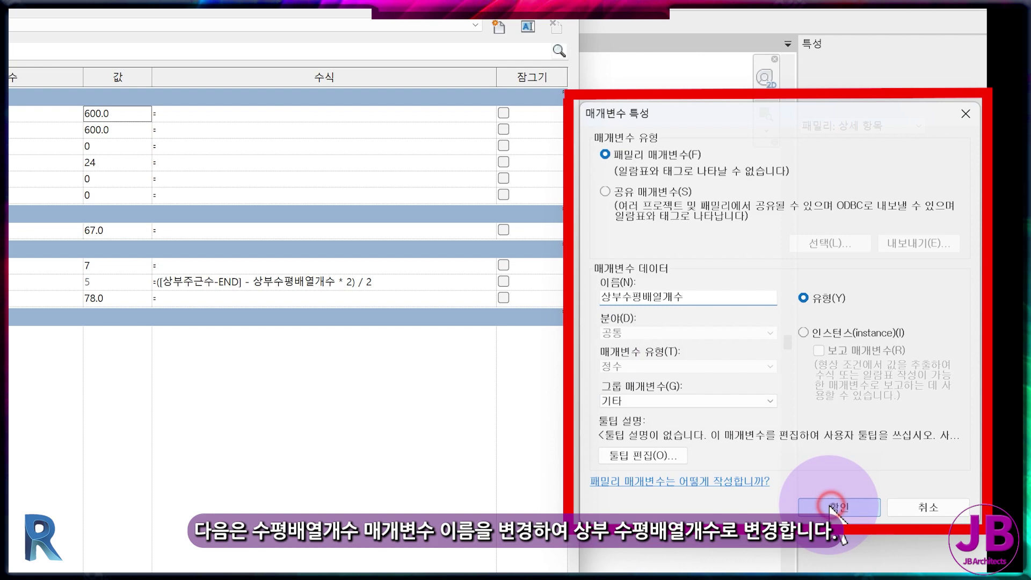
click(830, 506)
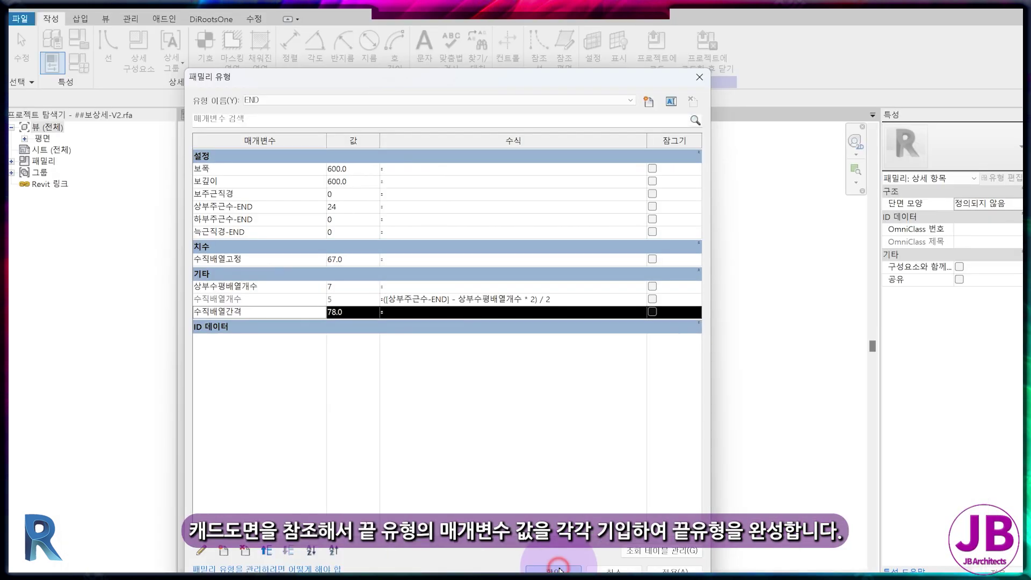
click(531, 559)
middle_drag(425, 428, 447, 407)
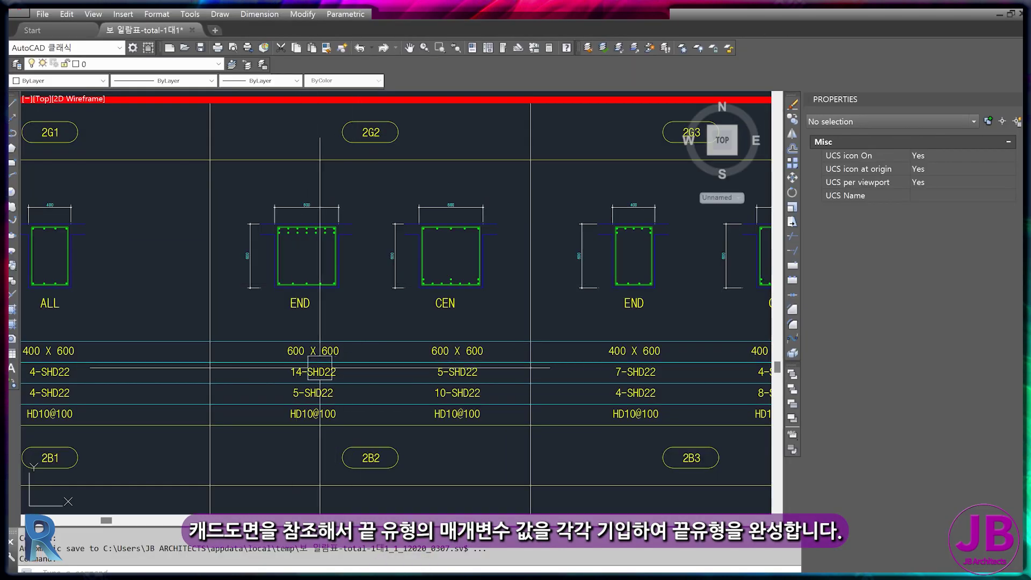
Read the END row in AutoCAD (600×600, 22 bars, 14 top, 5 bottom, 10 stirrups) and reopen Family Types
middle_drag(323, 368, 352, 369)
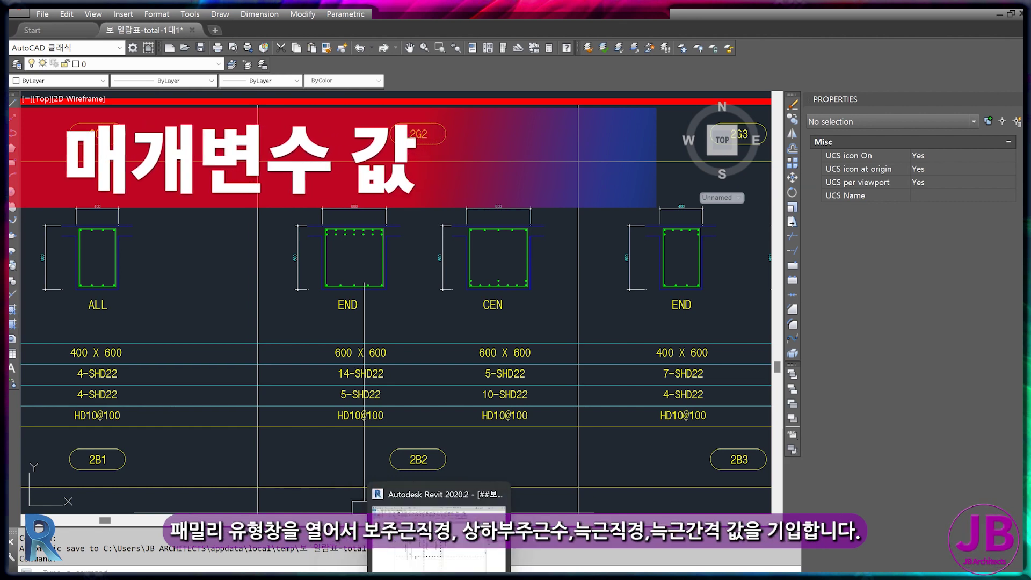
click(438, 531)
click(52, 63)
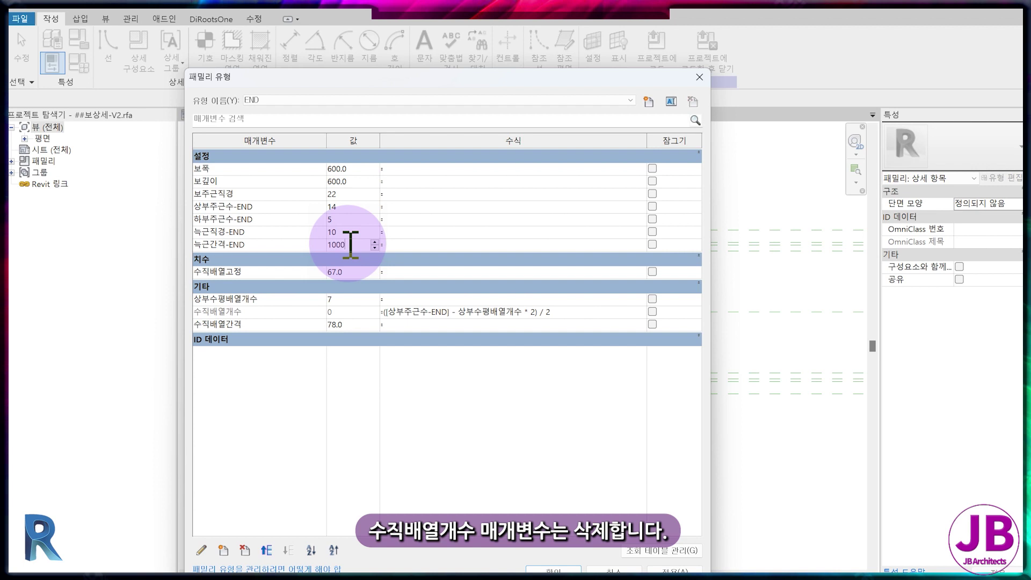
text(100)
Delete the 수직배열개수 parameter from the END family type
click(279, 312)
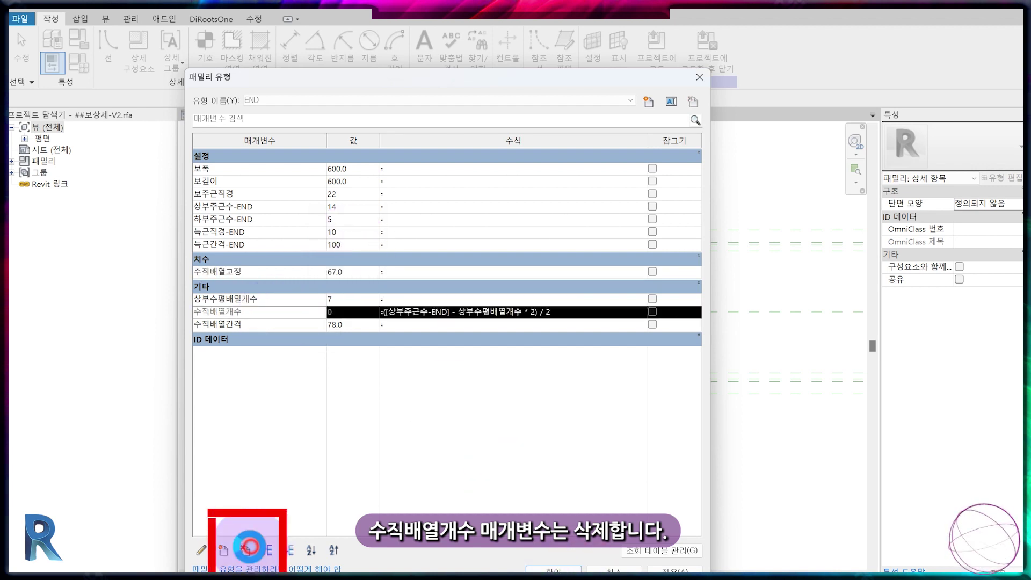
click(245, 548)
click(539, 333)
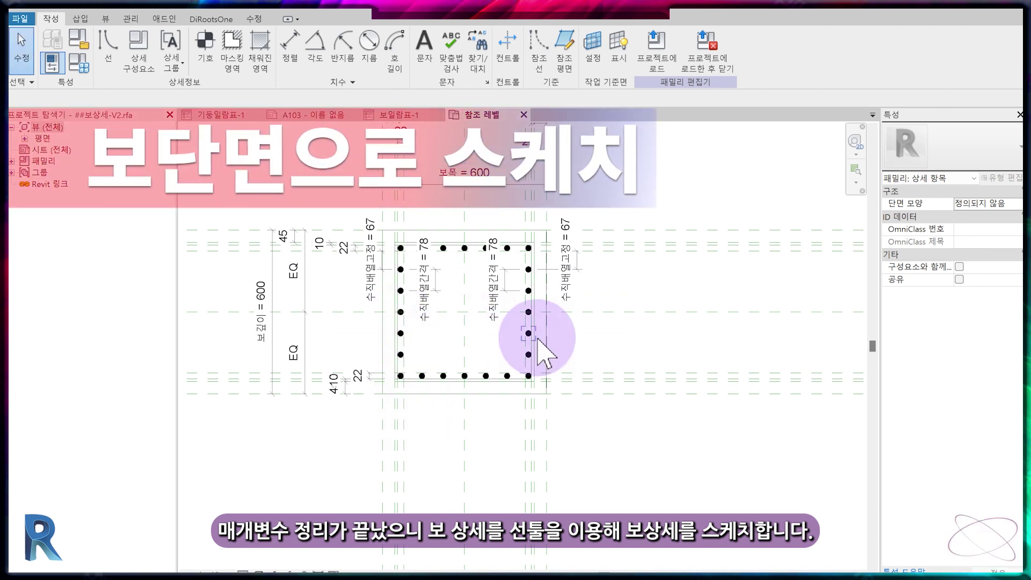
Copy the side reference plane 150 mm outward and mirror it to the other side
middle_drag(529, 269, 558, 338)
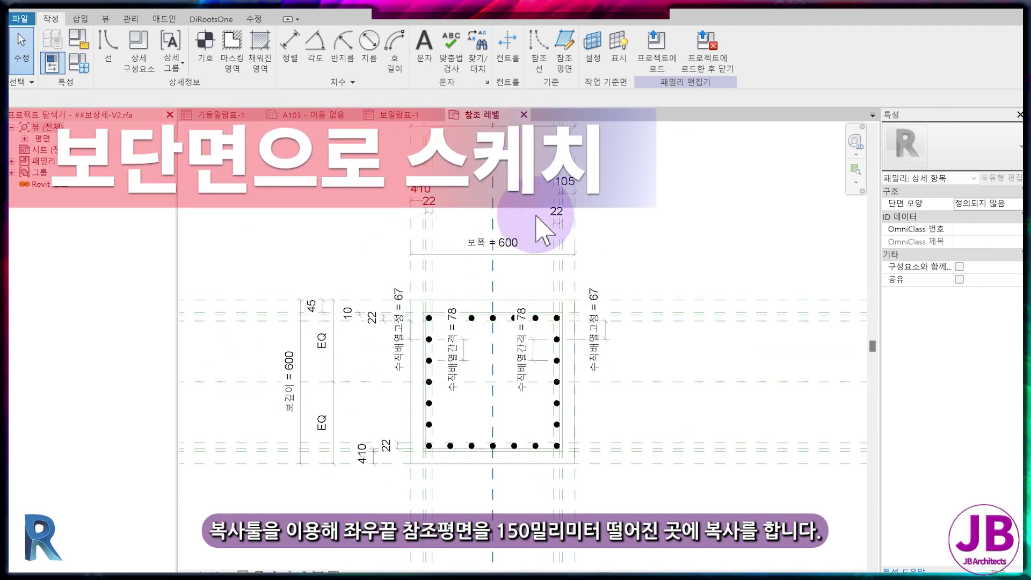
click(574, 225)
click(274, 63)
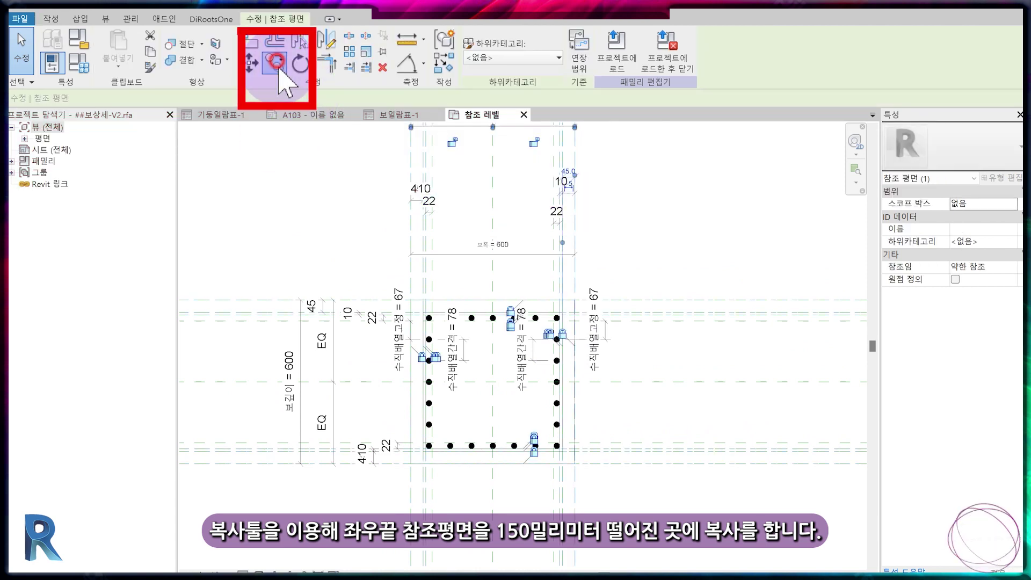
middle_drag(656, 287, 747, 368)
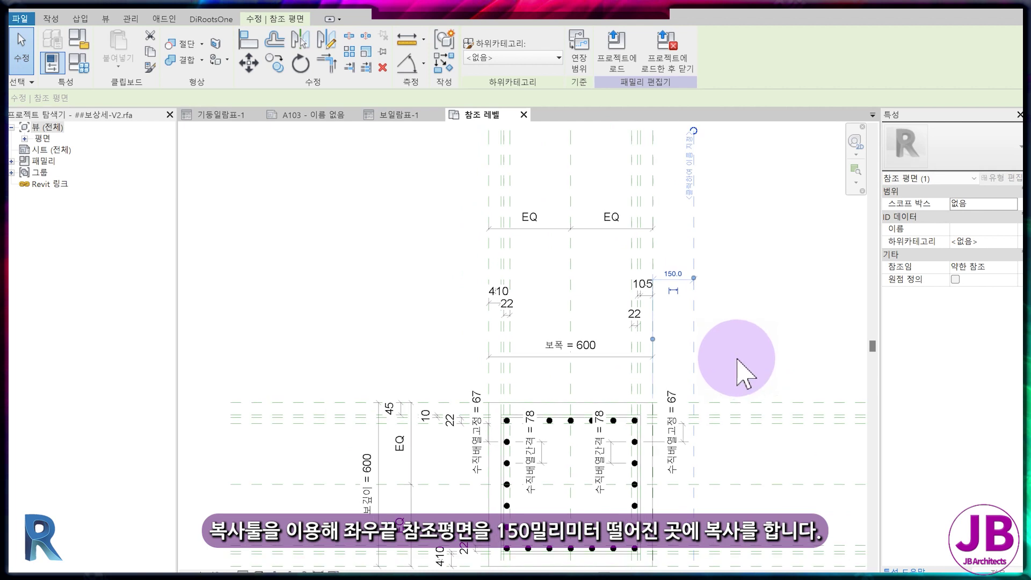
key(Escape)
click(326, 53)
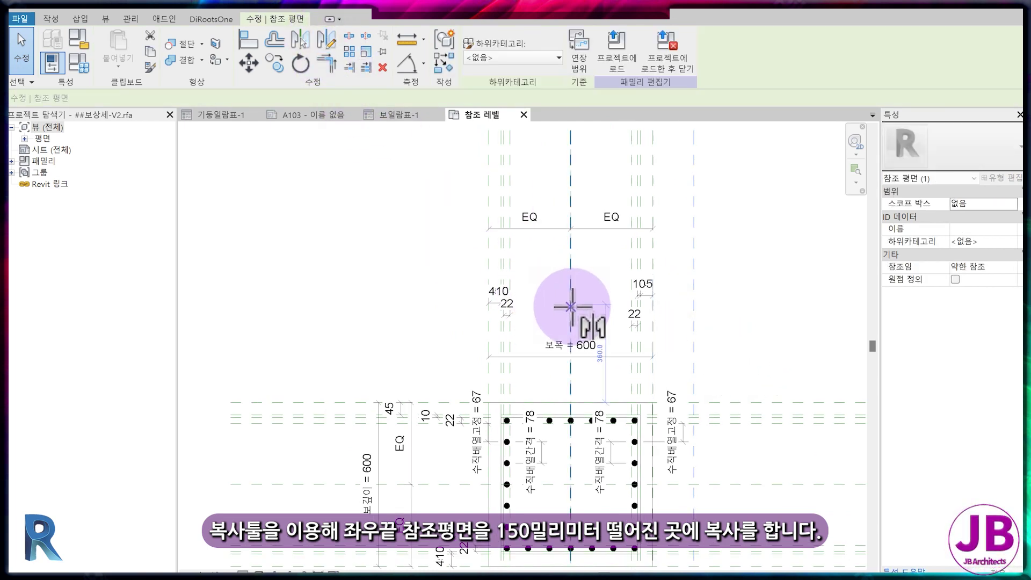
click(570, 304)
click(578, 161)
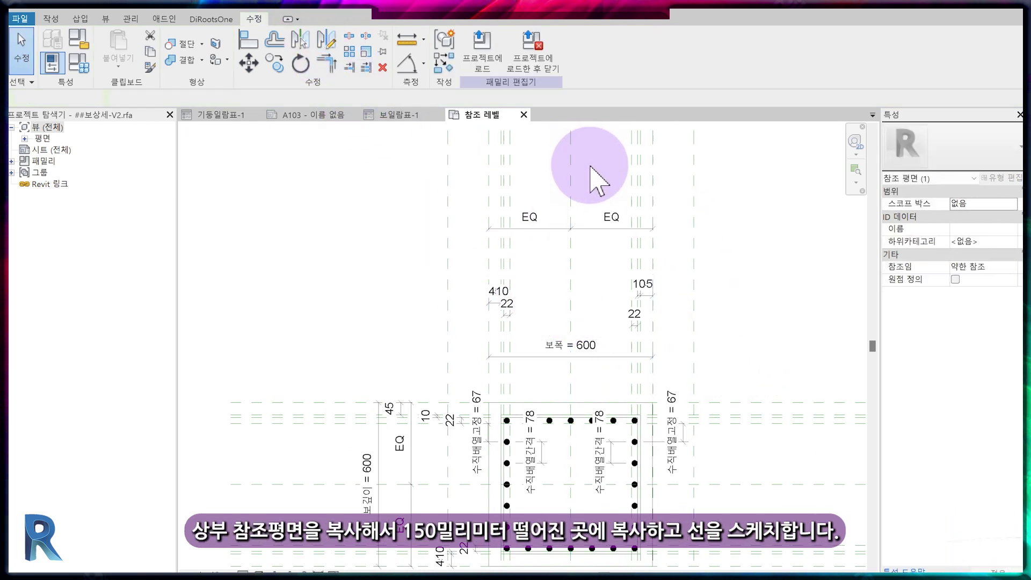
Copy the top reference plane 150 mm upward
click(366, 403)
scroll(349, 408, up, 2)
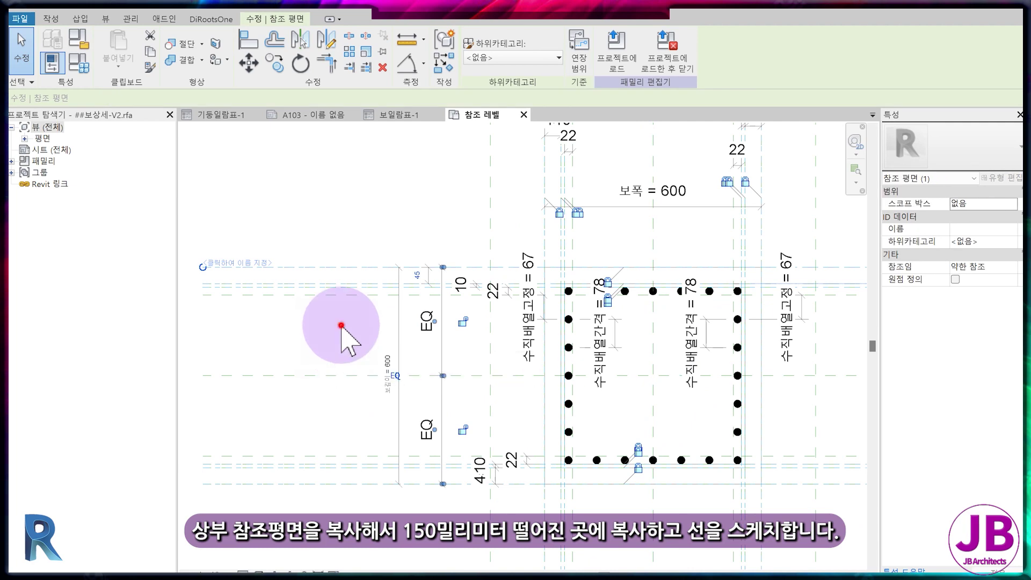
click(322, 325)
click(340, 262)
key(c)
key(o)
click(340, 263)
text(1)
key(Return)
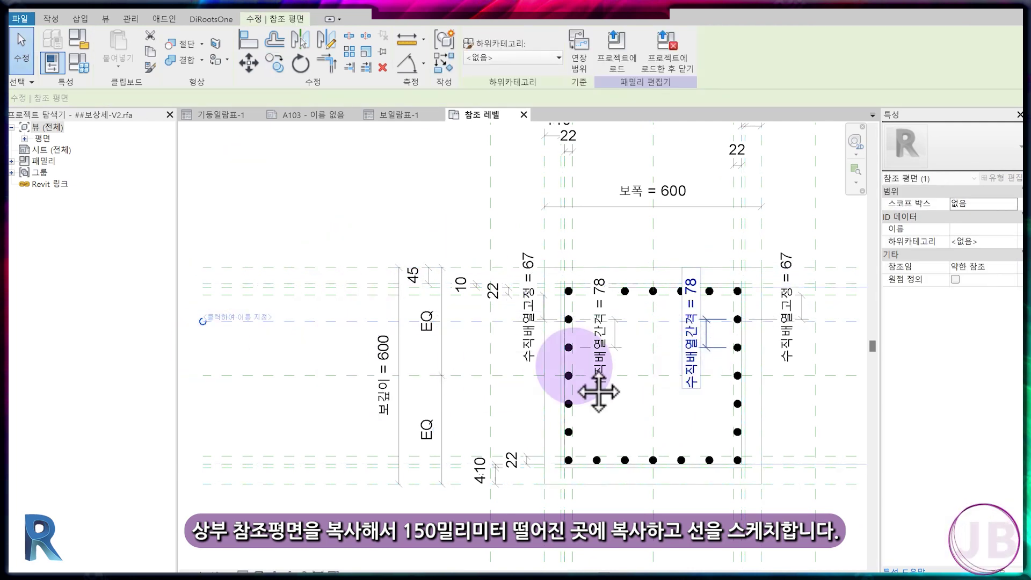
Set a finer view scale and sketch the section outline with detail lines, isolating that category
scroll(644, 357, up, 2)
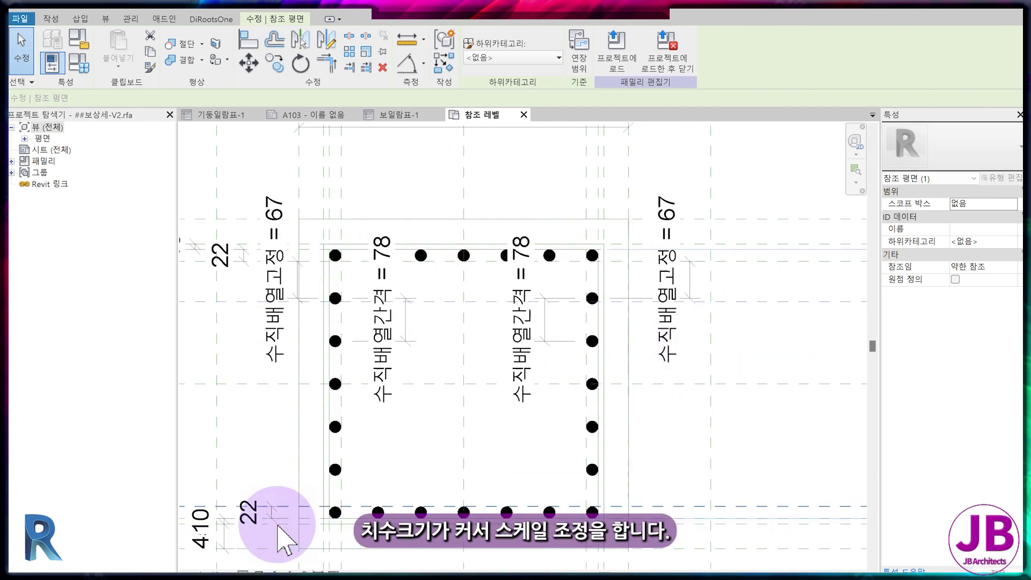
click(198, 571)
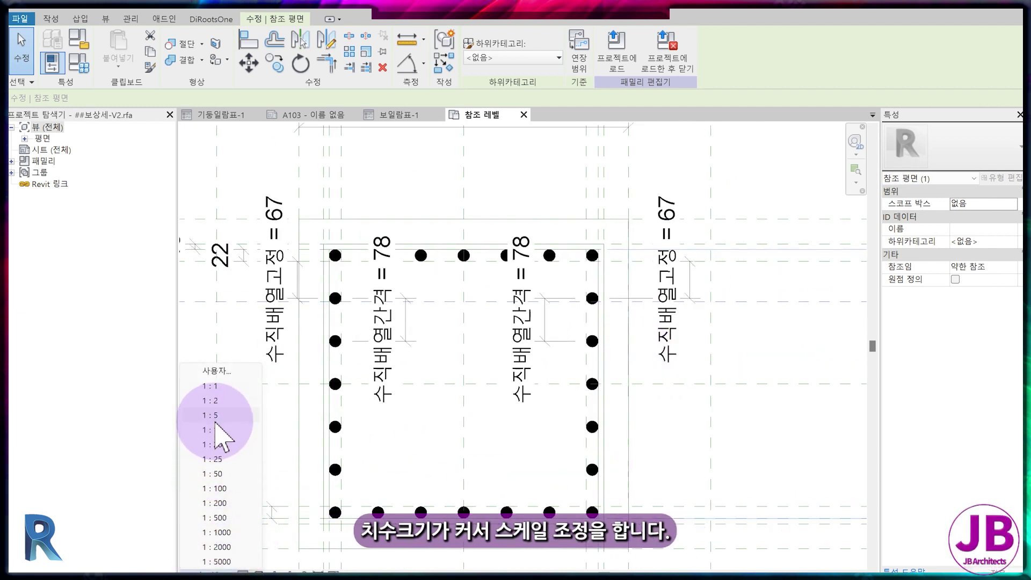
click(216, 429)
click(51, 19)
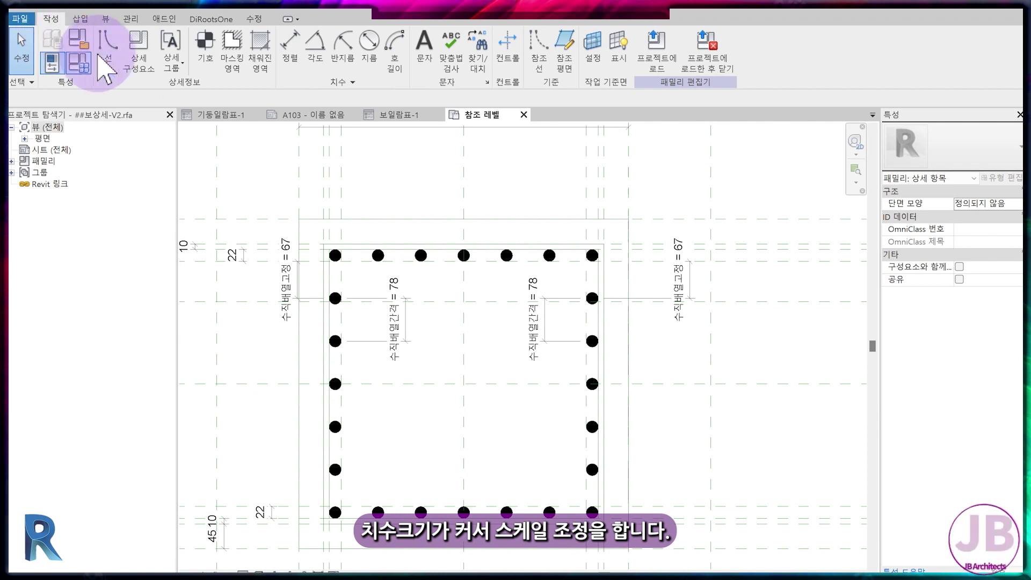
click(103, 52)
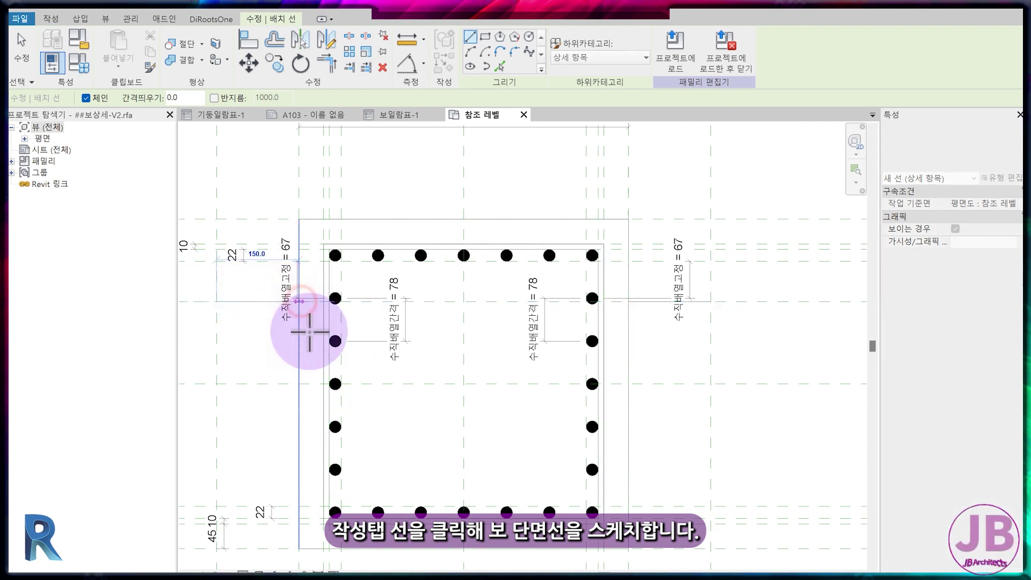
key(i)
key(c)
click(629, 346)
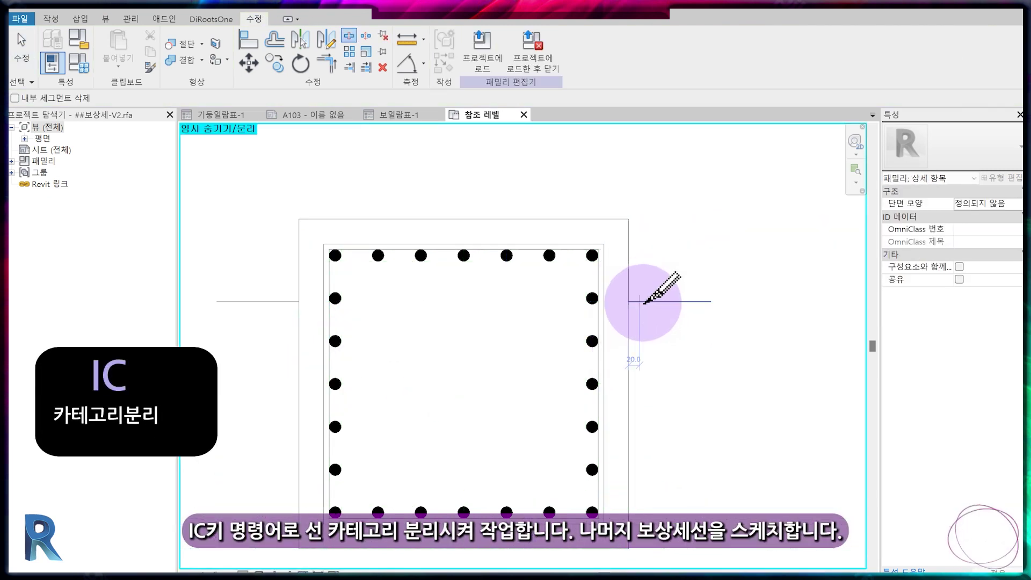
key(d)
key(l)
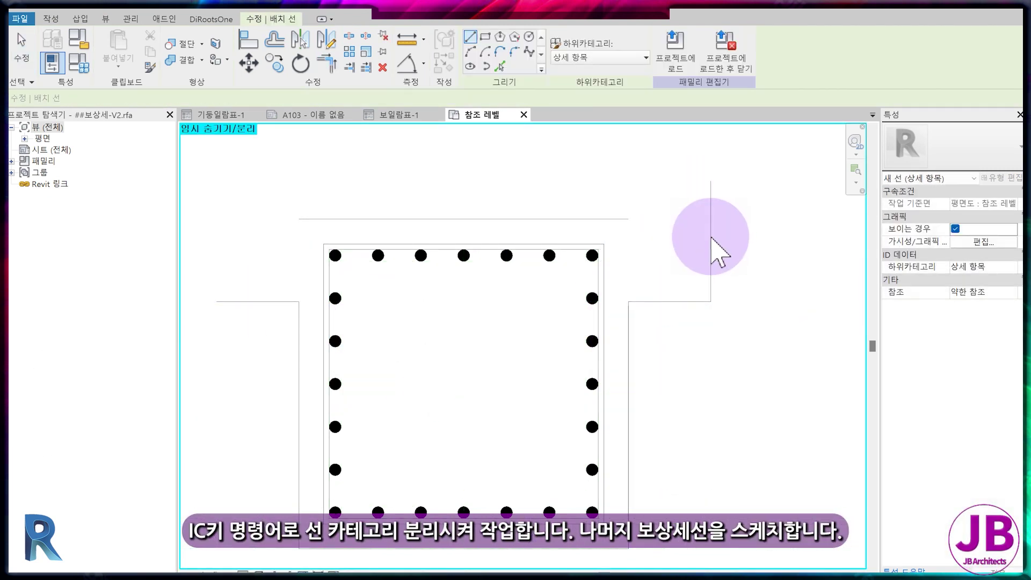
Trim the left outline detail lines into clean corners
key(d)
key(m)
click(460, 219)
click(365, 67)
click(218, 209)
click(332, 218)
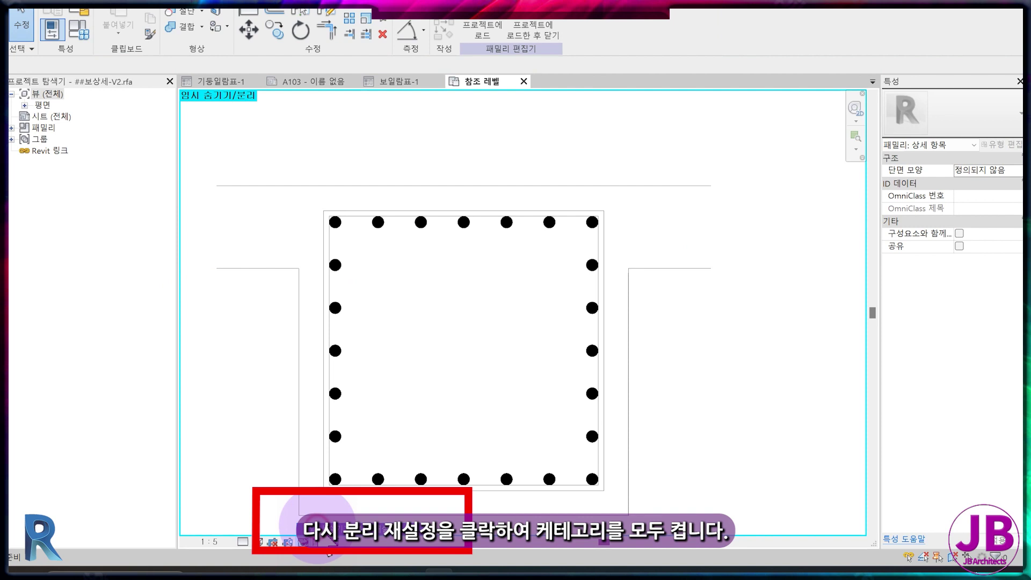
Unhide all categories and delete the vertical spacing dimensions
click(330, 552)
middle_drag(570, 445, 546, 422)
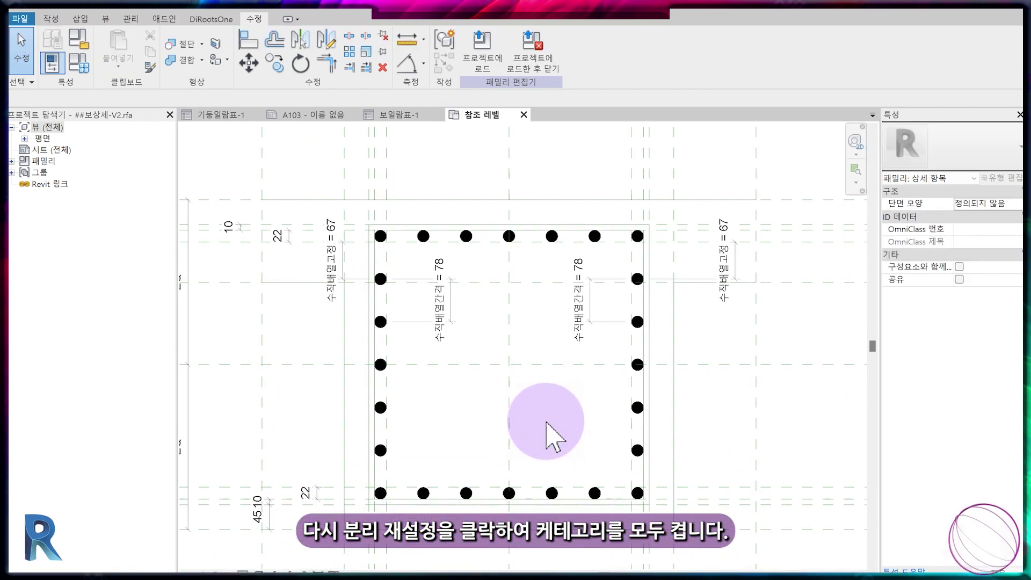
click(451, 300)
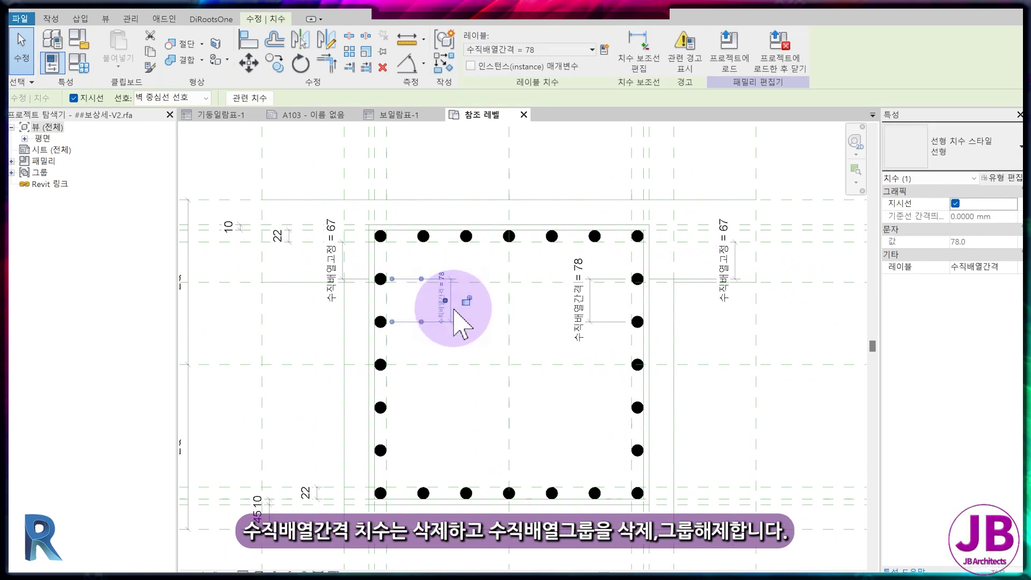
key(Delete)
click(724, 288)
ctrl+click(329, 272)
key(Delete)
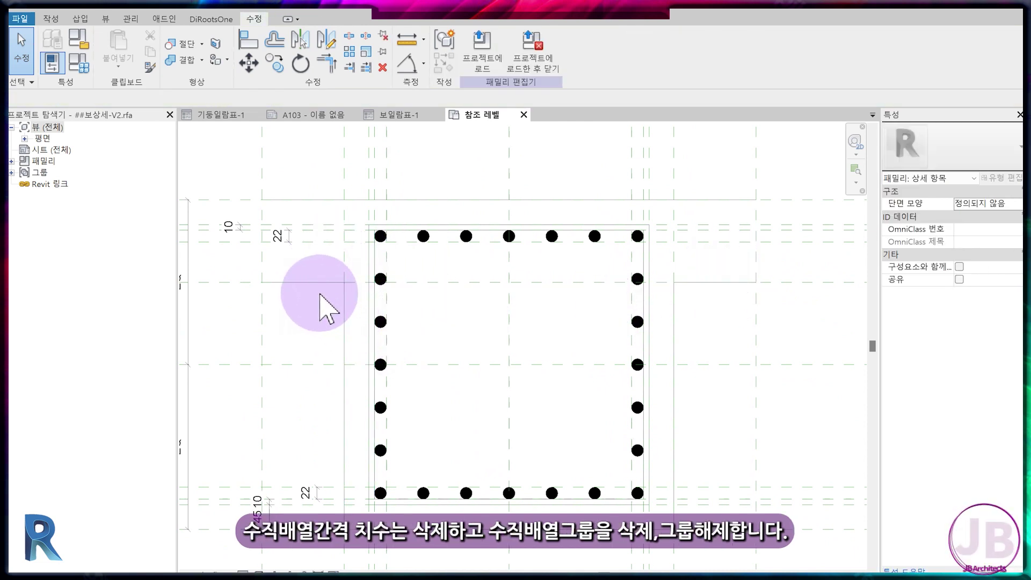
Delete the side rebar groups, ungroup the remaining one, and remove its right-side bar
drag(320, 293, 762, 465)
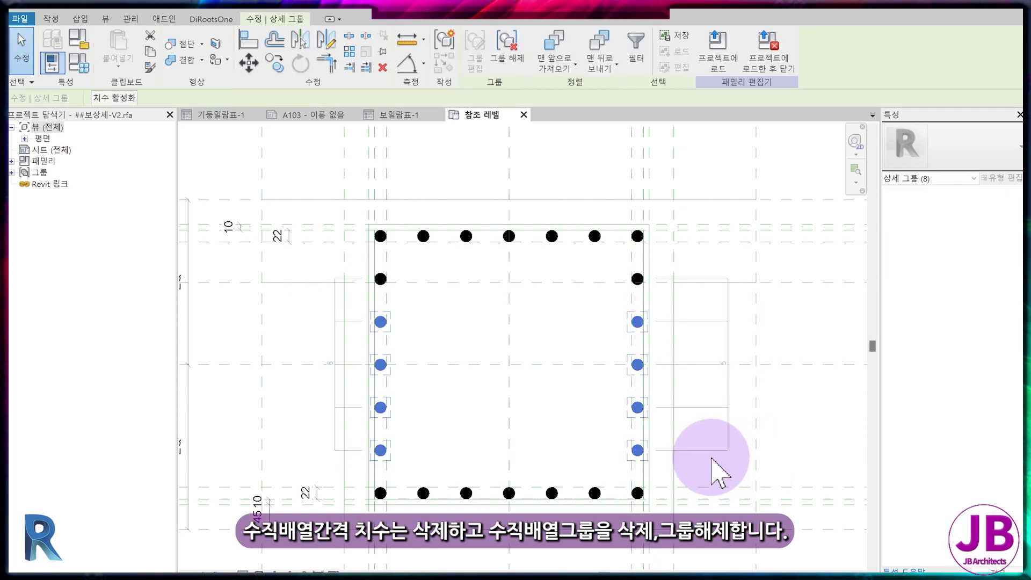
key(Delete)
click(380, 279)
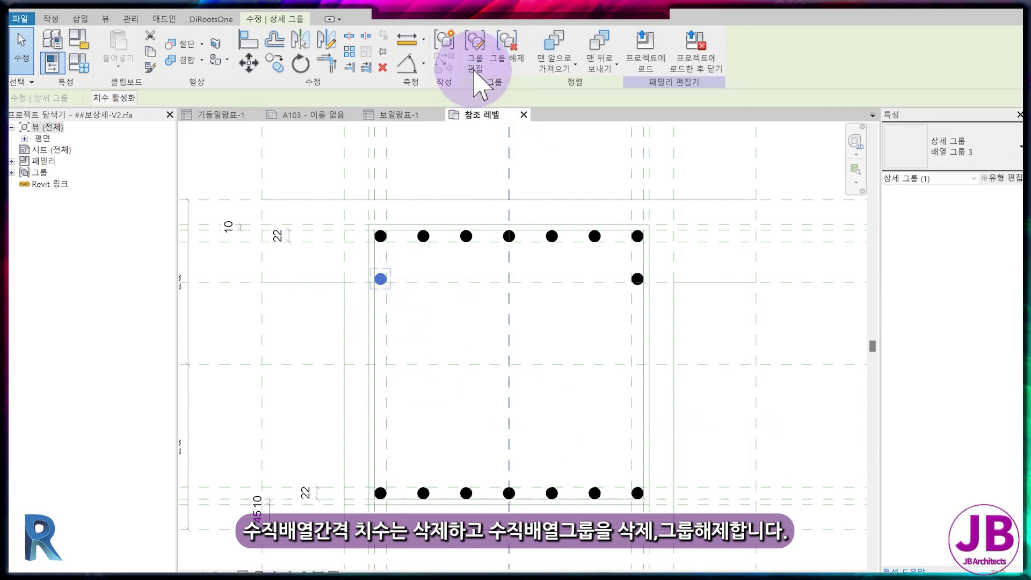
click(515, 54)
scroll(590, 241, up, 2)
click(651, 276)
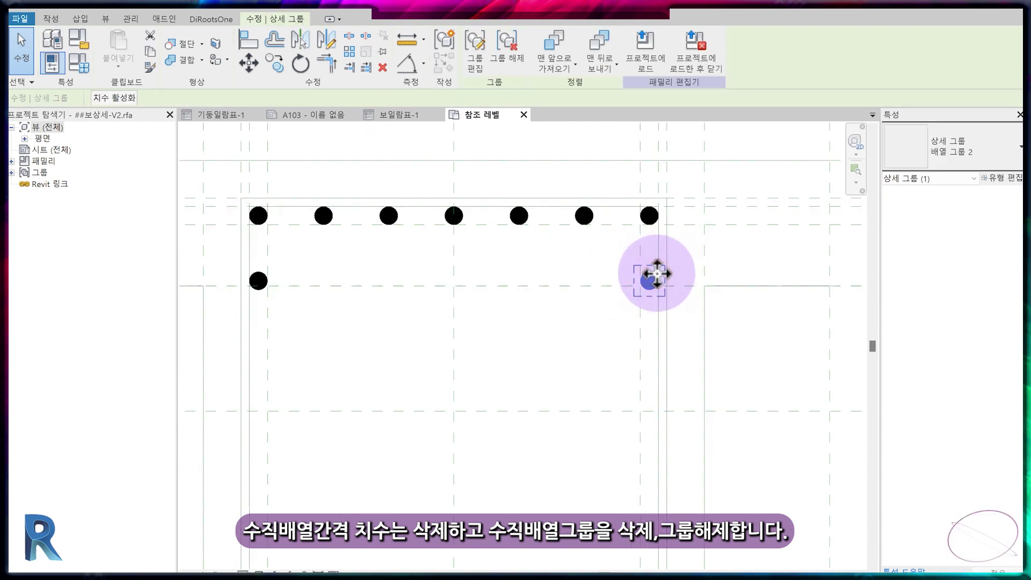
key(Delete)
scroll(511, 370, down, 2)
middle_drag(543, 386, 537, 369)
scroll(529, 398, down, 1)
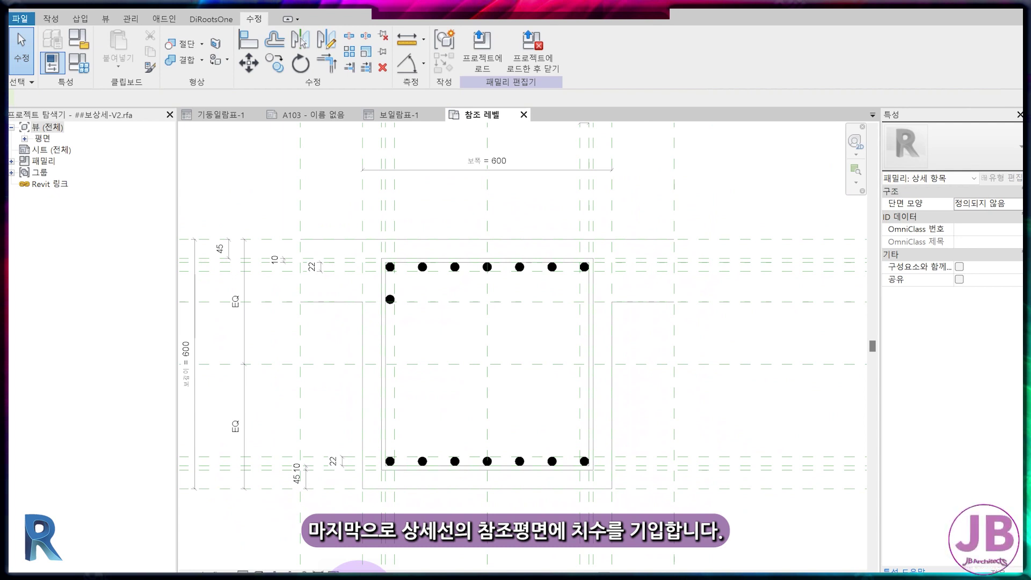
Place 150 mm aligned dimensions to the offset reference planes on the right, left and top
middle_drag(386, 221, 404, 329)
key(d)
key(i)
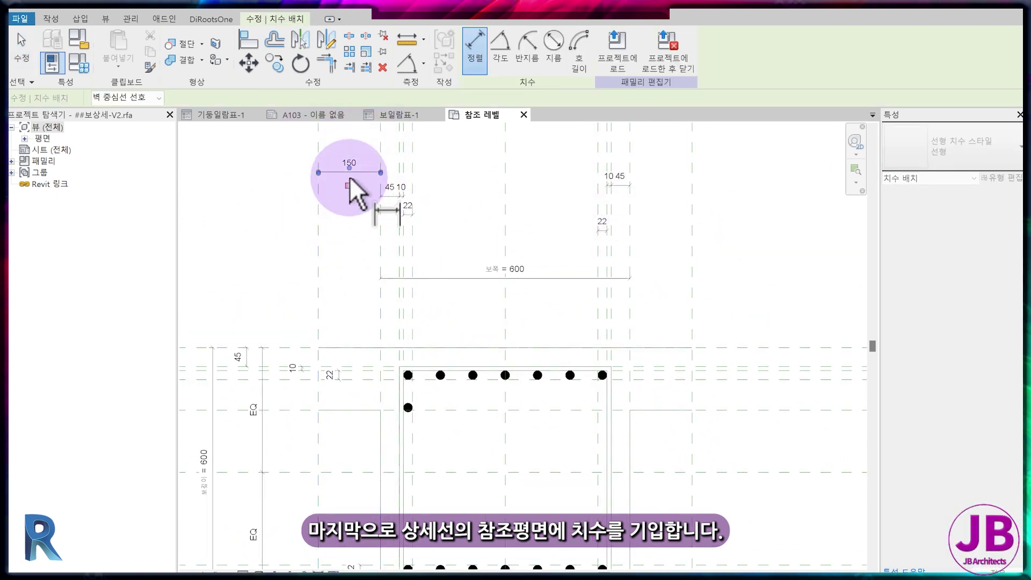
click(629, 173)
click(691, 172)
click(664, 185)
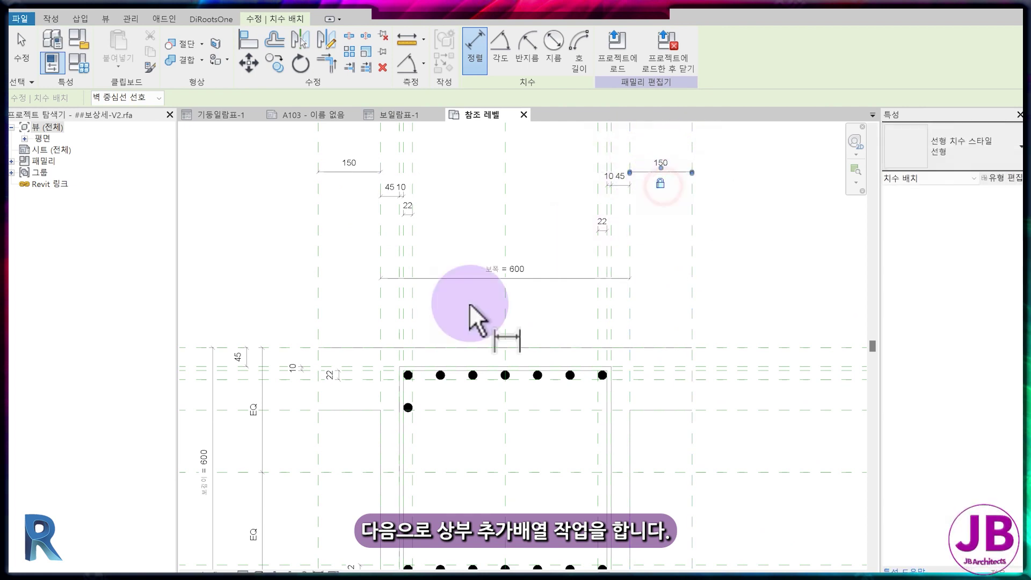
middle_drag(469, 303, 379, 292)
click(388, 355)
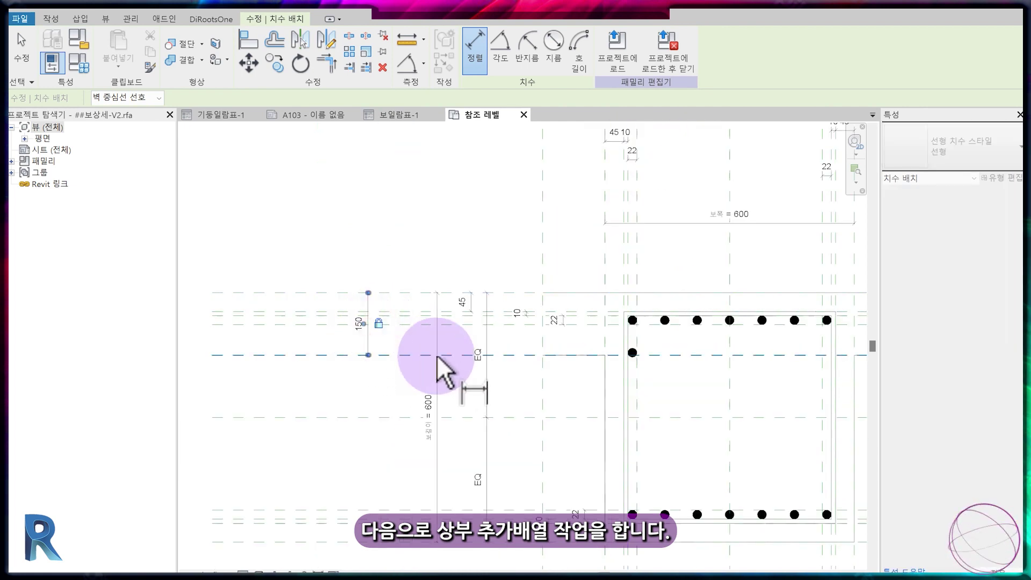
click(437, 356)
scroll(475, 376, down, 3)
scroll(407, 366, up, 2)
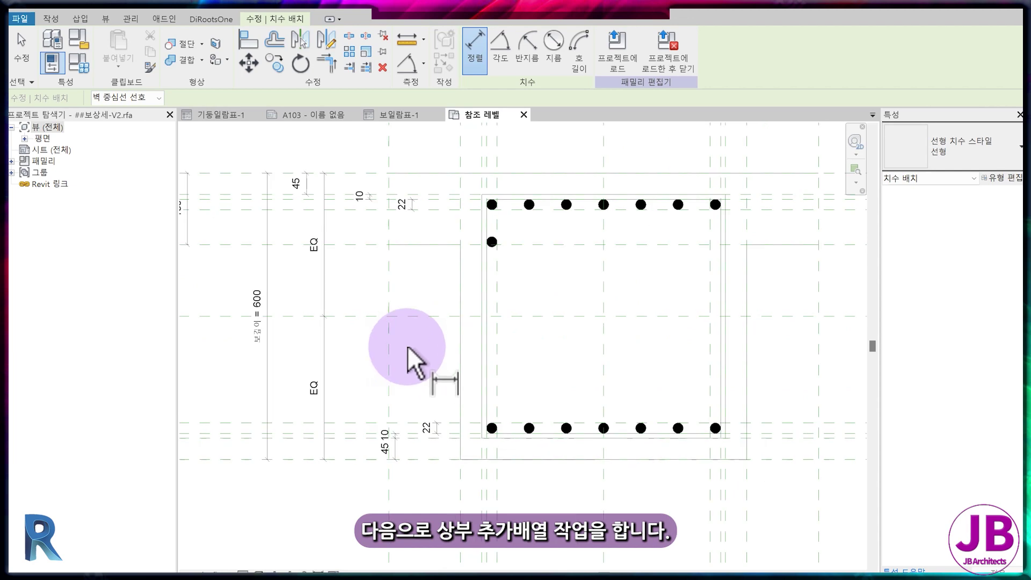
middle_drag(405, 361, 386, 422)
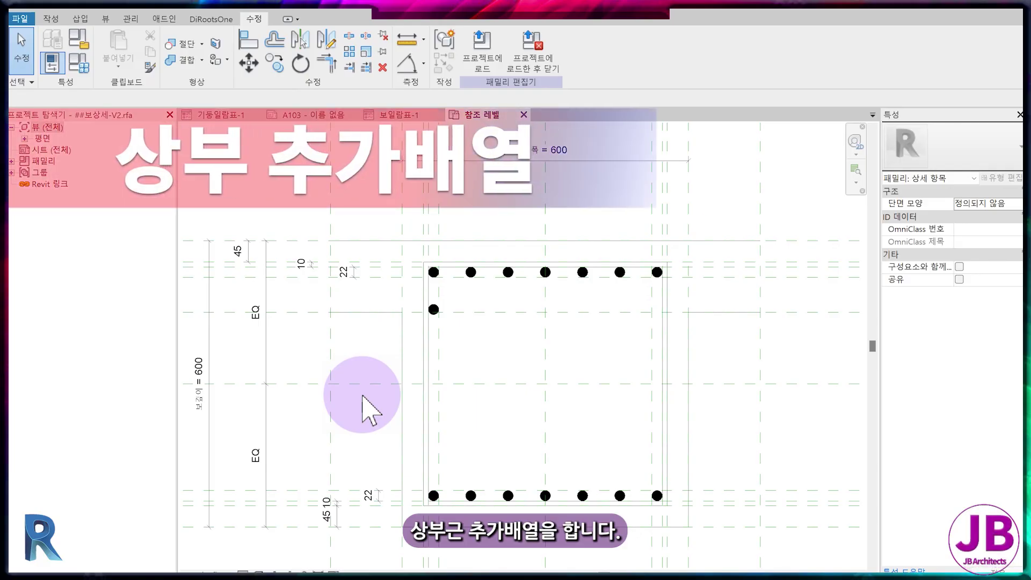
Array the extra top bar across the beam to the right side, using Last and Constrain
scroll(429, 306, up, 3)
click(418, 294)
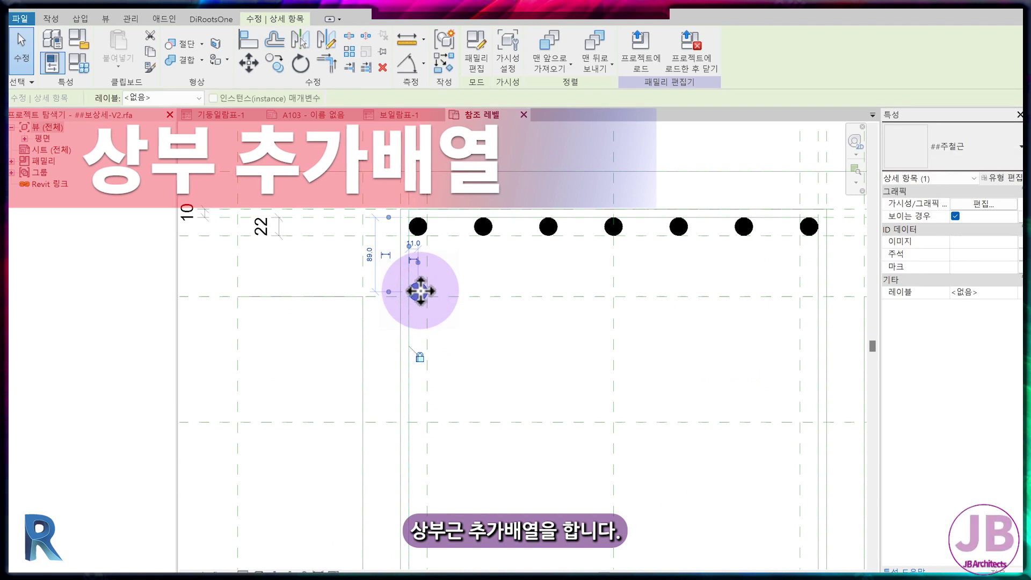
scroll(419, 295, up, 2)
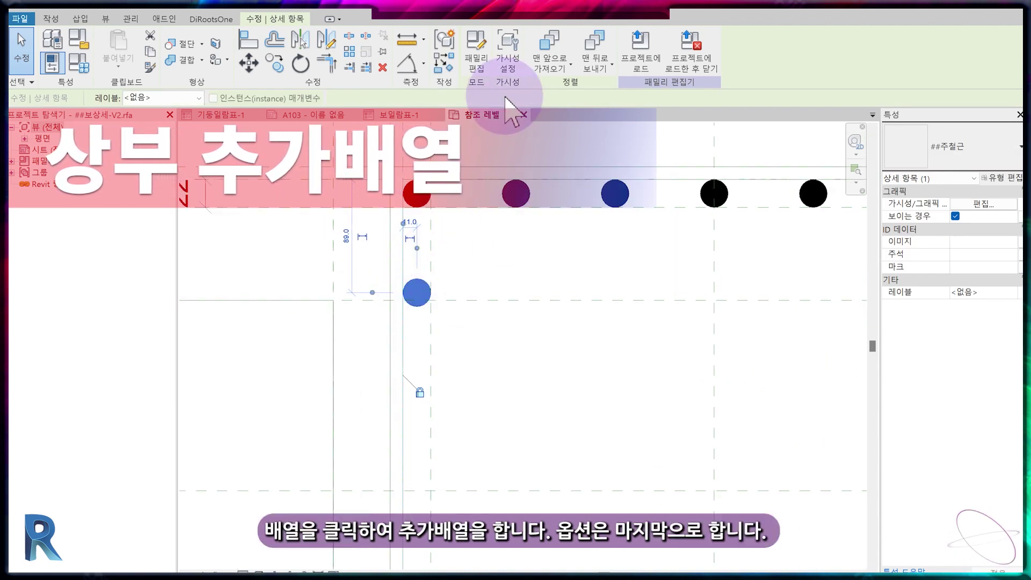
click(346, 51)
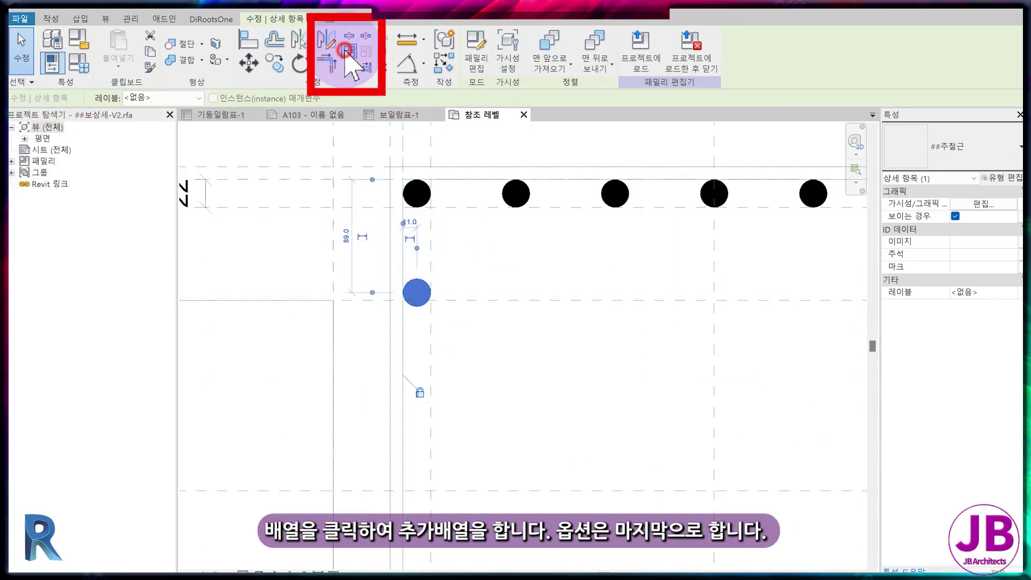
click(382, 163)
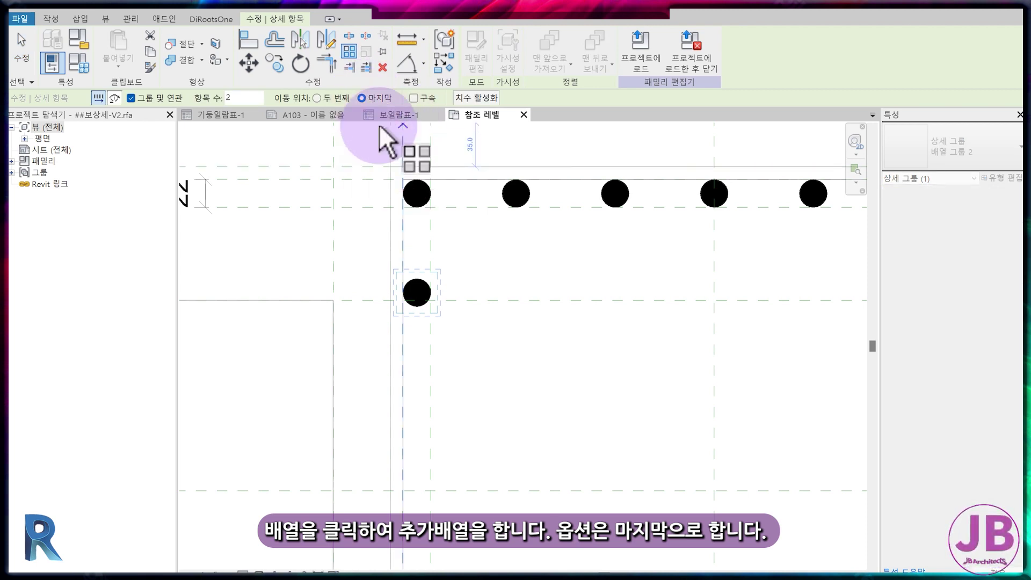
click(415, 98)
scroll(517, 305, down, 2)
middle_drag(414, 348, 352, 350)
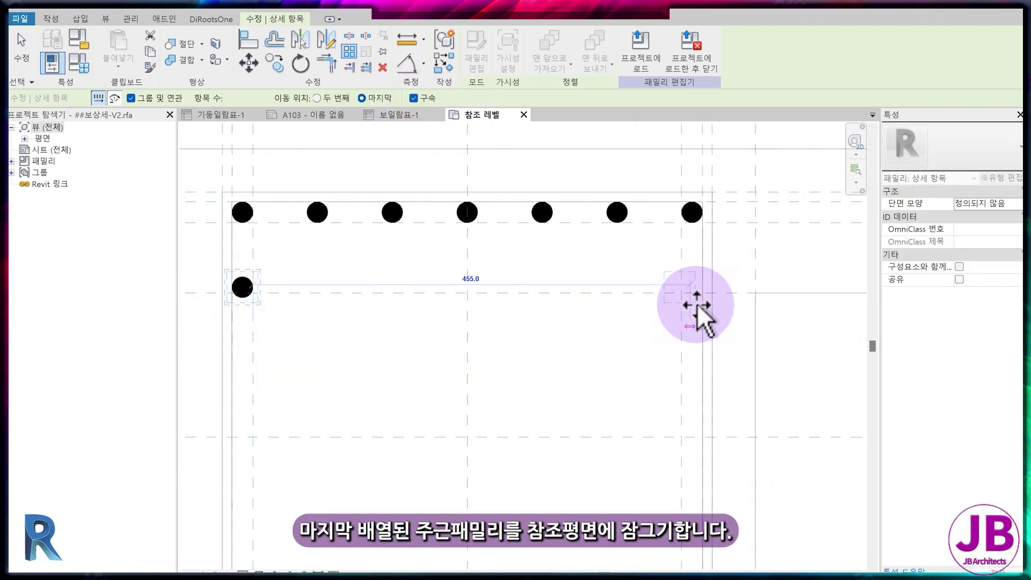
click(702, 322)
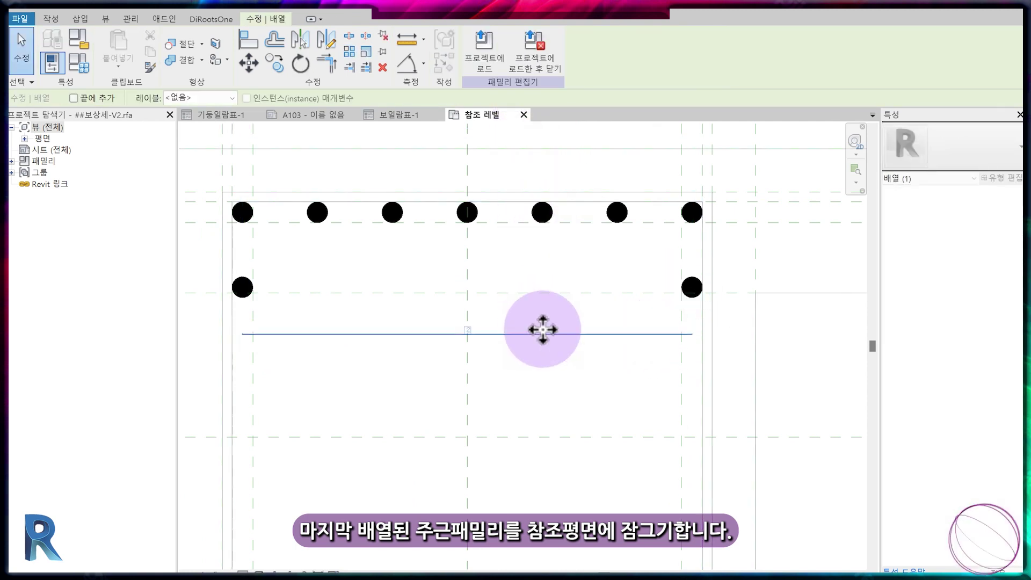
click(690, 290)
Label the array count dimension with a new 상부추가배열 parameter
click(596, 334)
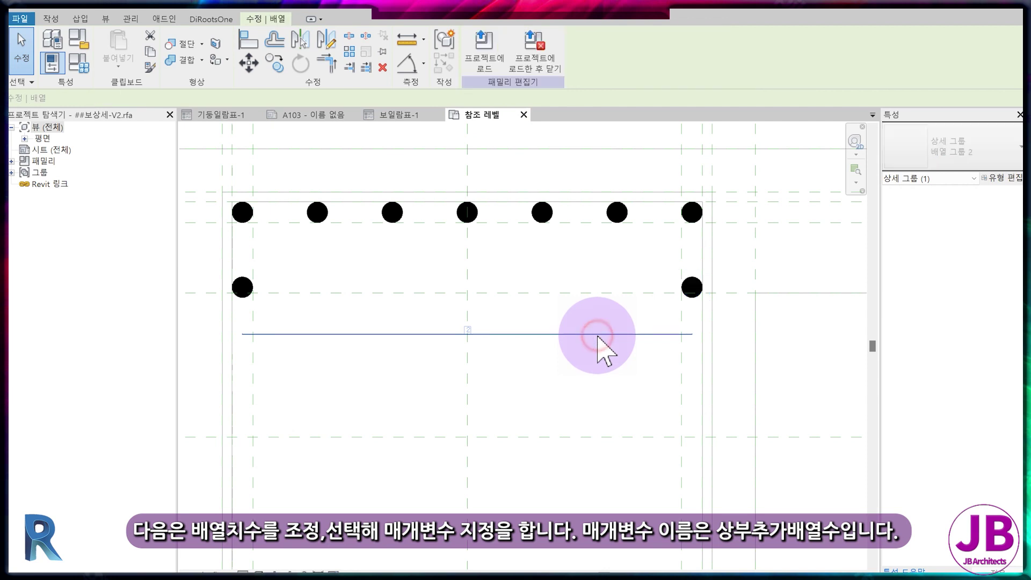
click(199, 97)
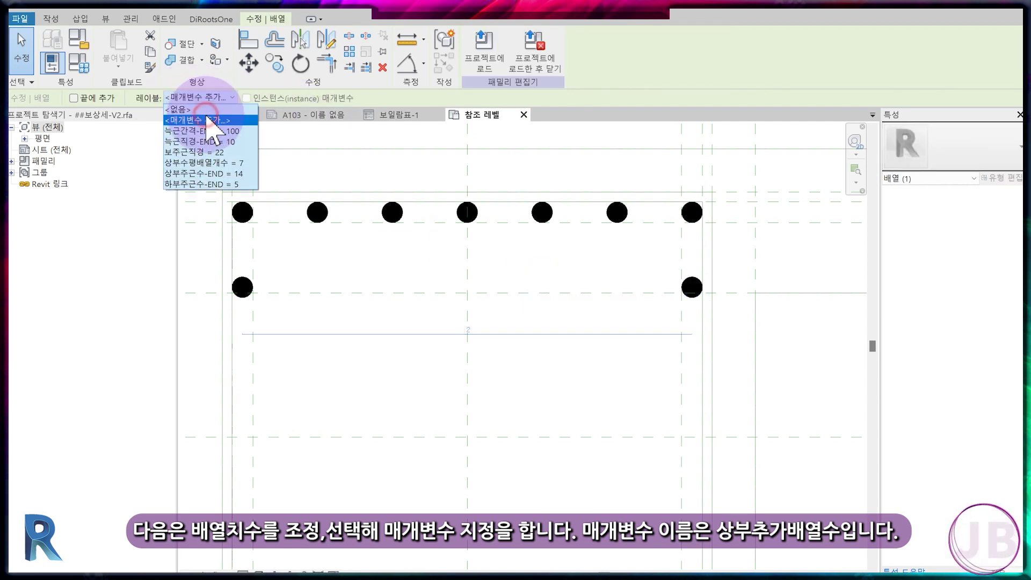
click(209, 120)
text(상부추가배열)
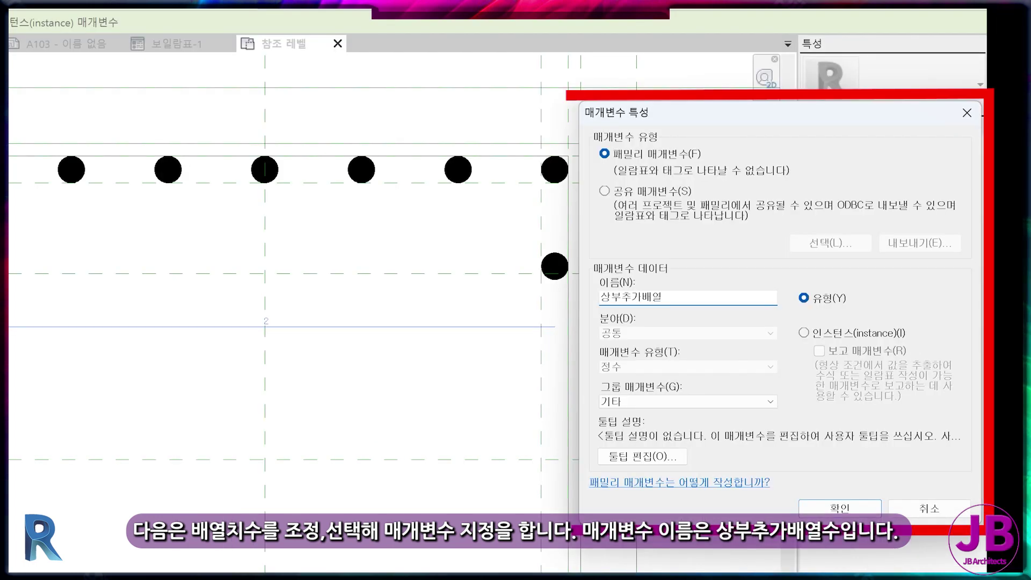
click(840, 508)
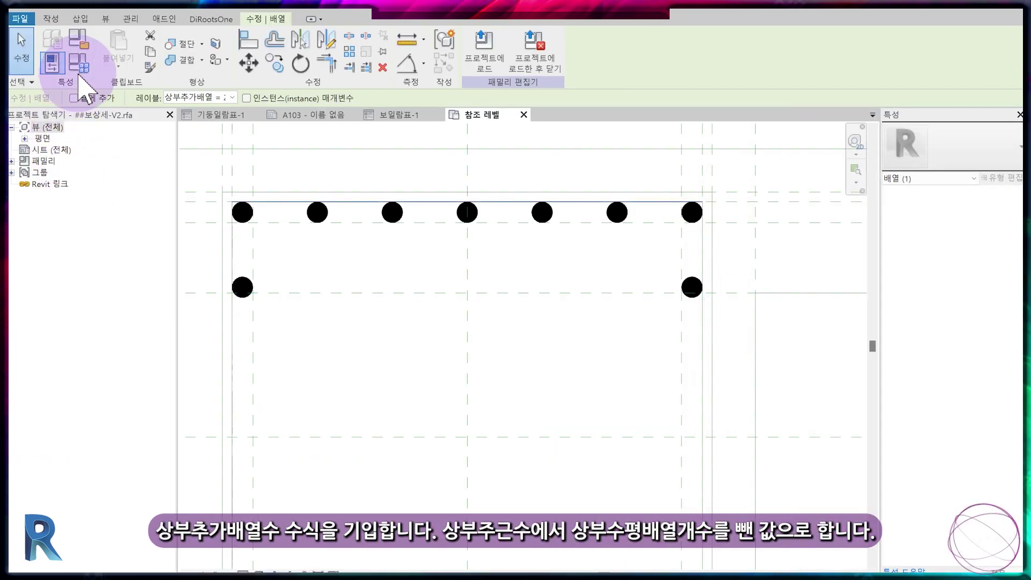
click(53, 63)
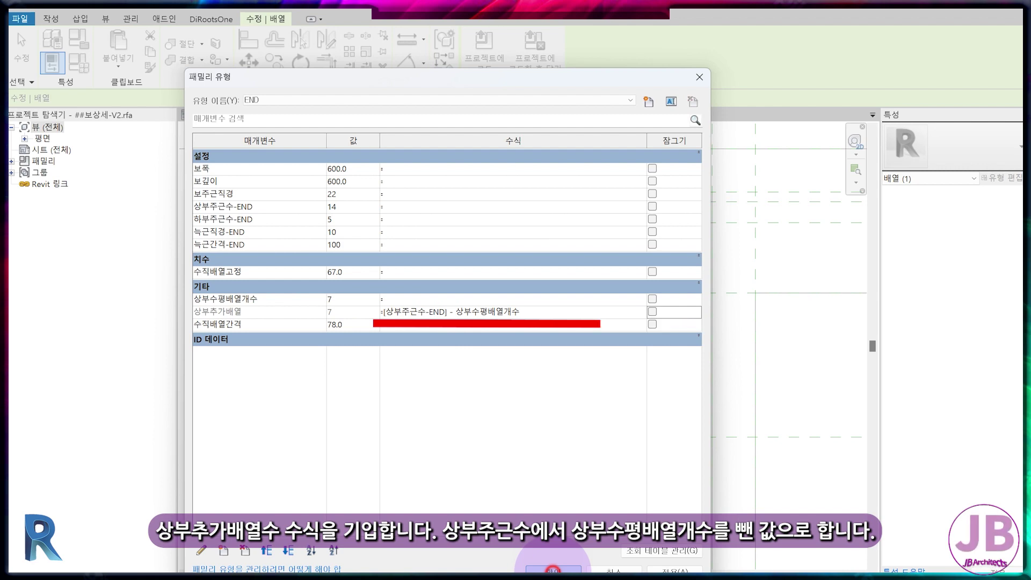
Apply the 상부추가배열 formula, then select the bottom rebar array's count dimension
click(553, 570)
scroll(349, 322, down, 2)
scroll(408, 376, down, 2)
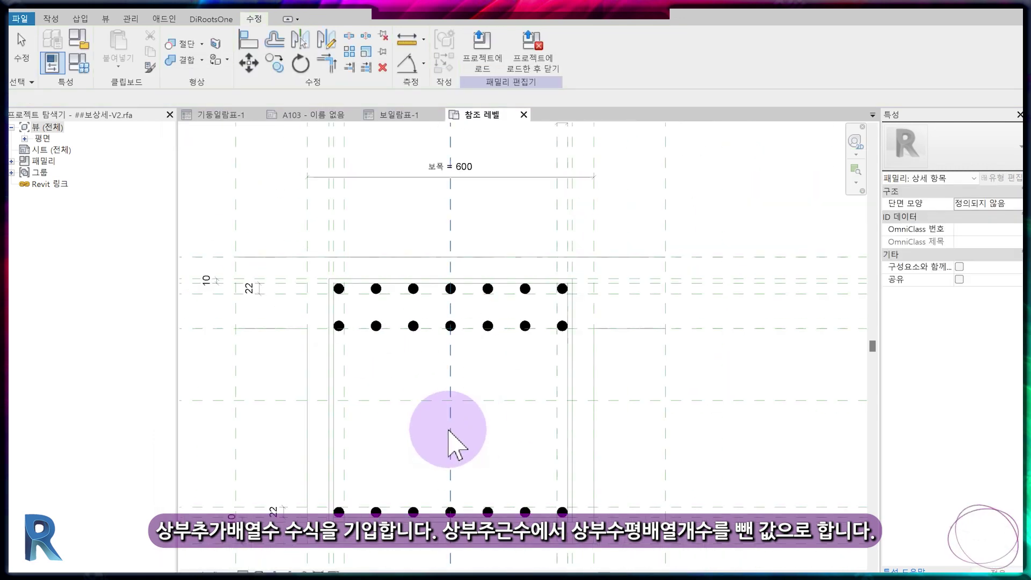
middle_drag(465, 422, 524, 395)
click(487, 471)
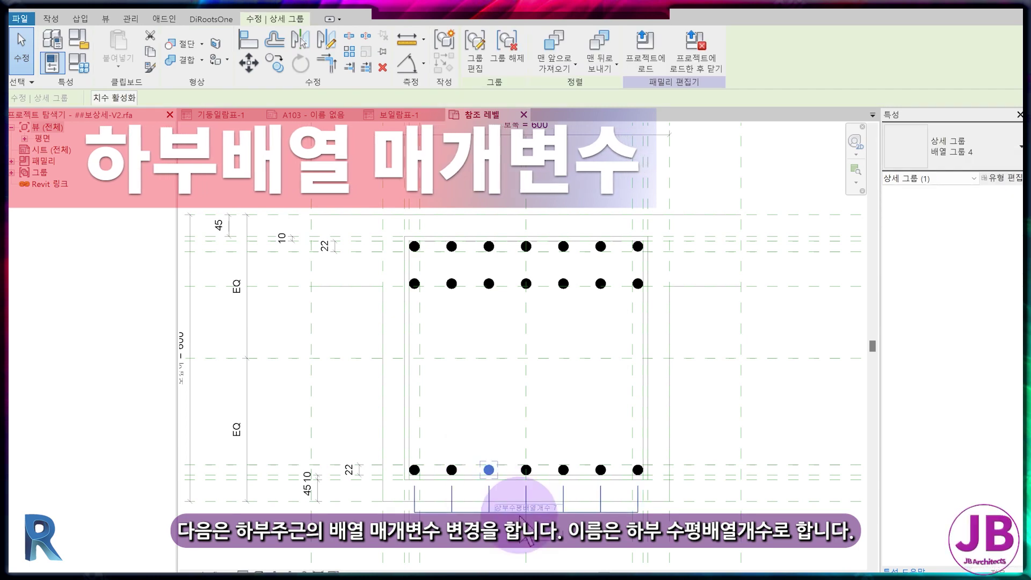
click(511, 440)
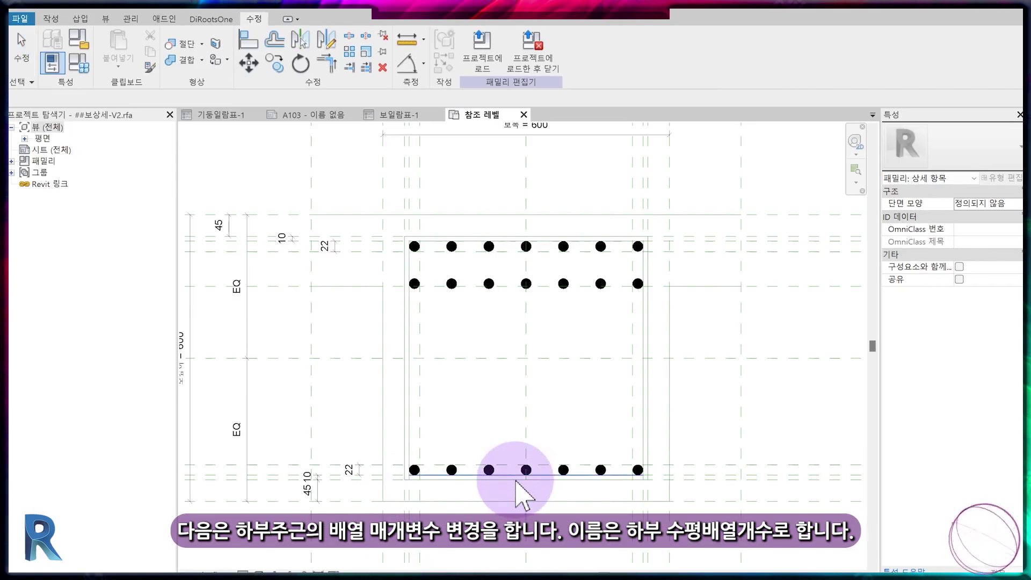
click(526, 470)
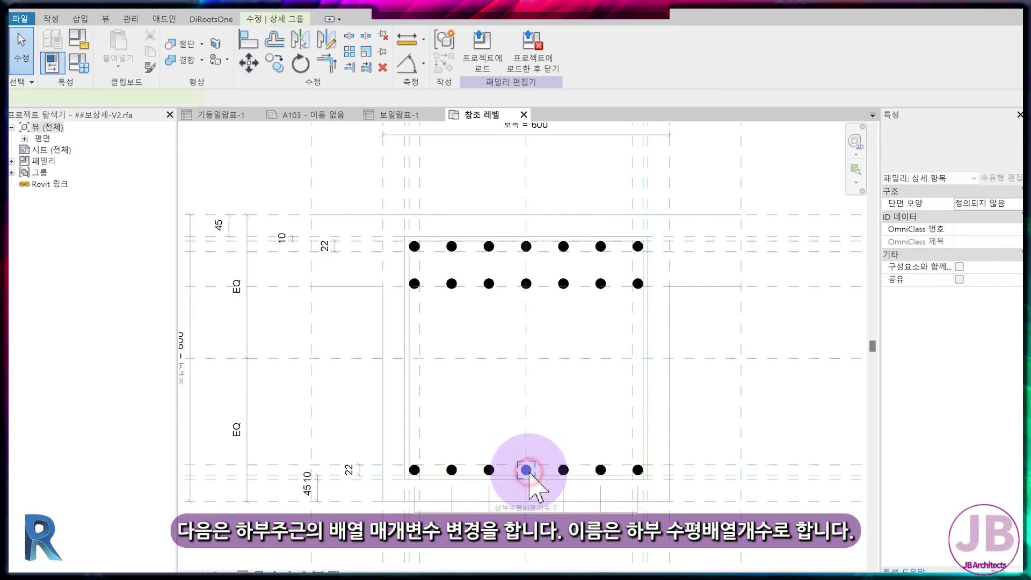
click(544, 515)
Label that dimension with a new 하부수평배열개수 parameter and set it to 5
click(218, 98)
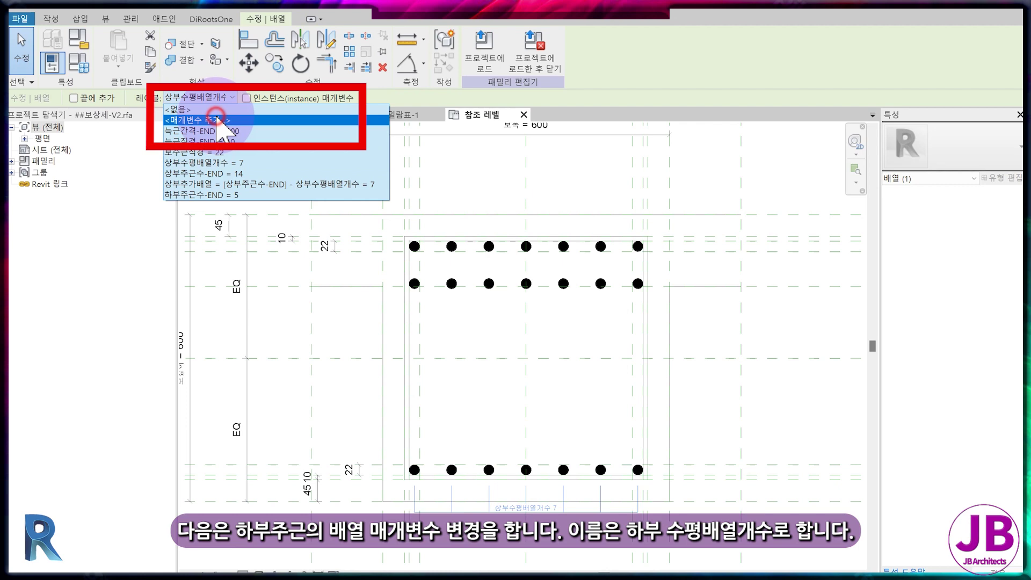
click(217, 119)
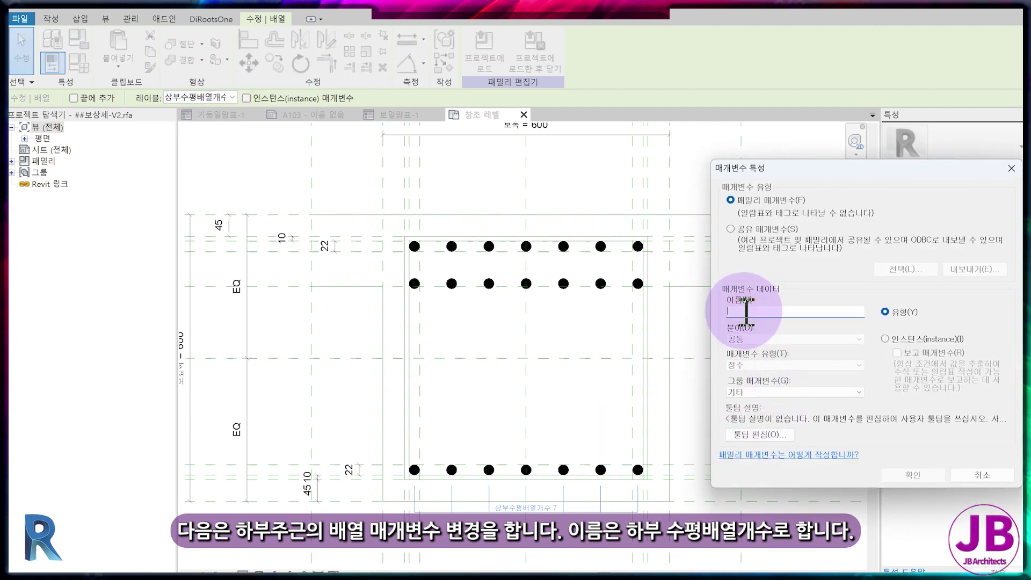
text(하부수평배열개수)
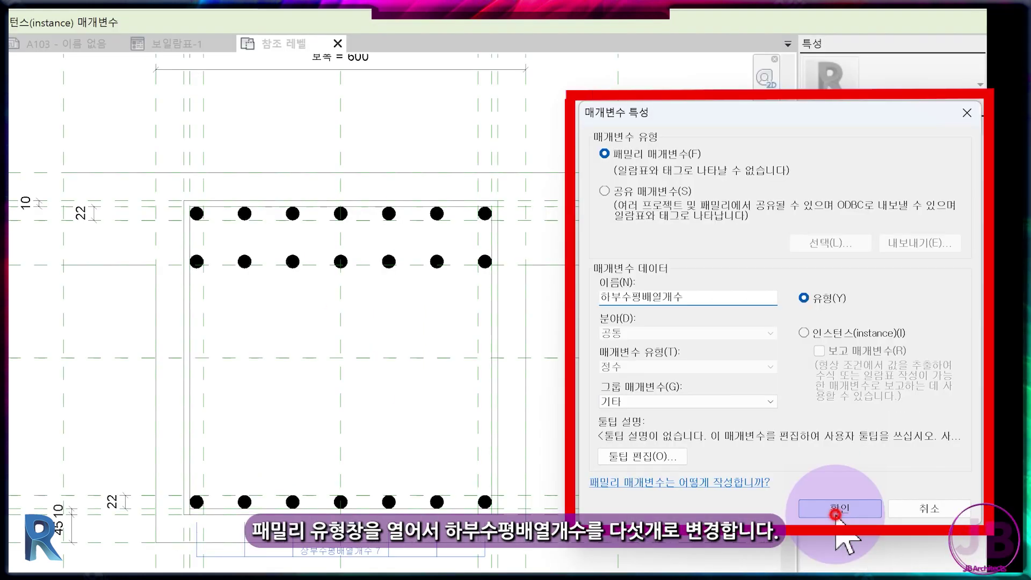
click(836, 514)
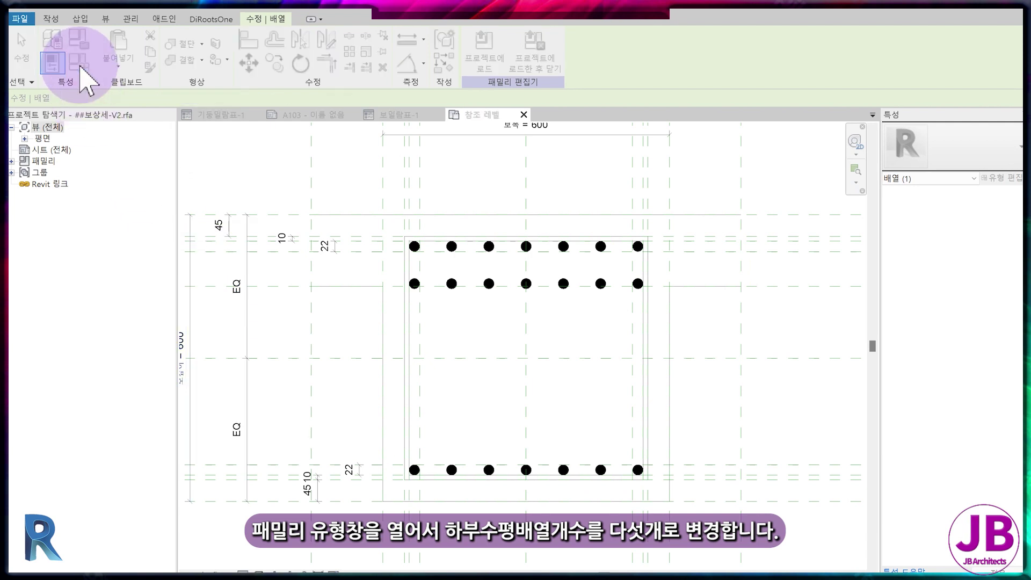
click(81, 65)
click(349, 337)
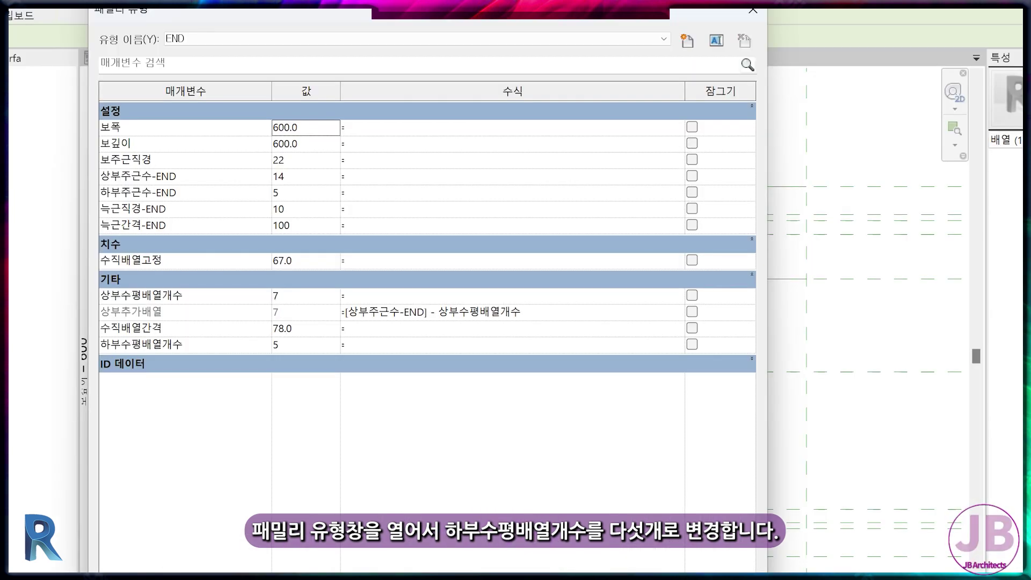
key(Return)
scroll(518, 430, down, 1)
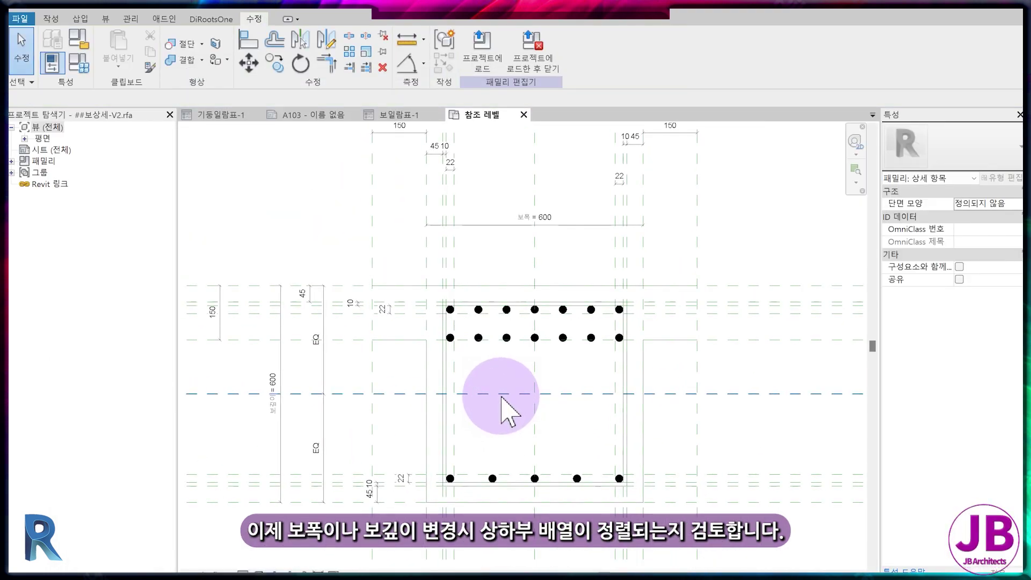
Set the beam width 보폭 to 700 in Family Types
scroll(504, 411, down, 1)
middle_drag(478, 409, 437, 379)
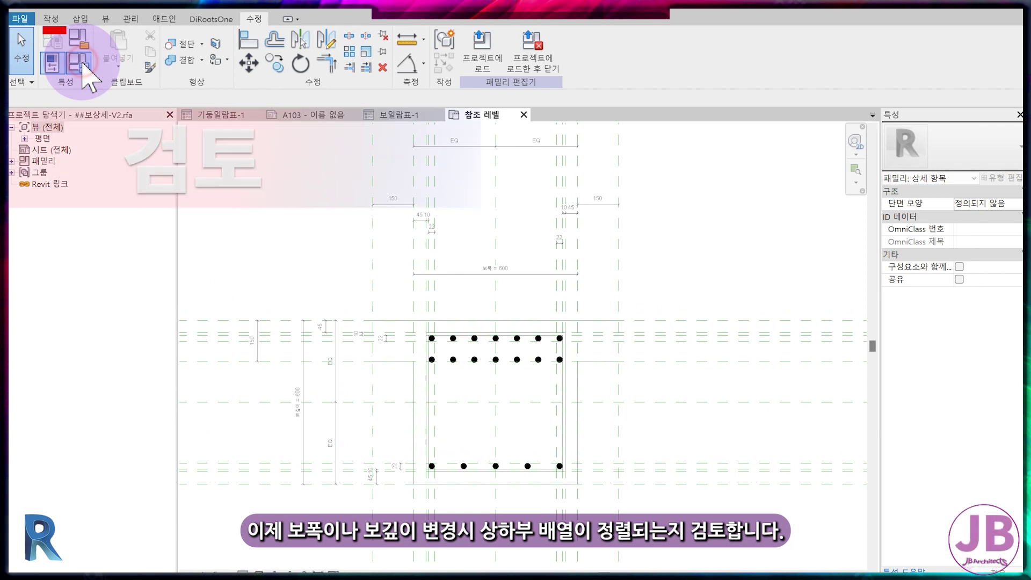
click(85, 75)
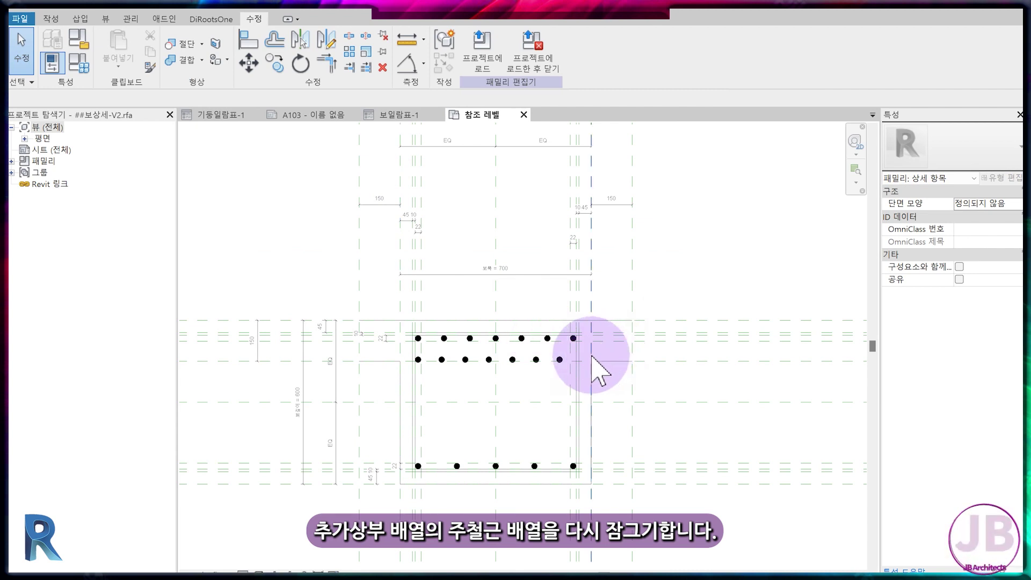
scroll(591, 355, up, 3)
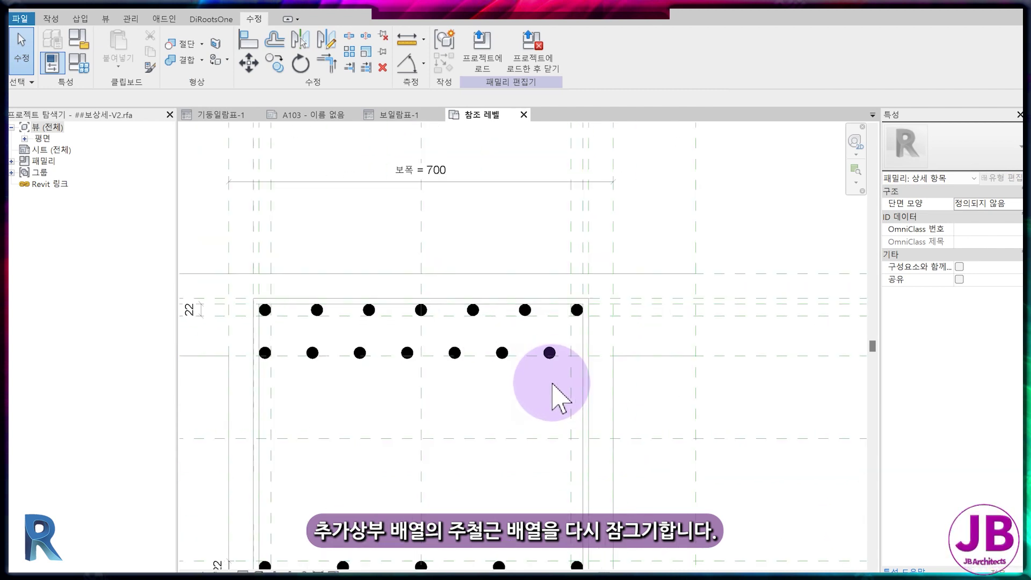
Align and lock the extra top row's end bar to the right reference plane
click(569, 397)
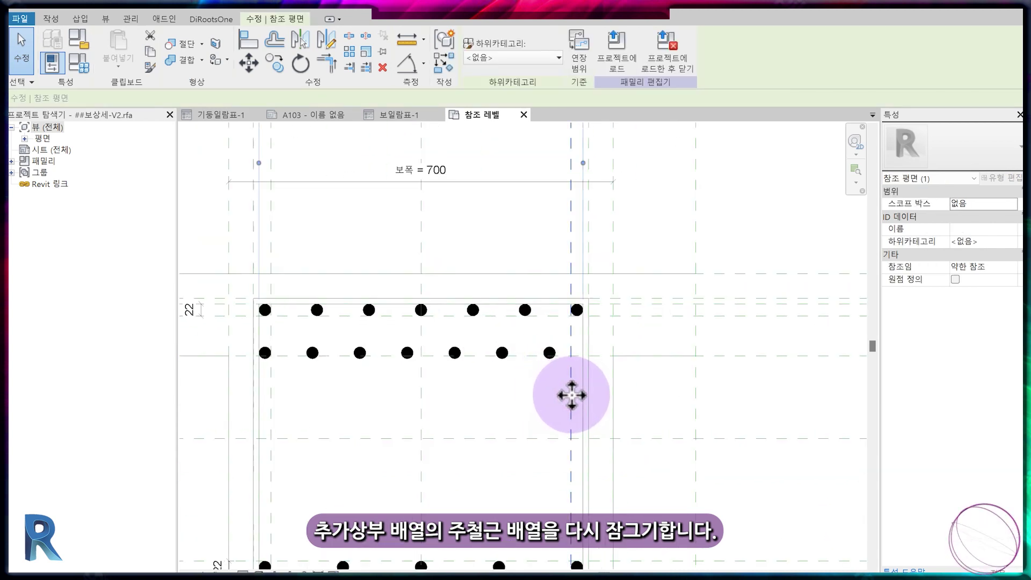
key(a)
key(l)
click(568, 385)
click(544, 359)
Change the beam depth 보깊이 to 900
scroll(540, 350, up, 2)
scroll(617, 374, up, 2)
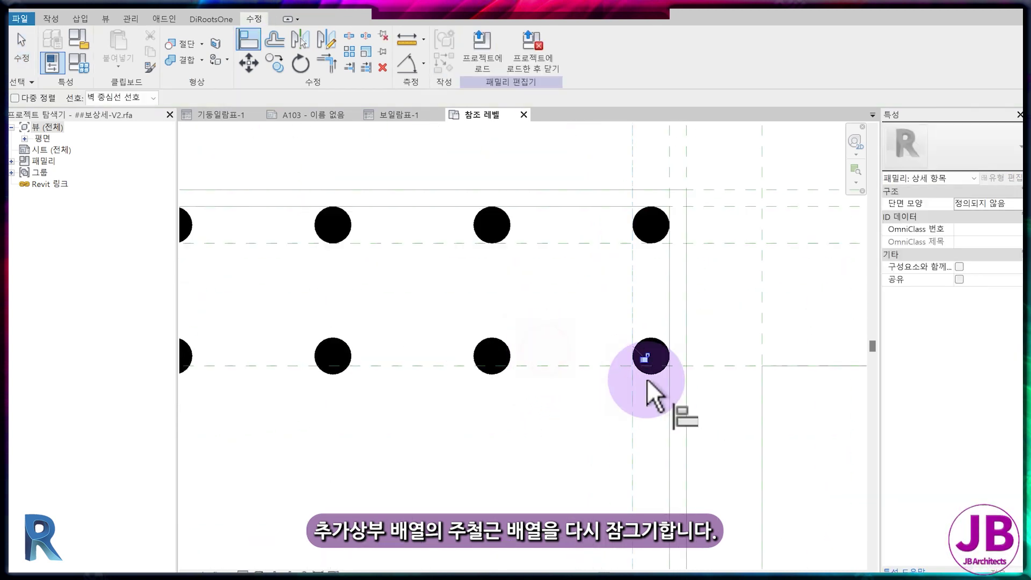
scroll(623, 362, down, 3)
scroll(585, 404, down, 2)
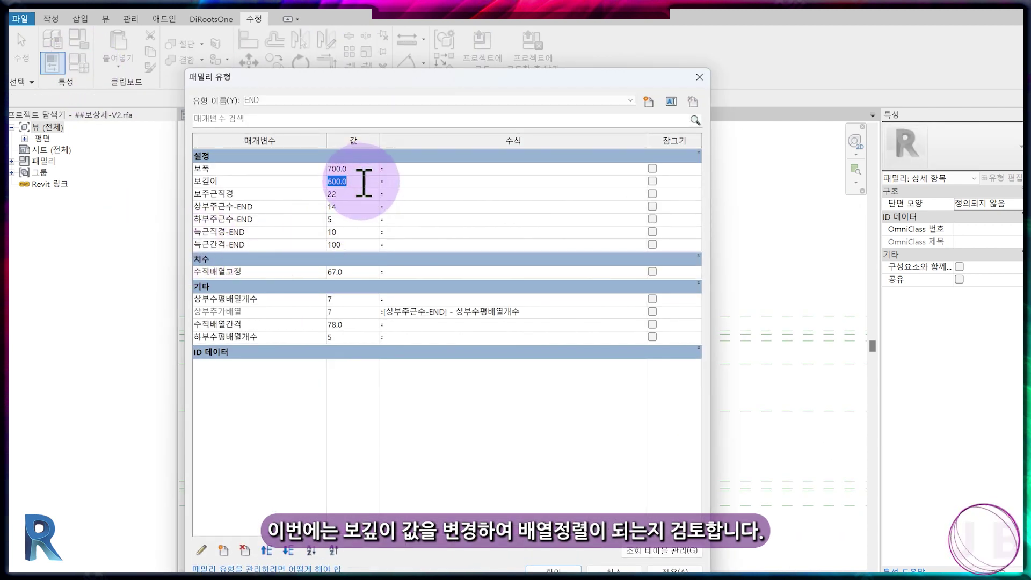
key(Return)
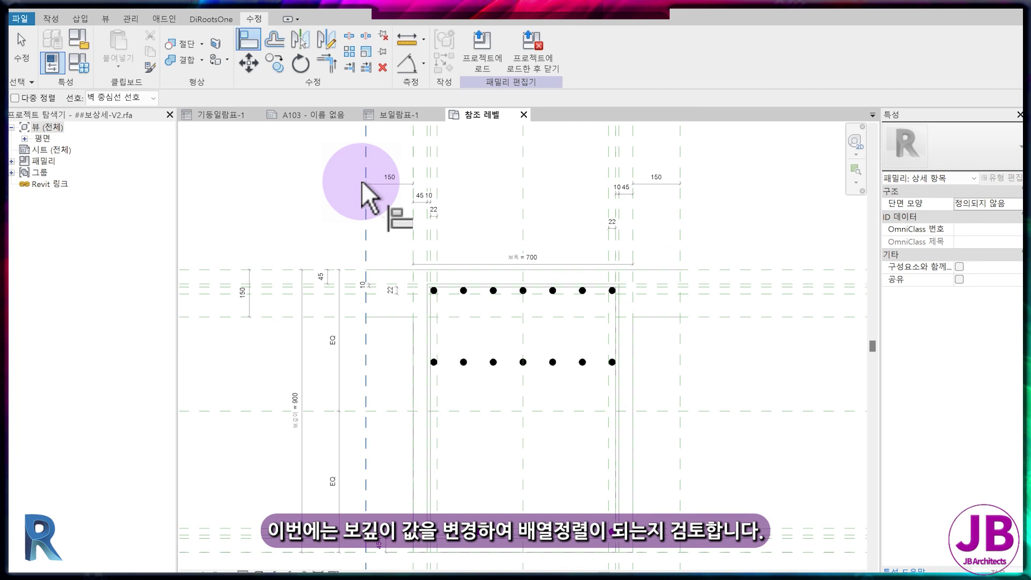
Place aligned 217 dimensions between the top rebar rows
key(d)
key(i)
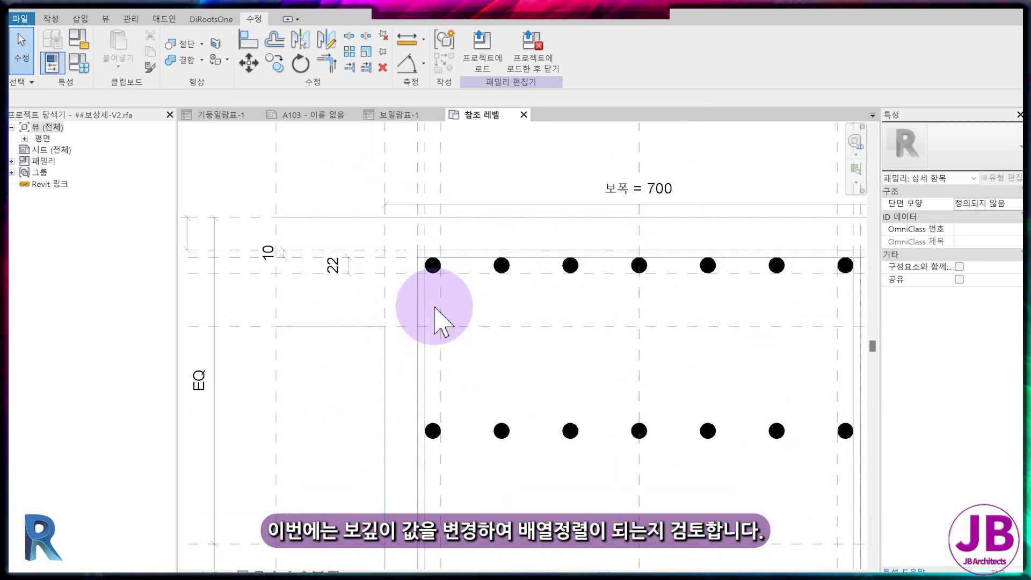
click(469, 274)
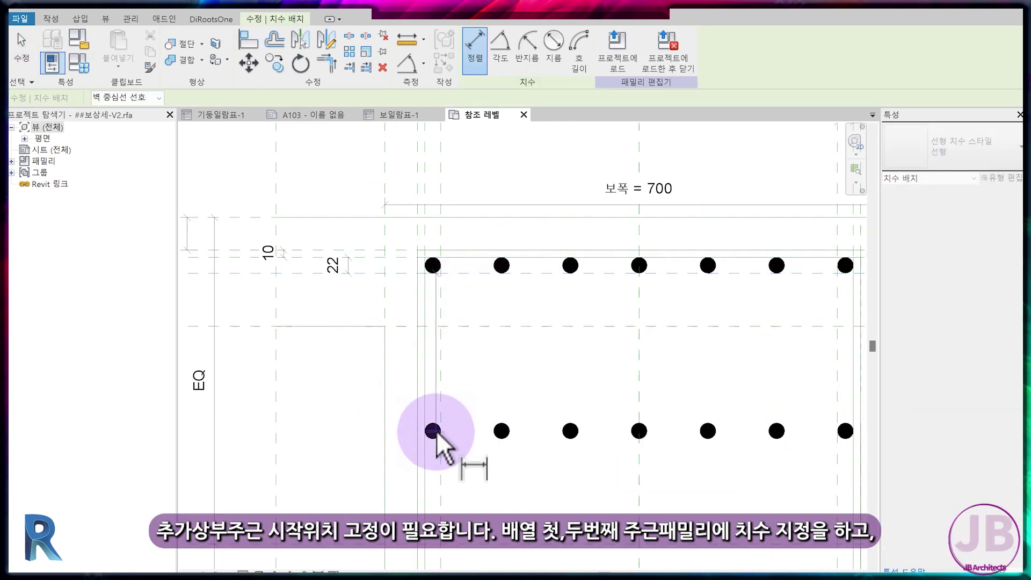
scroll(436, 430, up, 4)
scroll(436, 431, up, 1)
click(590, 426)
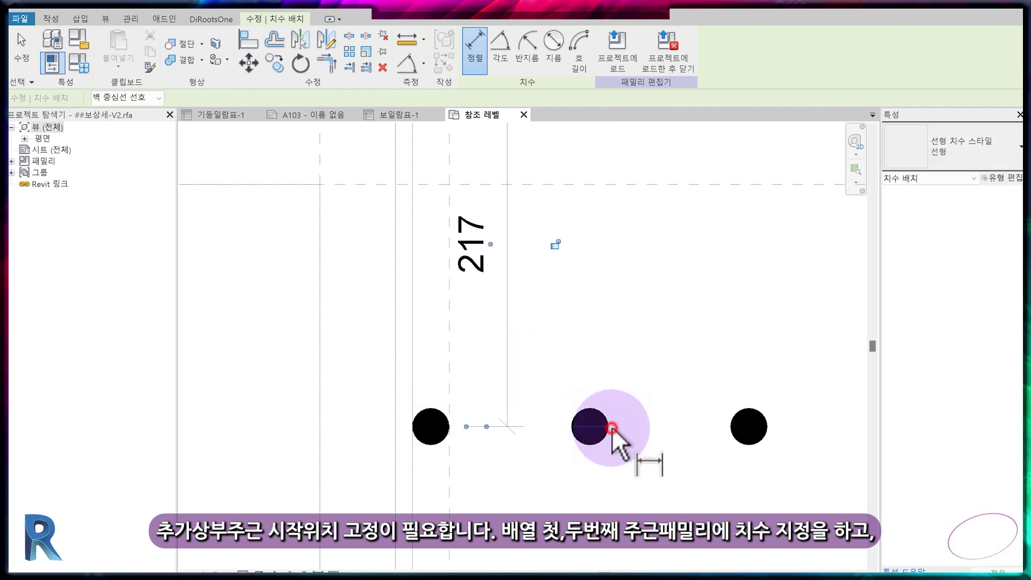
scroll(611, 426, down, 2)
click(620, 272)
click(619, 291)
key(Escape)
Label both 217 dimensions with 수직배열고정, now reading 67
click(537, 321)
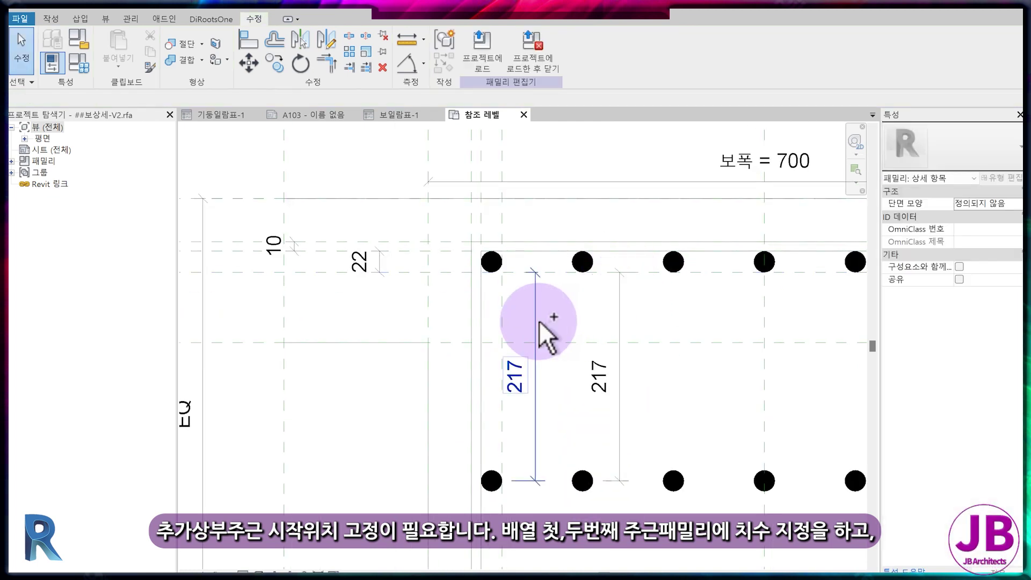
ctrl+click(620, 304)
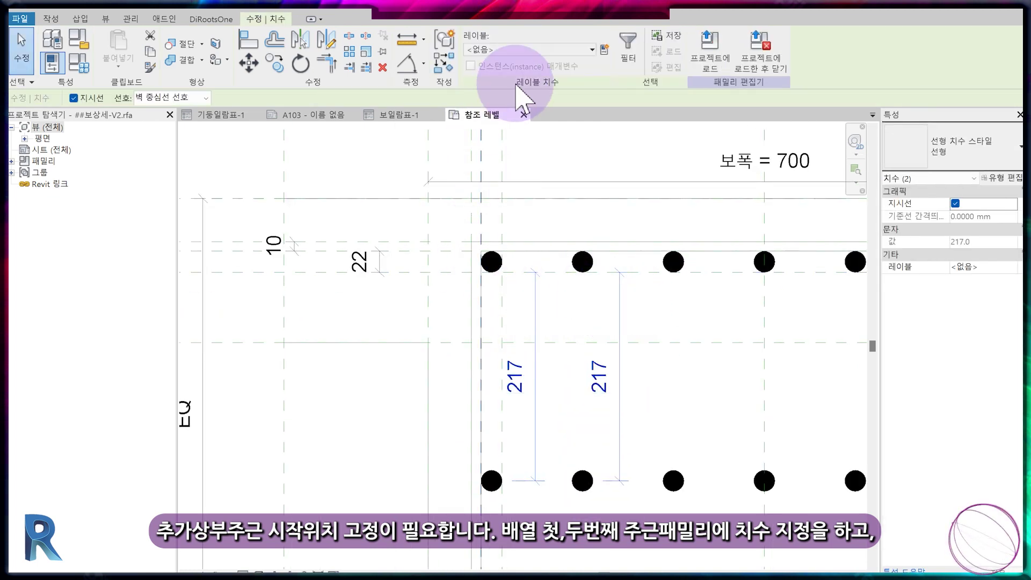
click(542, 49)
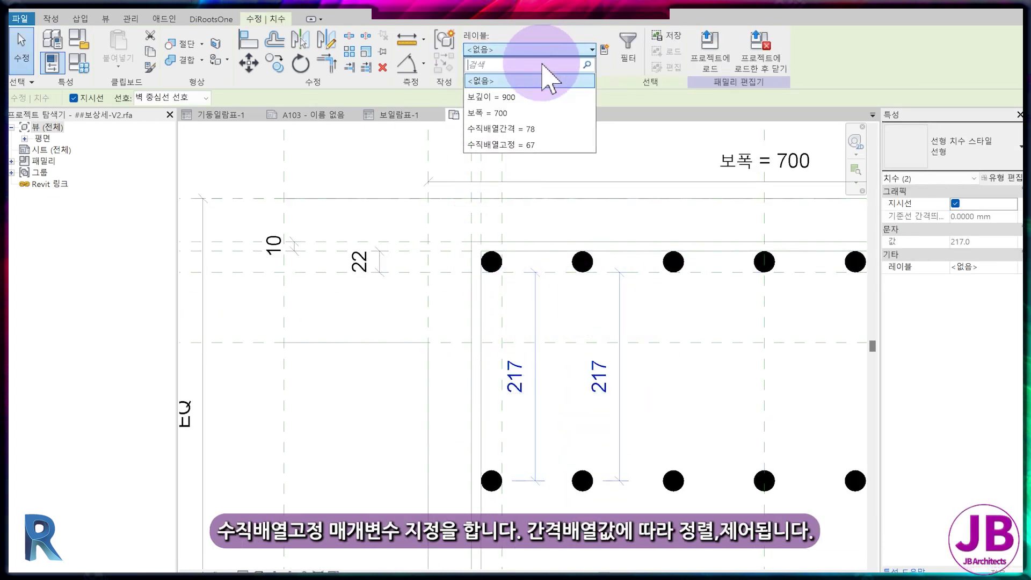
click(547, 142)
scroll(379, 356, down, 3)
click(403, 371)
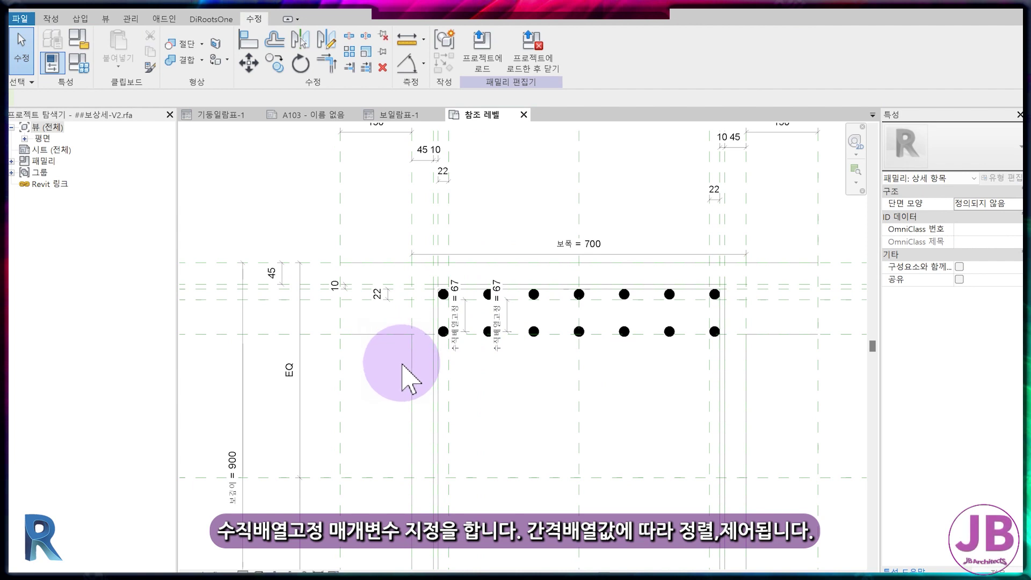
scroll(398, 358, down, 2)
middle_drag(458, 437, 469, 374)
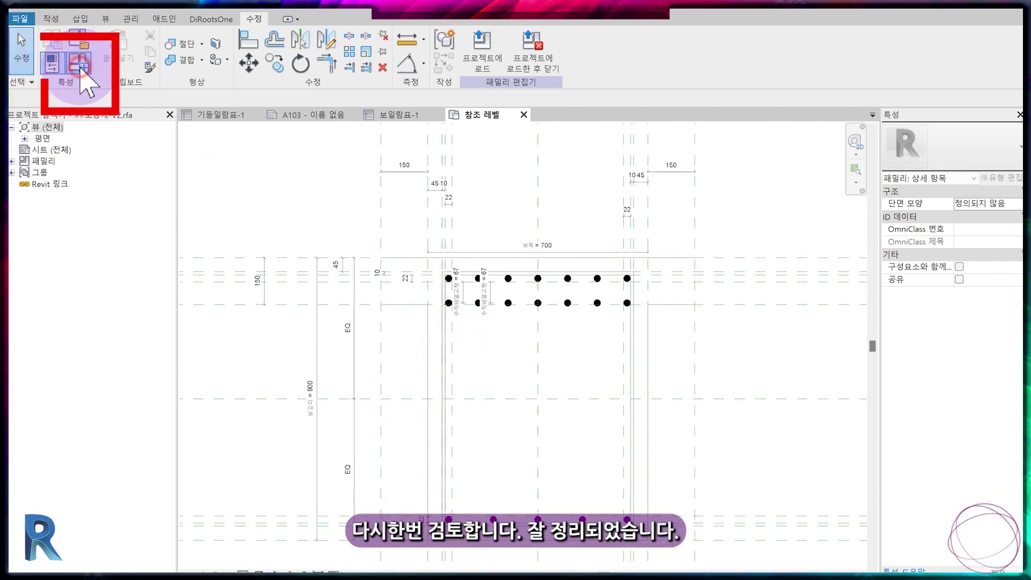
Set 보폭 and 보깊이 to 600 each in Family Types and apply
click(81, 67)
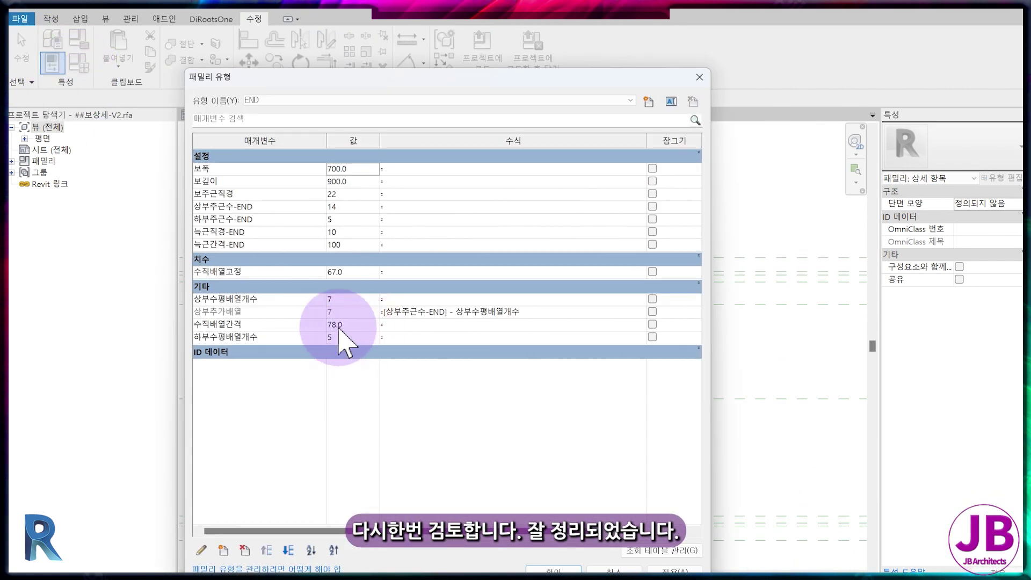
click(368, 182)
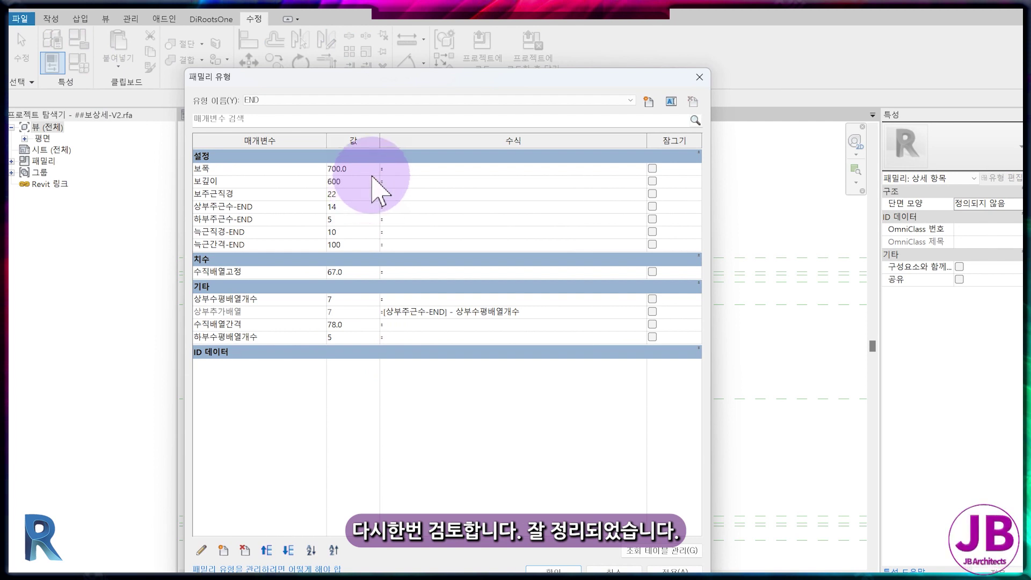
text(00)
click(553, 569)
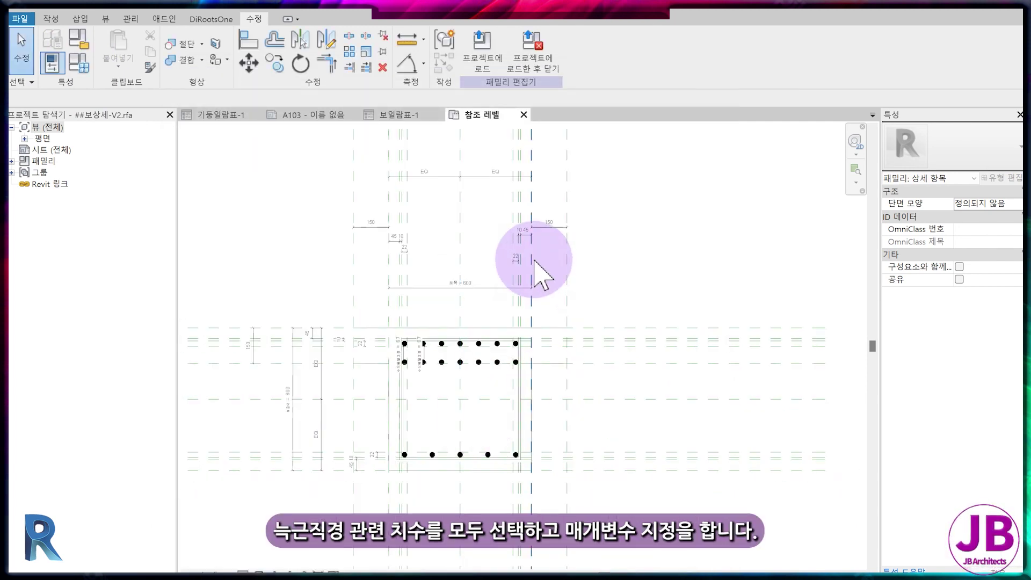
Label the four 10 mm stirrup dimensions with 늑근직경-END = 10
scroll(540, 225, up, 5)
click(539, 220)
ctrl+click(388, 229)
ctrl+click(602, 379)
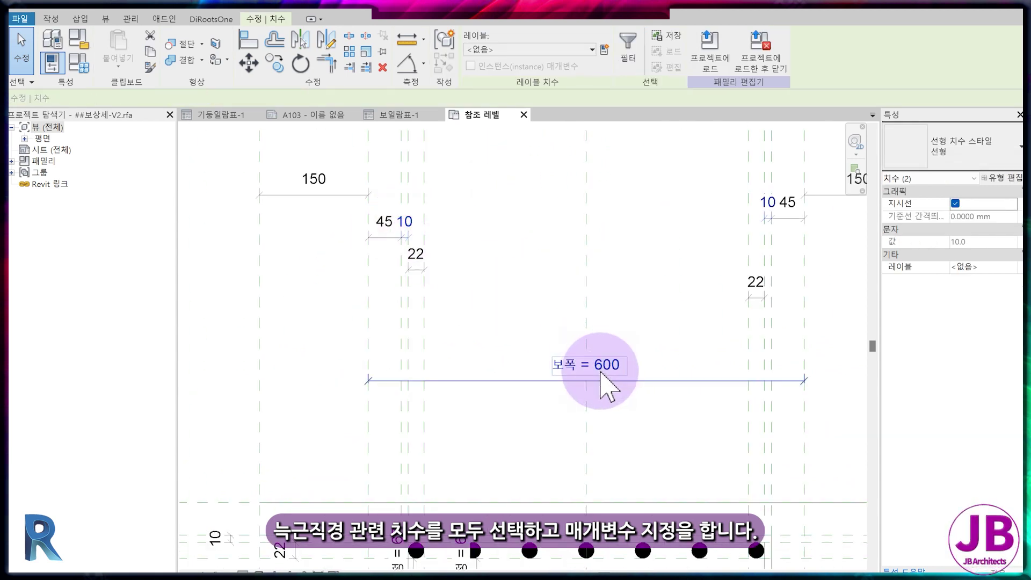
middle_drag(231, 419, 438, 297)
ctrl+click(484, 381)
scroll(483, 381, down, 3)
click(553, 49)
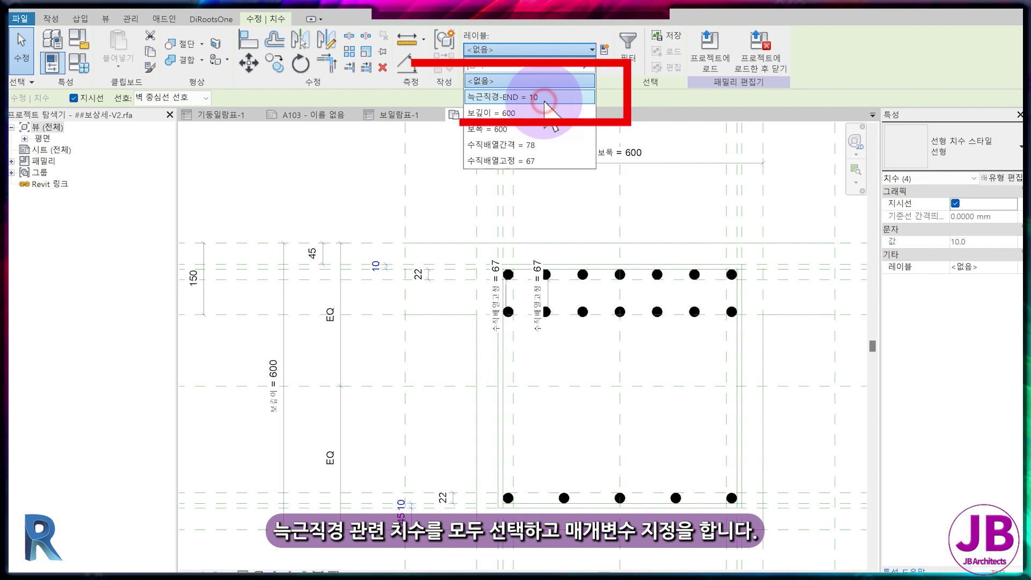
click(545, 98)
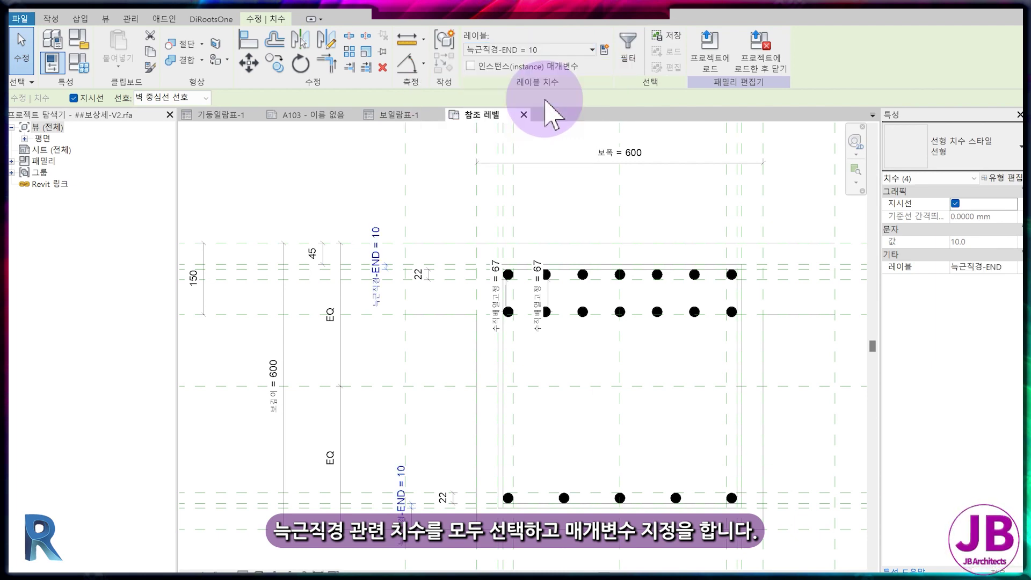
click(593, 412)
scroll(594, 413, down, 2)
scroll(590, 424, up, 1)
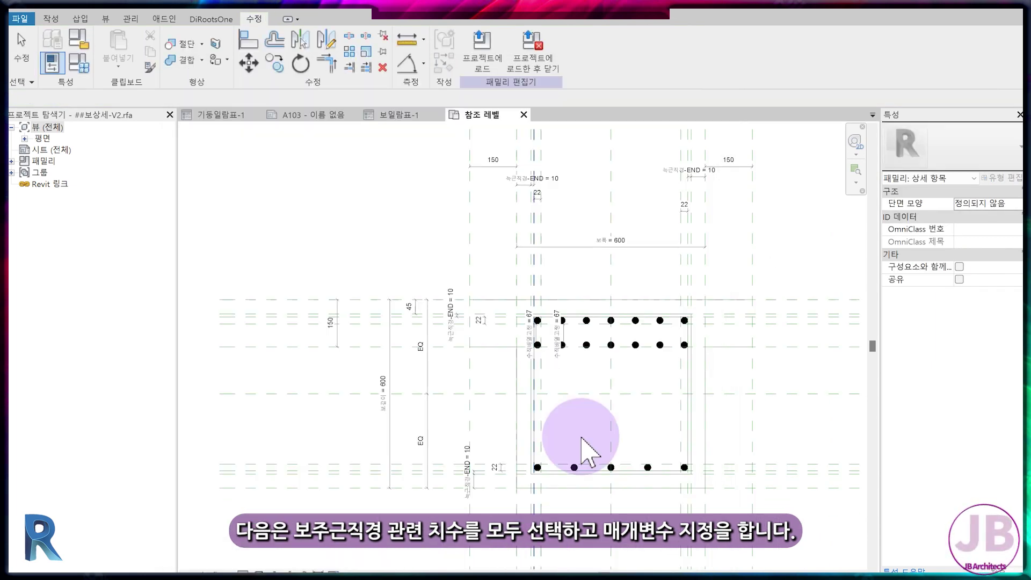
Label the three 22 mm main-bar dimensions with 보주근직경
scroll(687, 172, up, 2)
click(676, 232)
ctrl+click(351, 220)
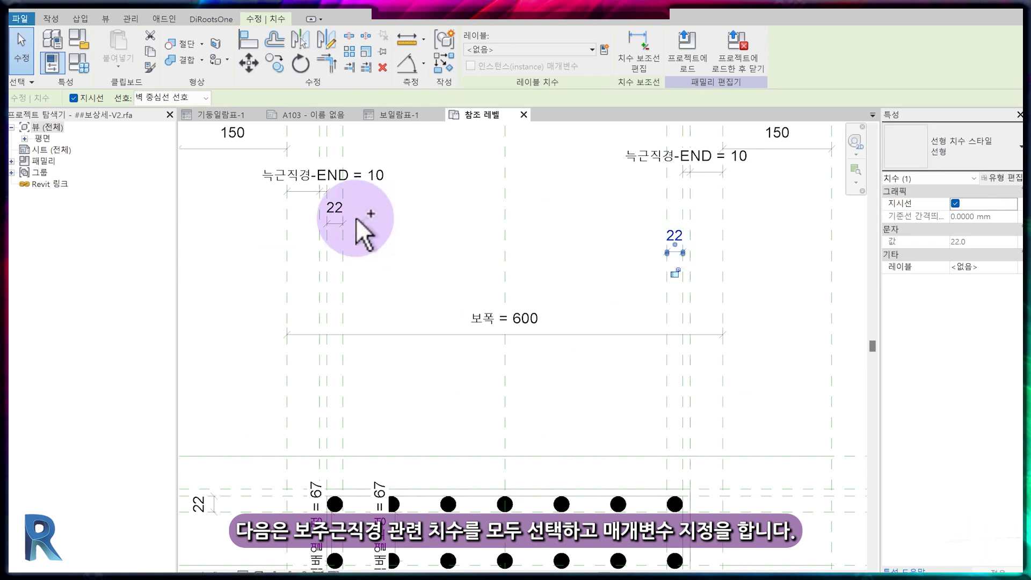
scroll(426, 293, down, 1)
scroll(368, 414, up, 1)
ctrl+click(351, 439)
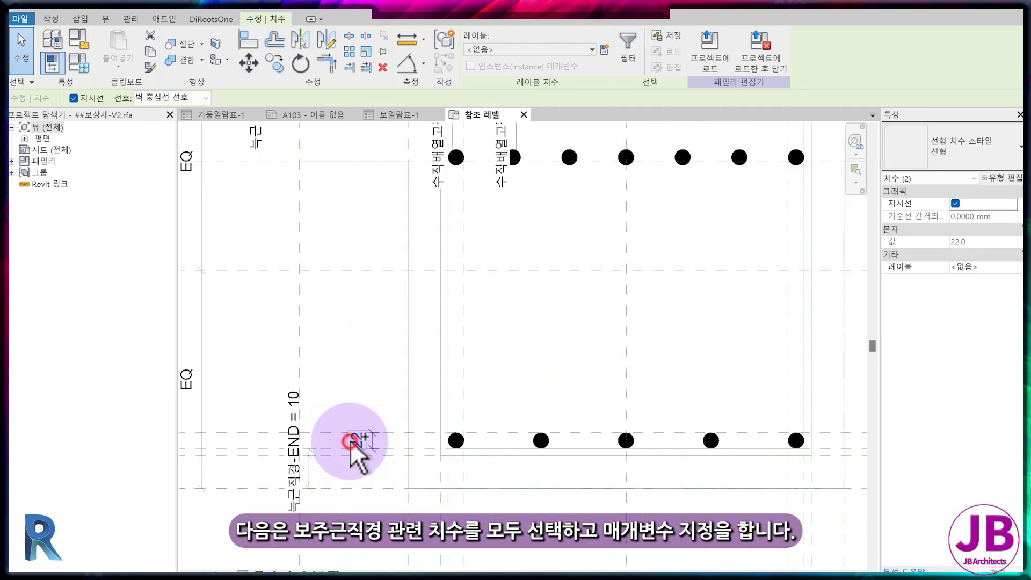
click(540, 49)
click(526, 129)
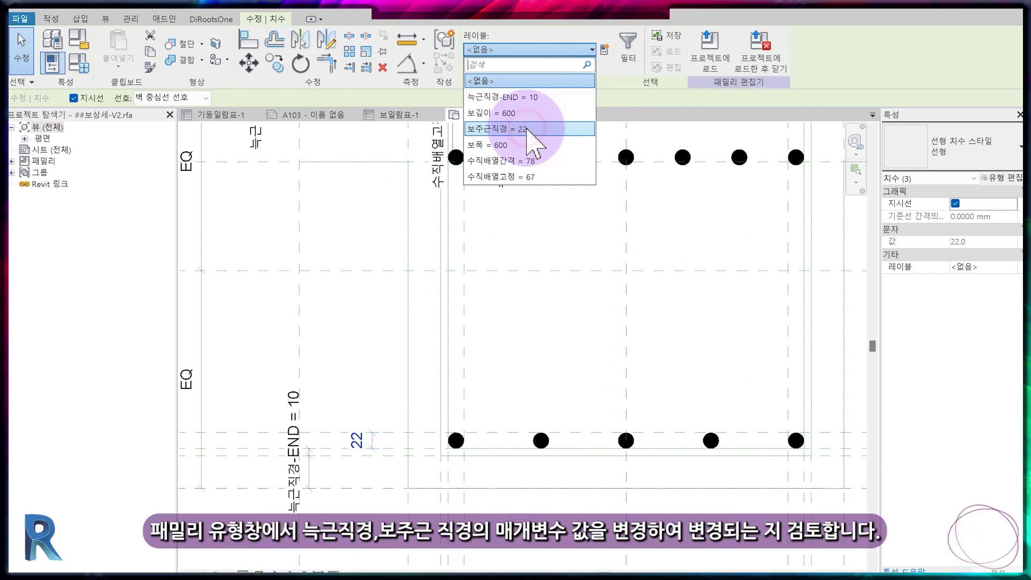
click(531, 134)
Test 보주근직경 at 24 in Family Types
click(52, 63)
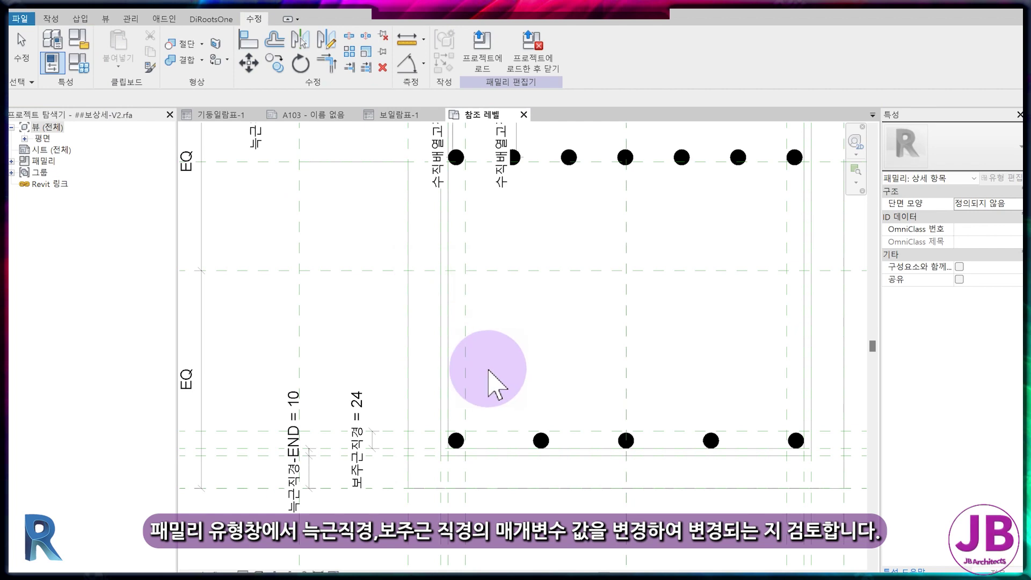
scroll(537, 460, up, 3)
scroll(472, 456, up, 2)
scroll(456, 443, down, 5)
Restore 보주근직경 to 22 and 늑근직경-END to 10 after testing 15
click(52, 62)
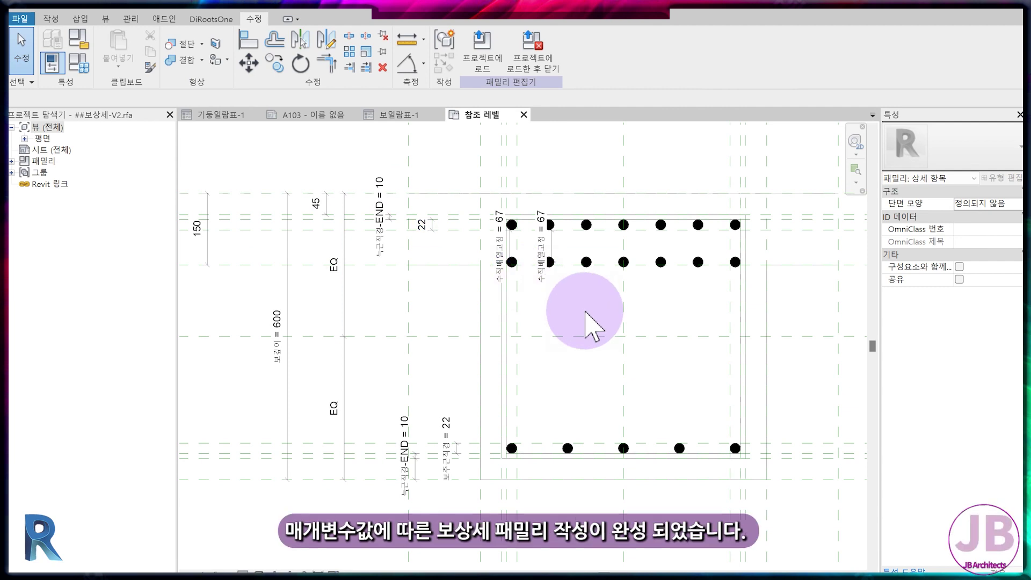
scroll(594, 322, down, 2)
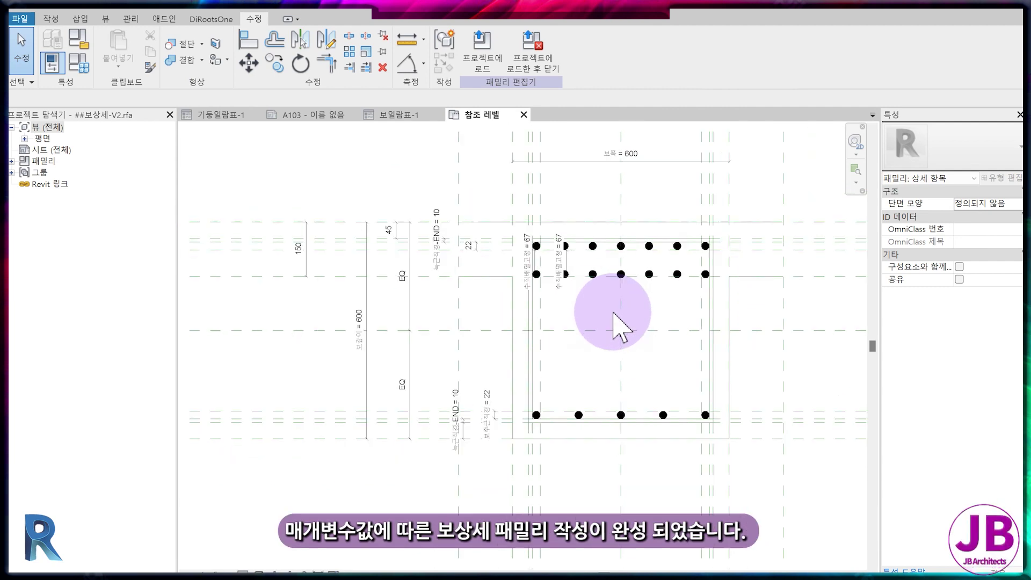
middle_drag(618, 322, 631, 424)
click(51, 63)
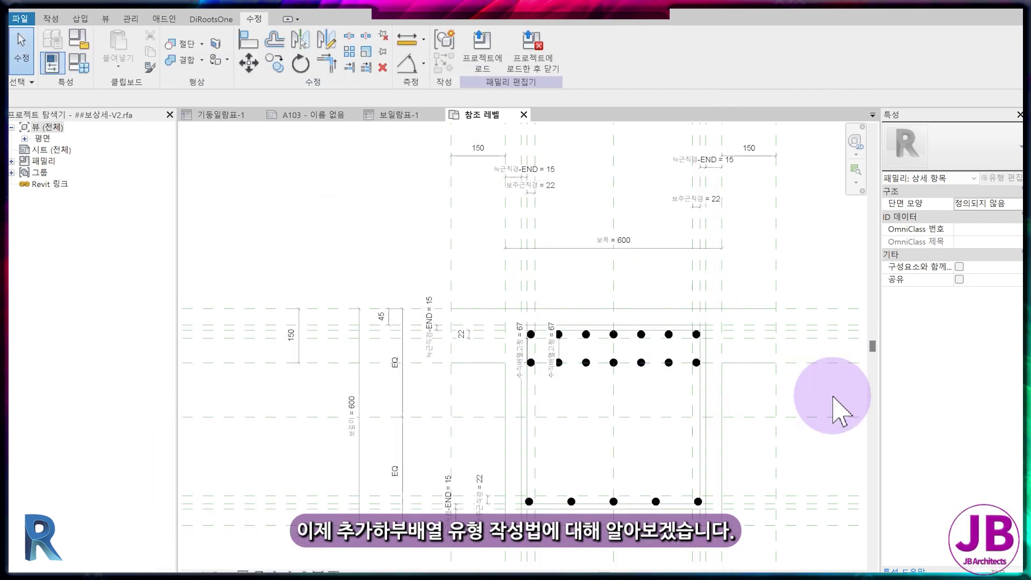
click(52, 63)
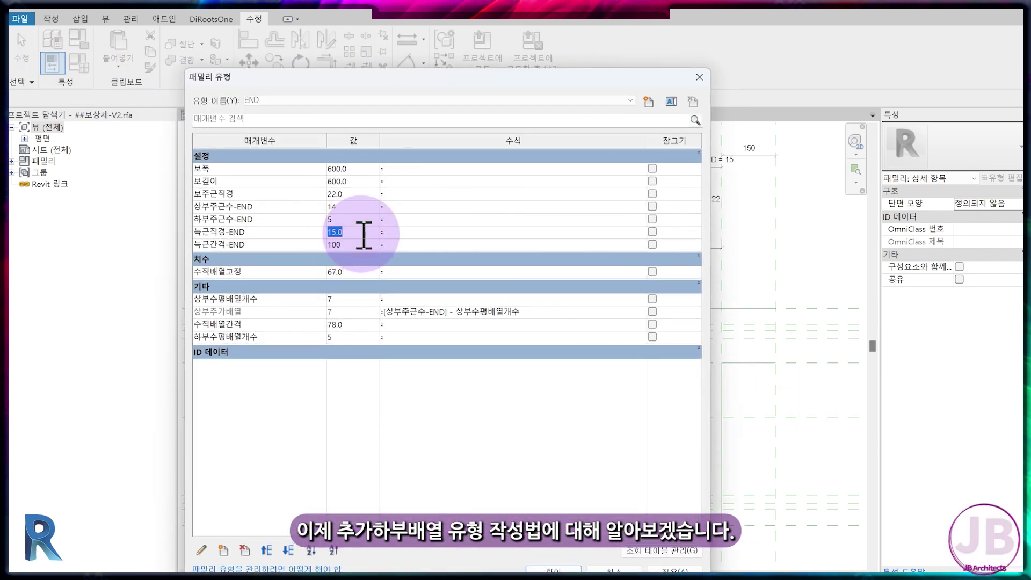
key(Escape)
mouse_move(449, 341)
middle_down()
mouse_move(466, 408)
mouse_move(441, 383)
middle_up()
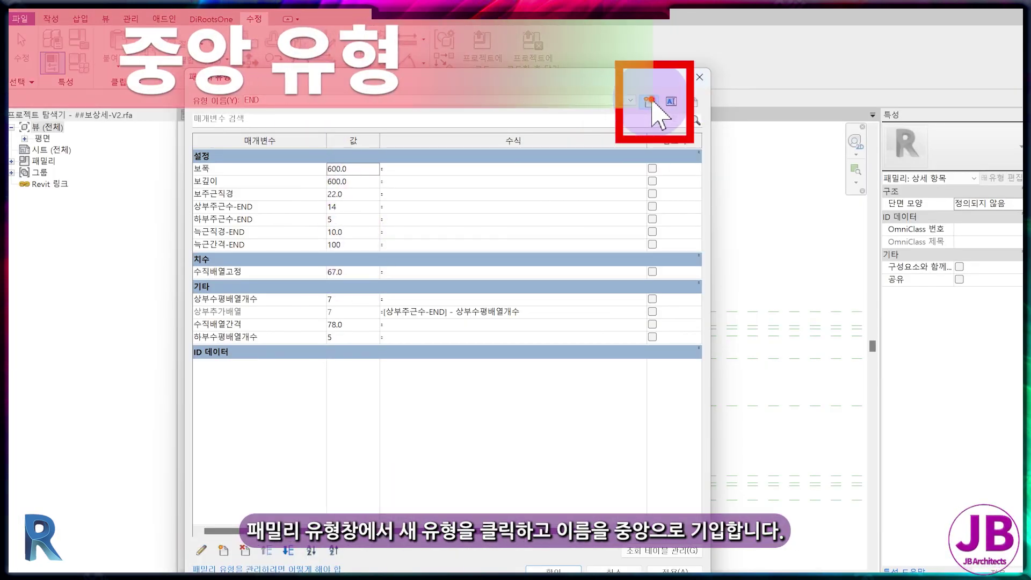
Create a CEN family type with 5 top and 10 bottom bars
click(650, 102)
text(CEN)
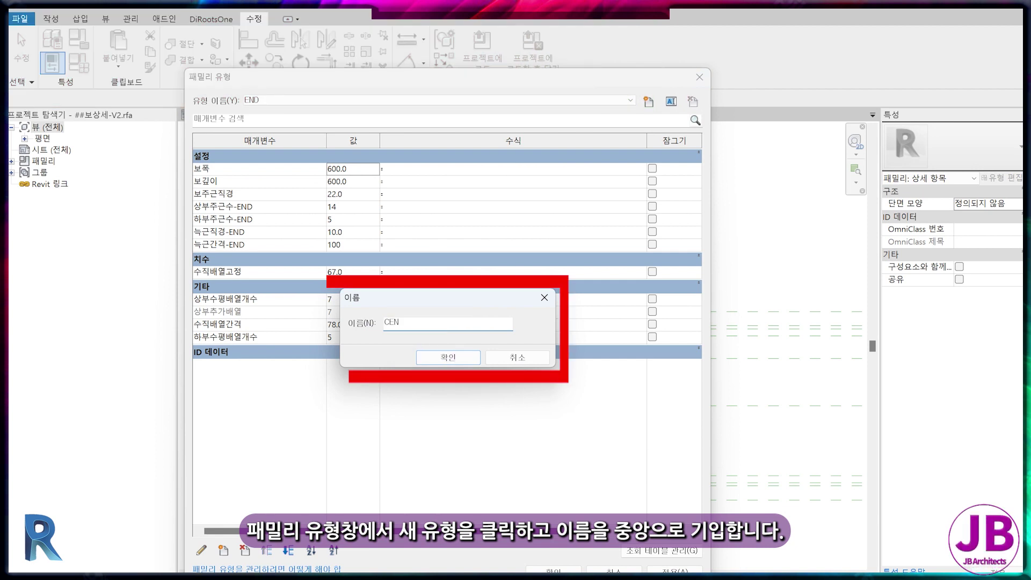
click(448, 357)
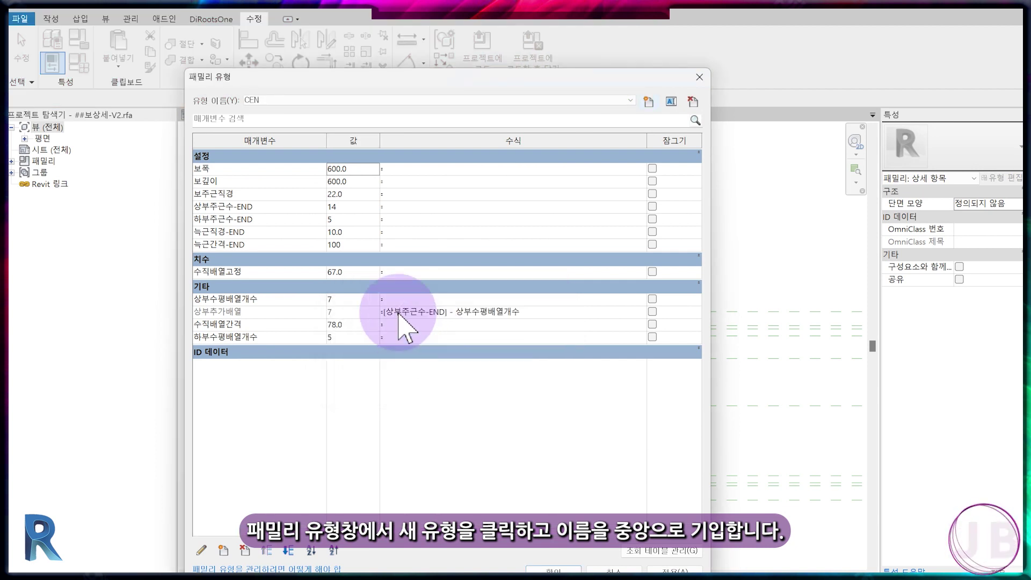
click(359, 206)
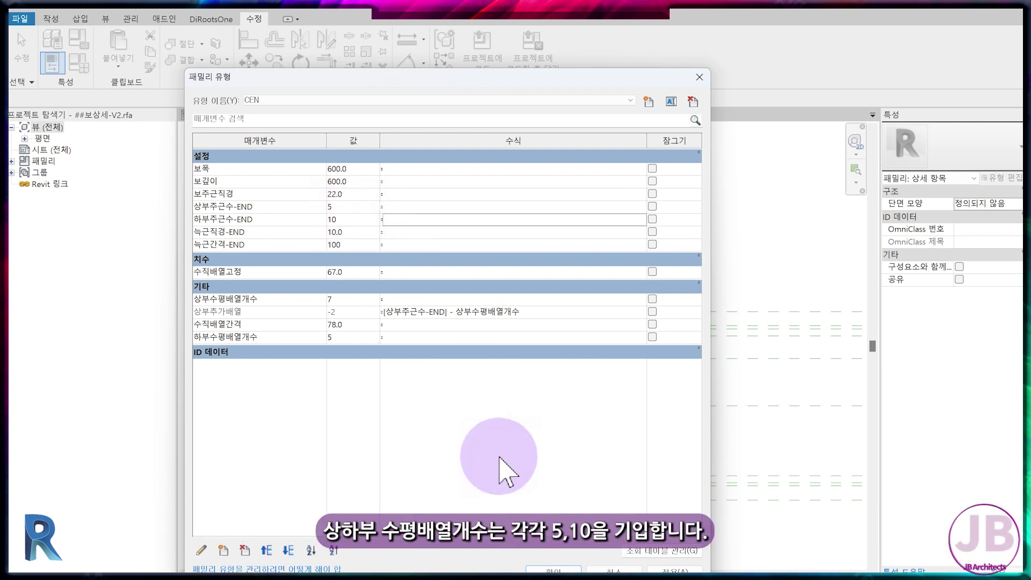
click(347, 301)
text(5)
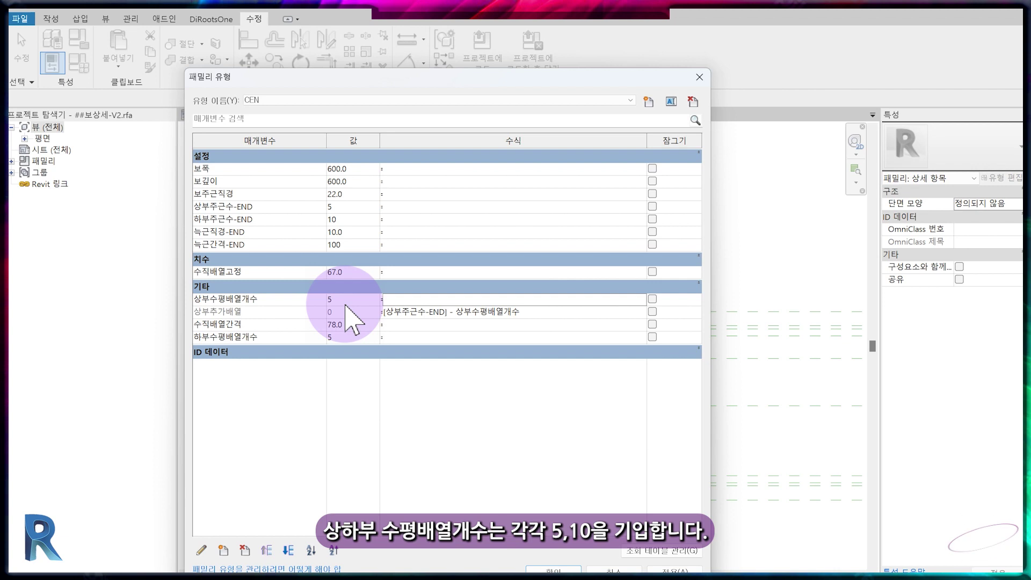
click(353, 337)
text(10)
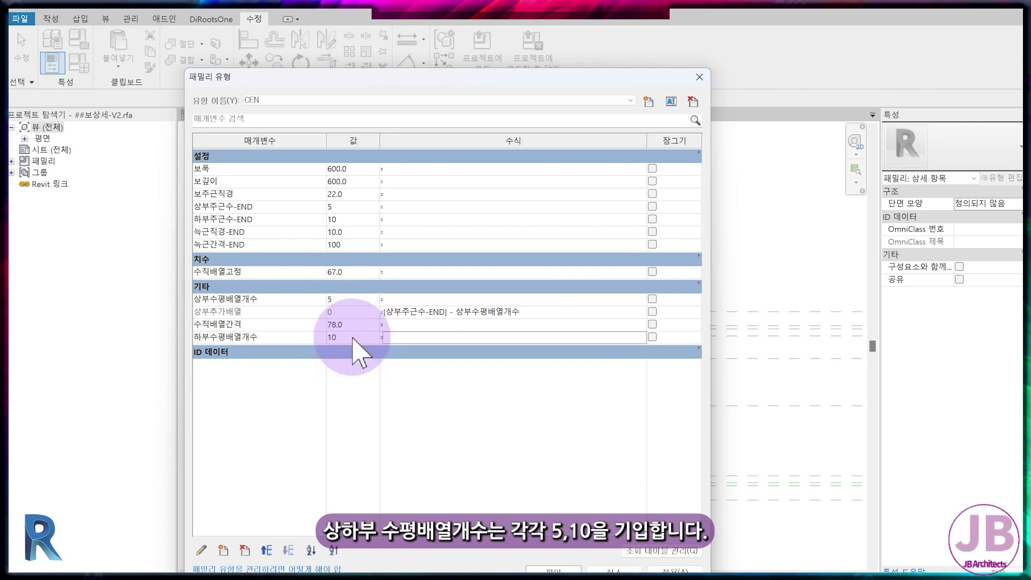
click(569, 569)
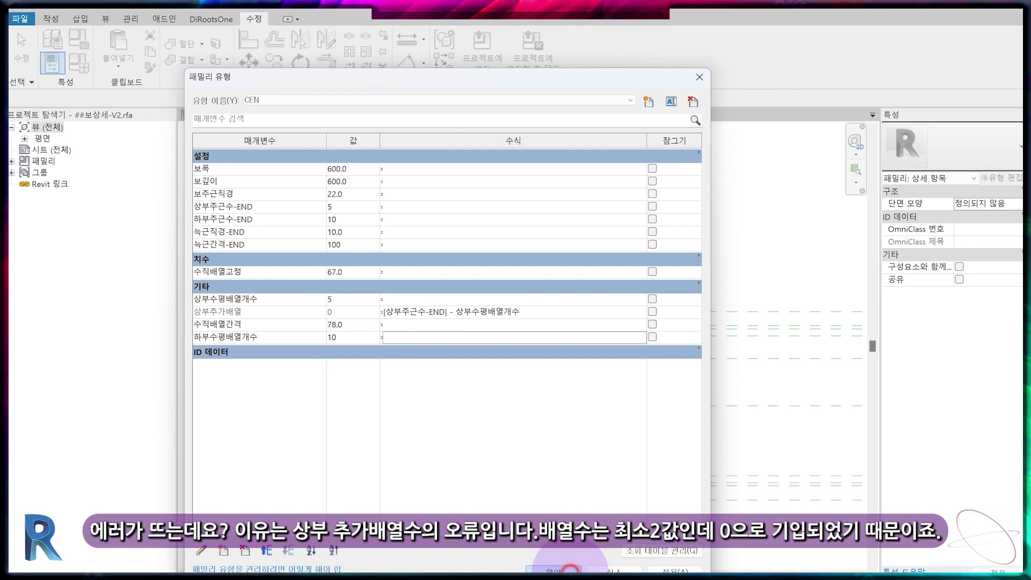
Fix the zero-count error by appending + 2 to the 상부추가배열 formula
click(536, 374)
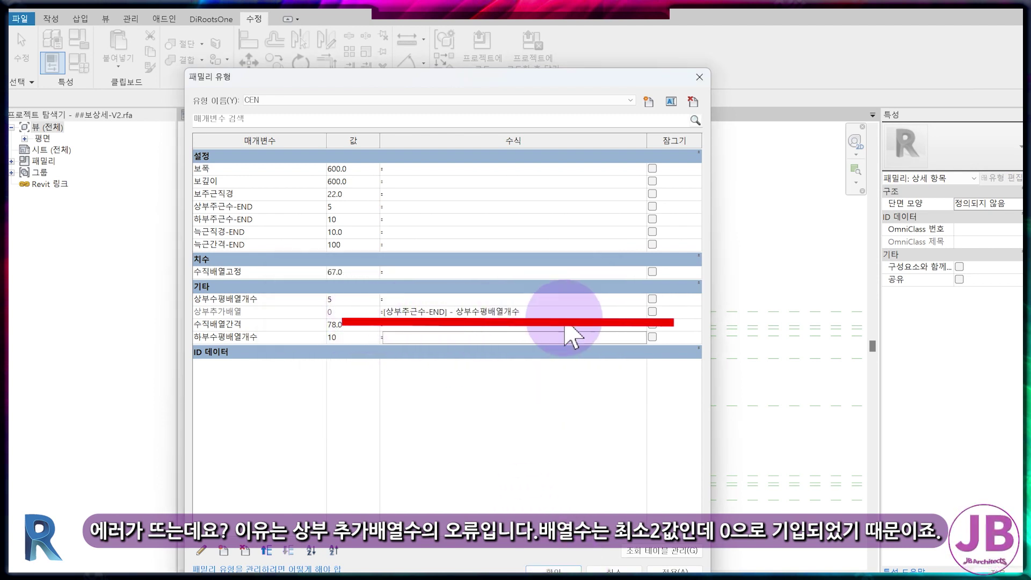
click(566, 312)
text(+ 2)
click(669, 568)
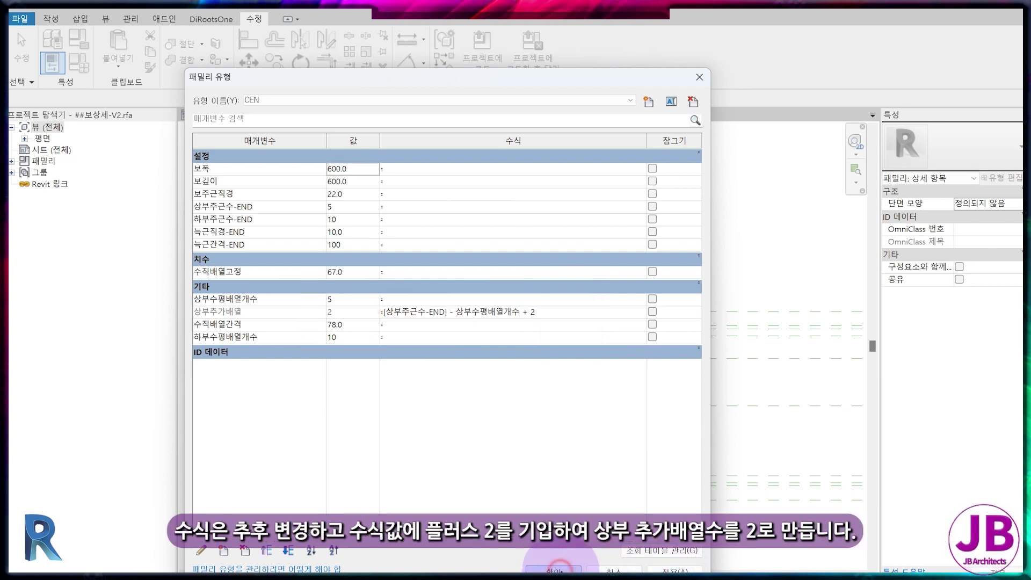
click(553, 569)
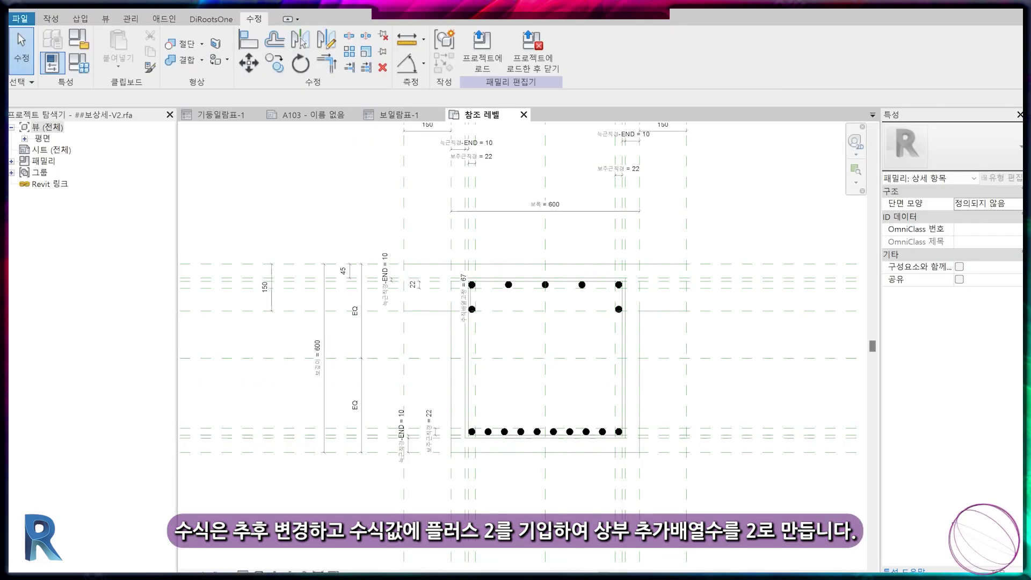
Copy the bottom-left rebar to just above the bottom row and ungroup it
drag(551, 445, 588, 435)
mouse_move(588, 433)
middle_down()
mouse_move(586, 456)
mouse_move(567, 455)
middle_up()
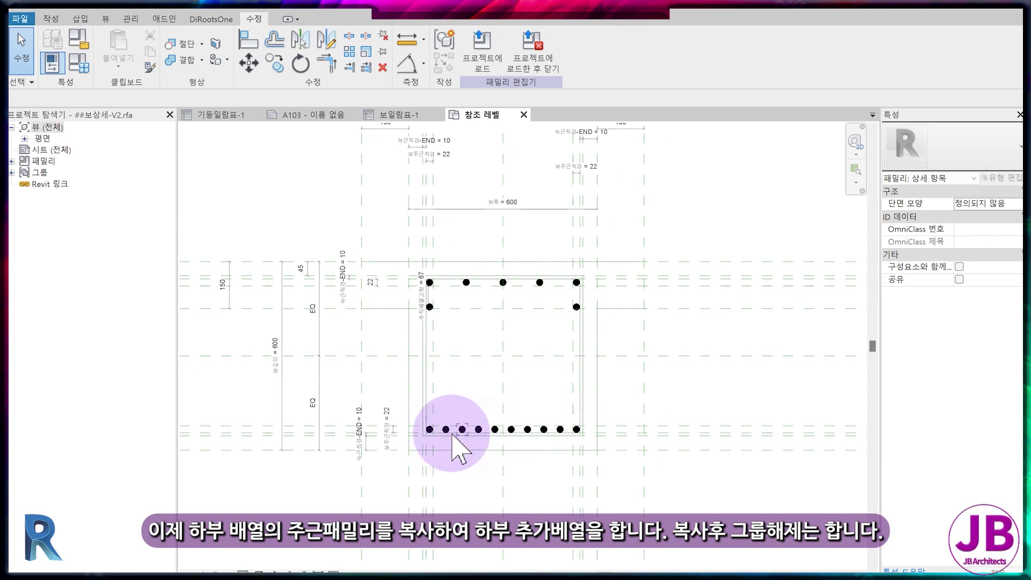
click(429, 430)
scroll(420, 427, up, 1)
scroll(418, 426, up, 3)
scroll(417, 424, up, 2)
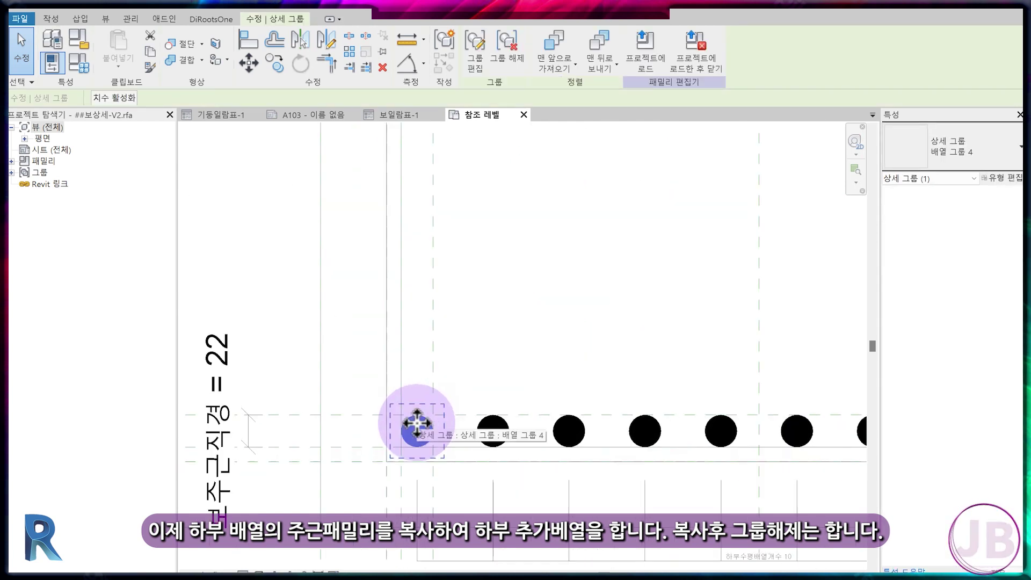
key(c)
key(o)
click(454, 422)
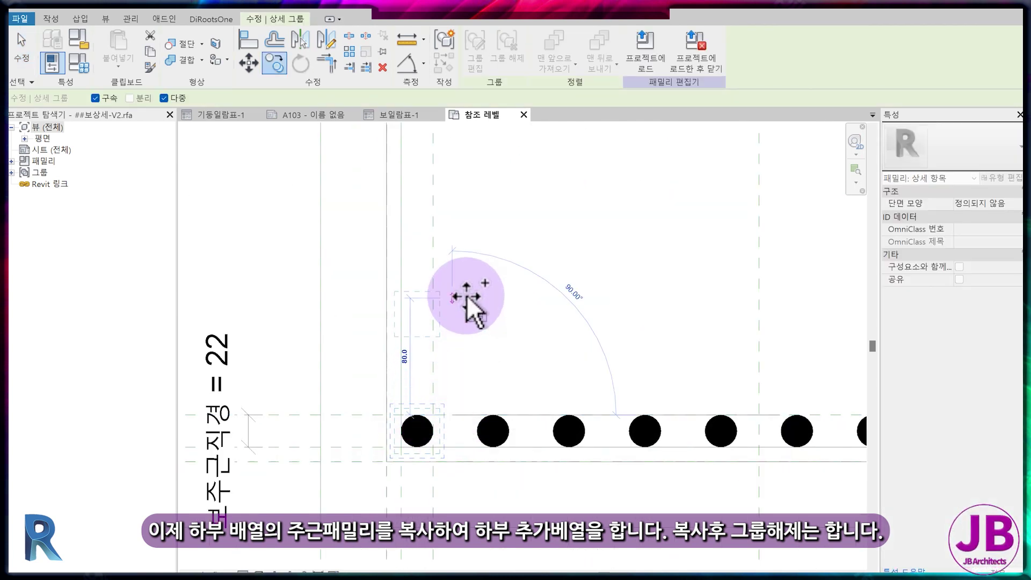
click(466, 295)
key(Escape)
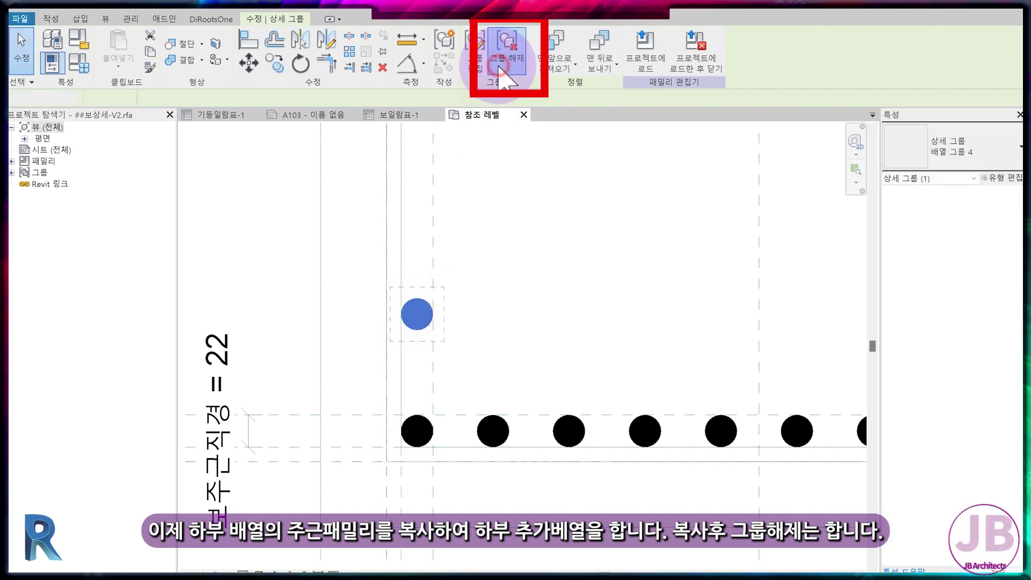
click(500, 67)
click(525, 318)
click(421, 321)
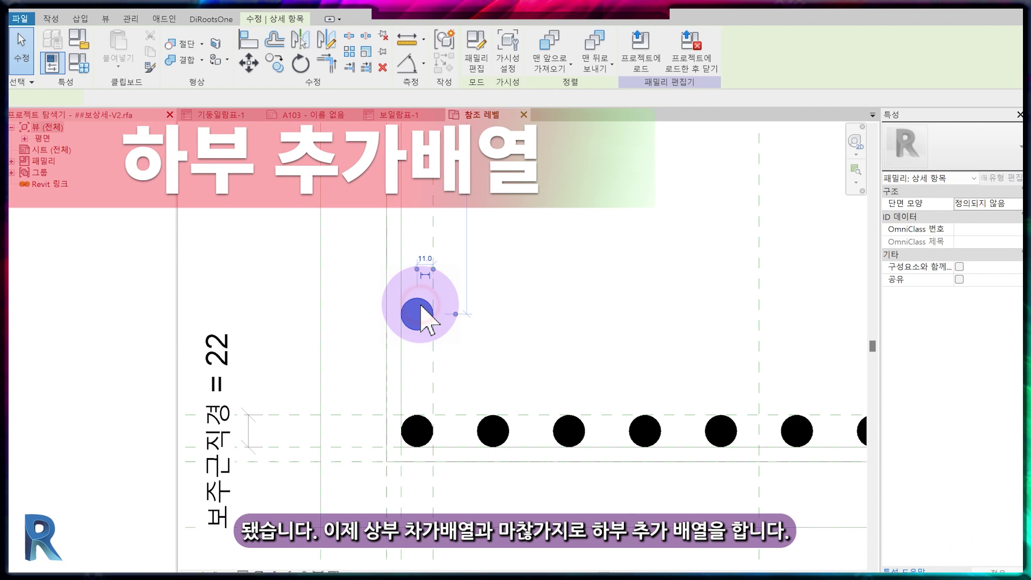
Array the copied rebar from the left corner to the right side of the beam
scroll(421, 321, down, 2)
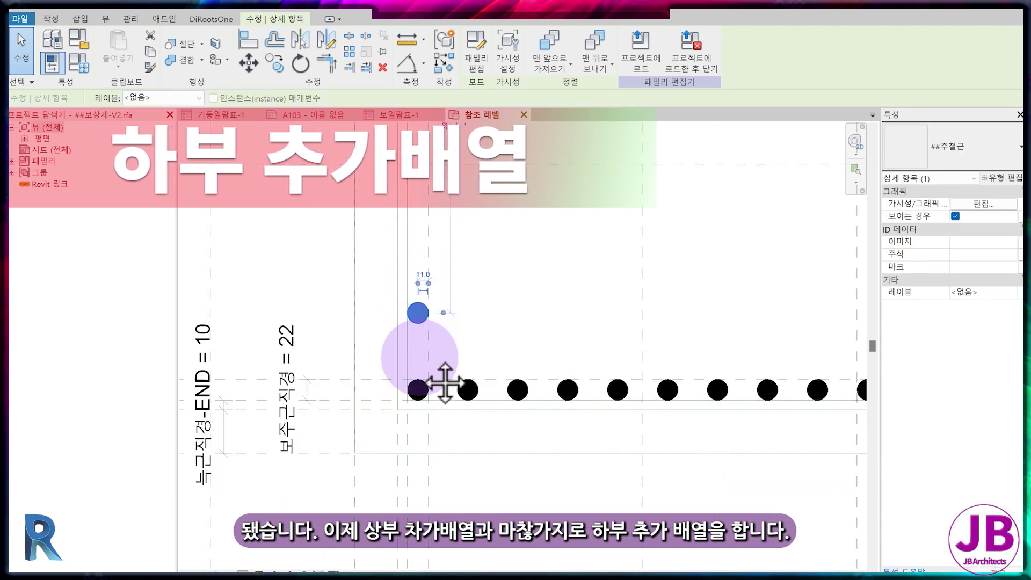
middle_drag(449, 368, 434, 405)
click(349, 51)
click(424, 379)
click(740, 381)
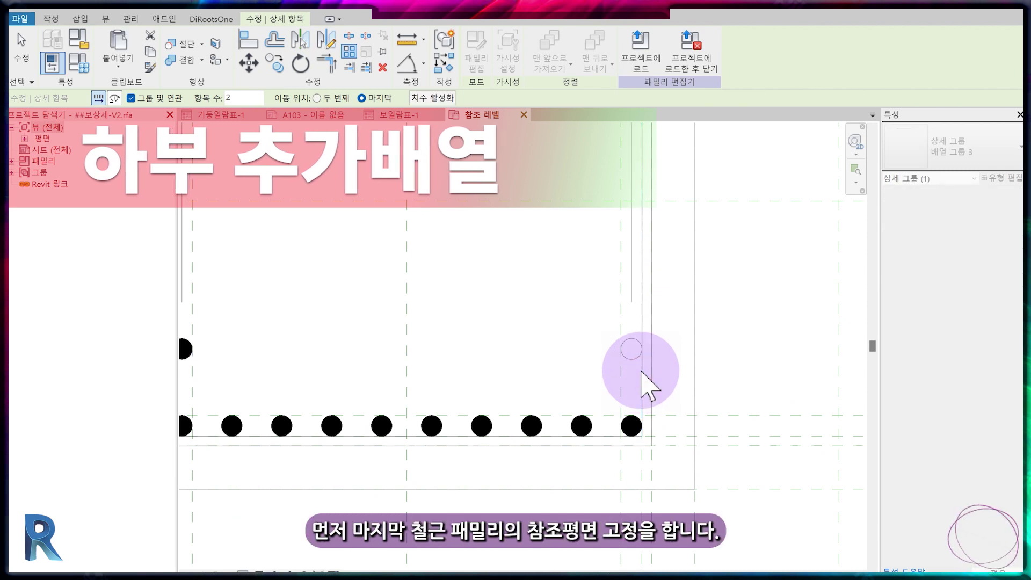
click(617, 379)
scroll(618, 378, down, 3)
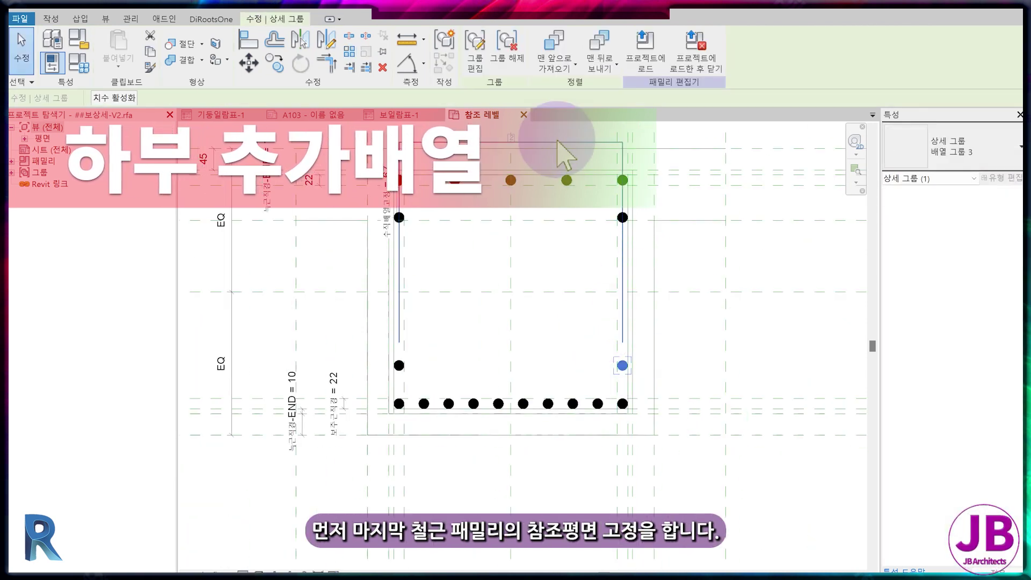
click(547, 339)
Align the array's last bar over the bottom row's right corner bar
scroll(623, 376, up, 2)
scroll(623, 373, up, 2)
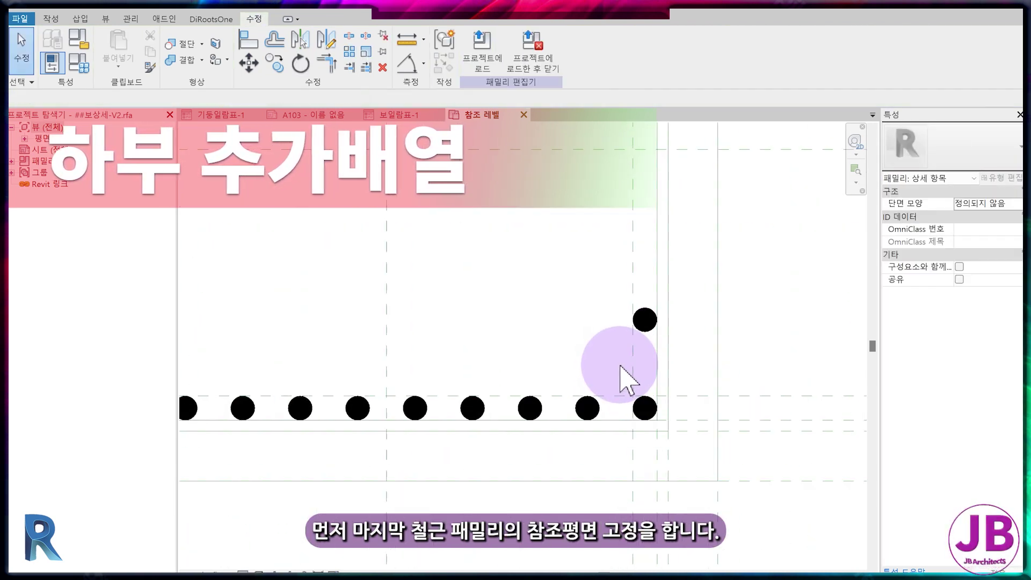
key(a)
key(l)
scroll(573, 383, down, 2)
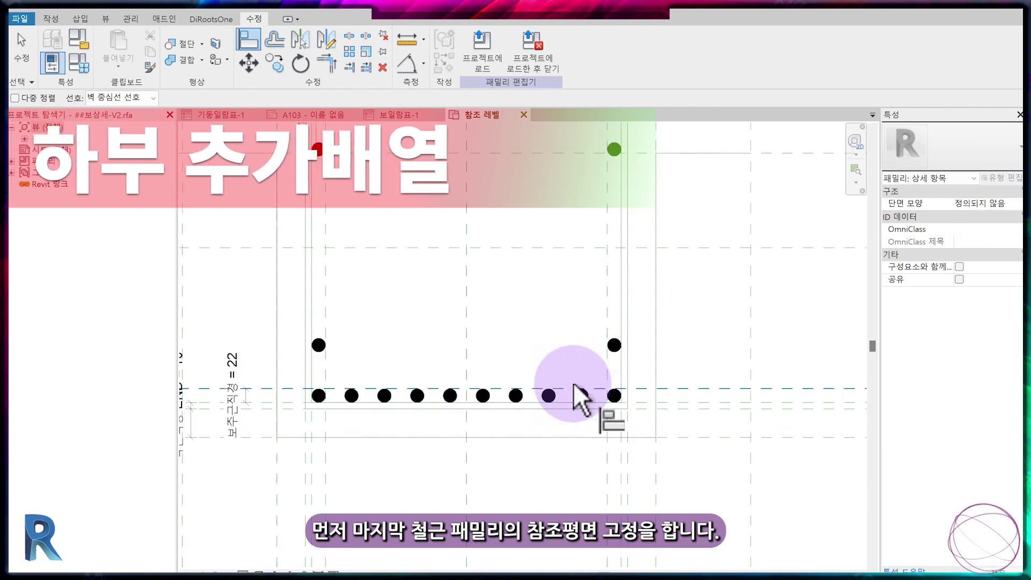
key(Escape)
click(674, 387)
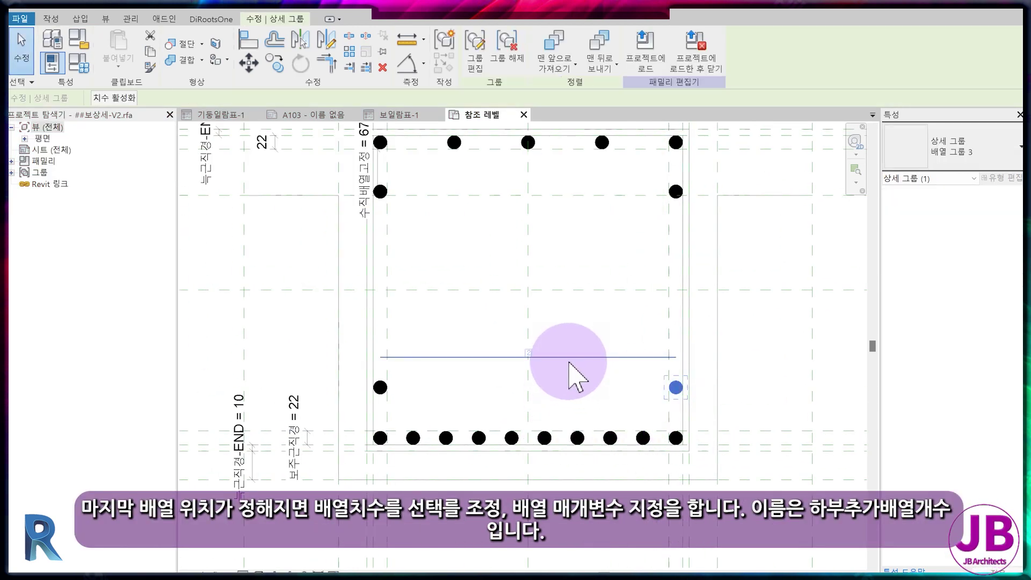
Label the extra bottom array's count with a new parameter named 하부추가배열개수
click(569, 359)
click(204, 97)
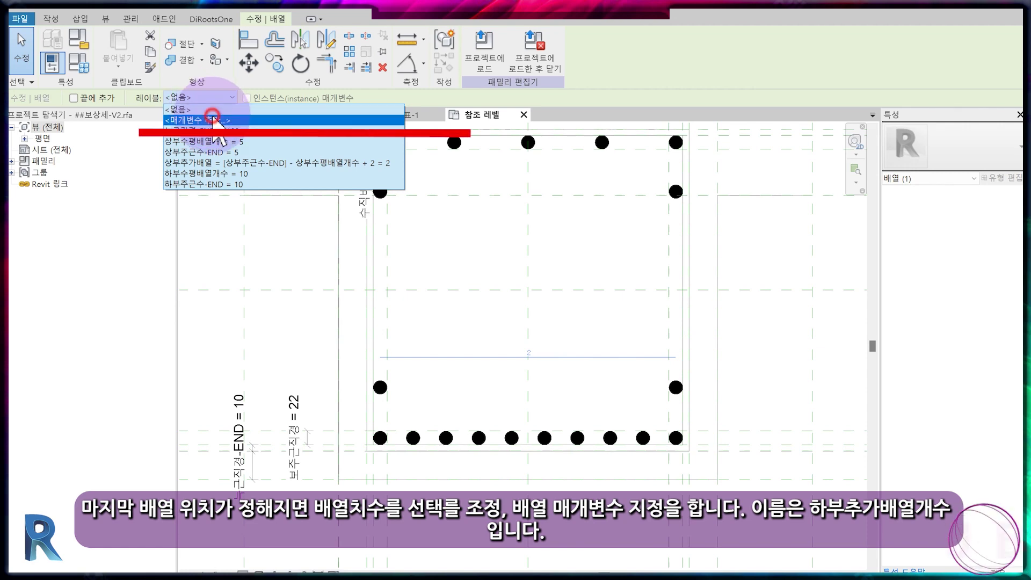
click(214, 120)
click(764, 310)
text(하부추가배열개수)
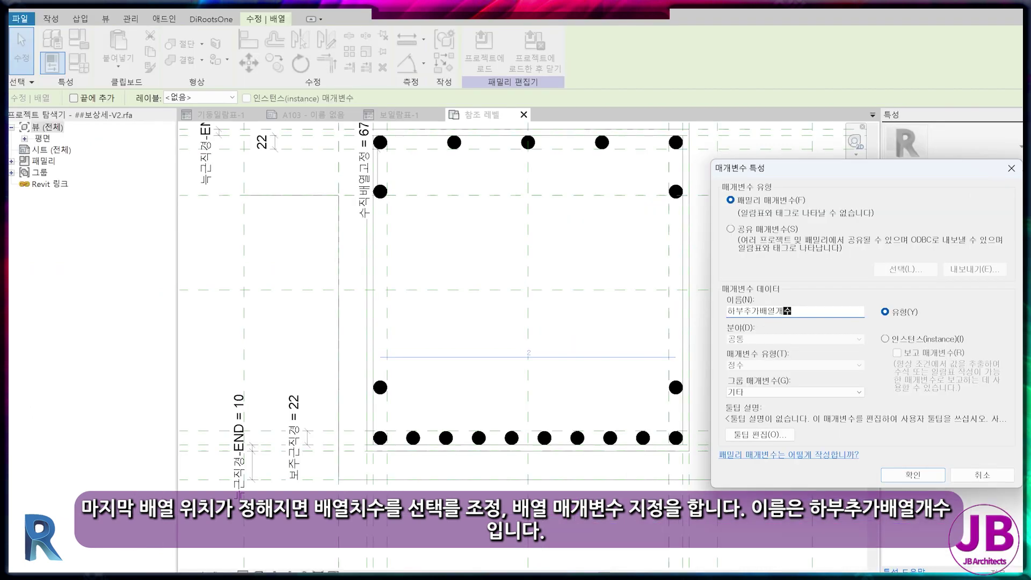
key(Return)
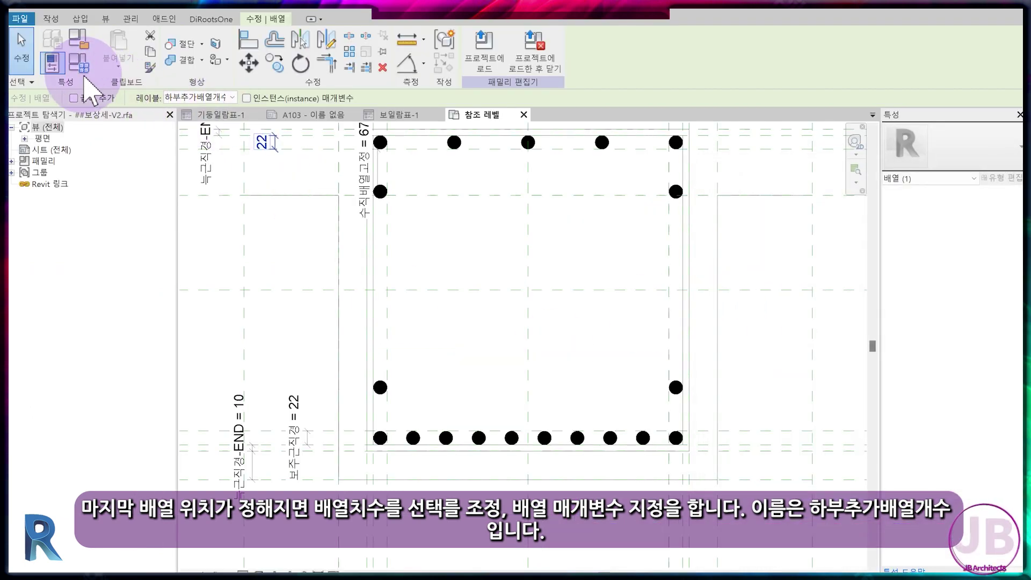
In Family Types set 하부수평배열개수 to 7 and 하부추가배열개수 to 3
click(79, 63)
click(344, 350)
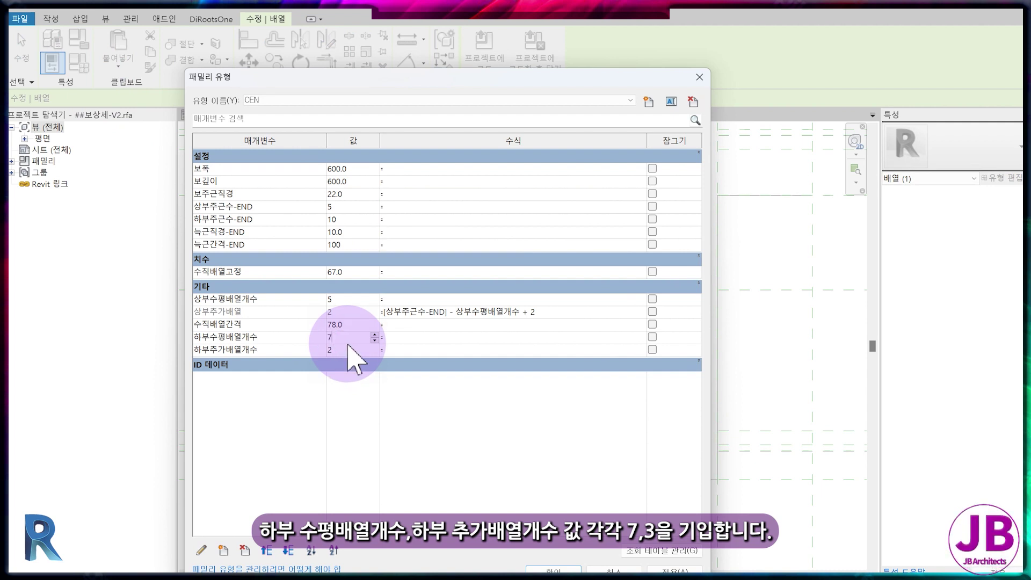
click(553, 568)
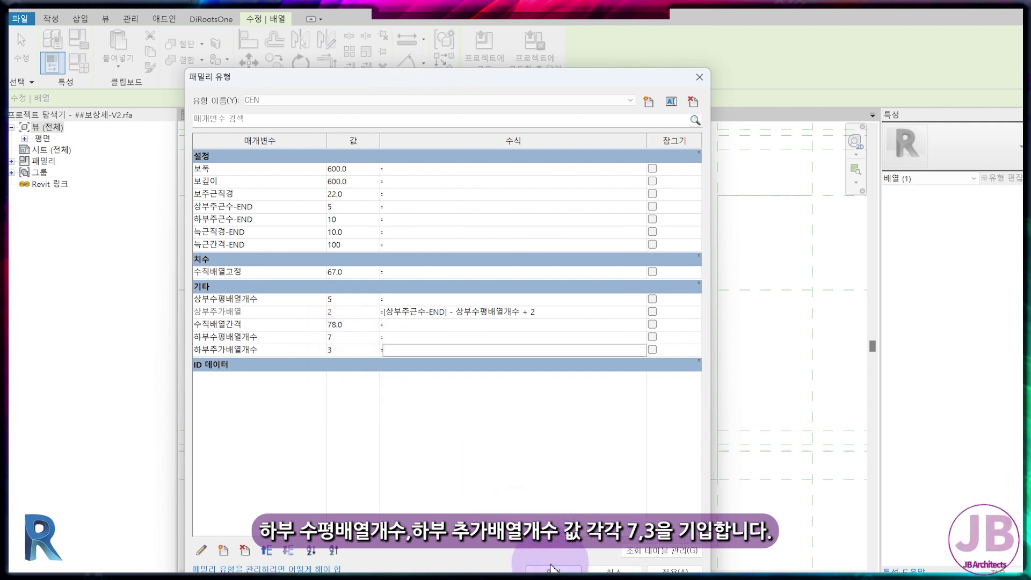
click(416, 382)
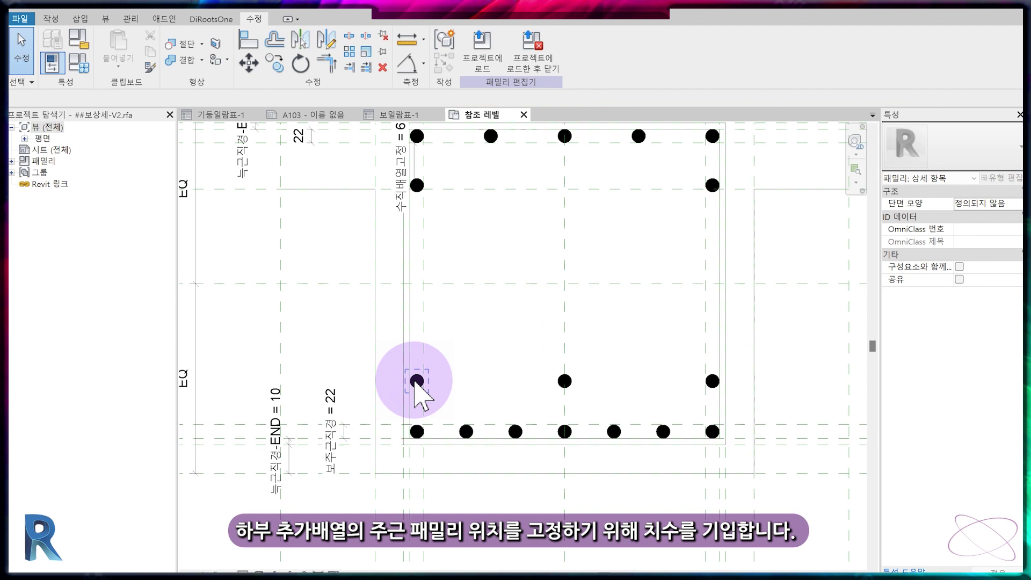
Dimension from the bottom reference line to the left and right extra bars (69 each)
scroll(414, 426, up, 2)
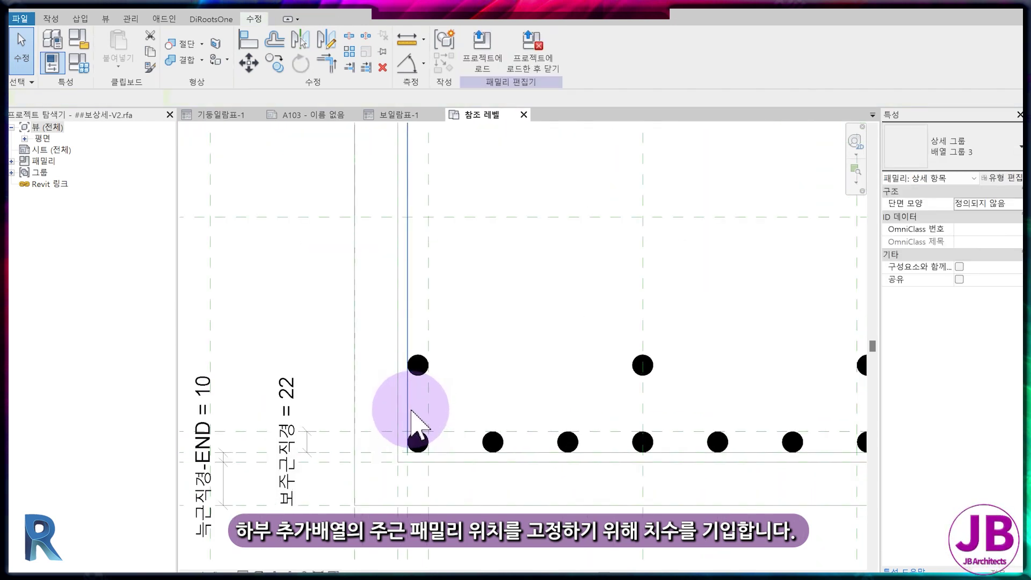
scroll(411, 410, up, 1)
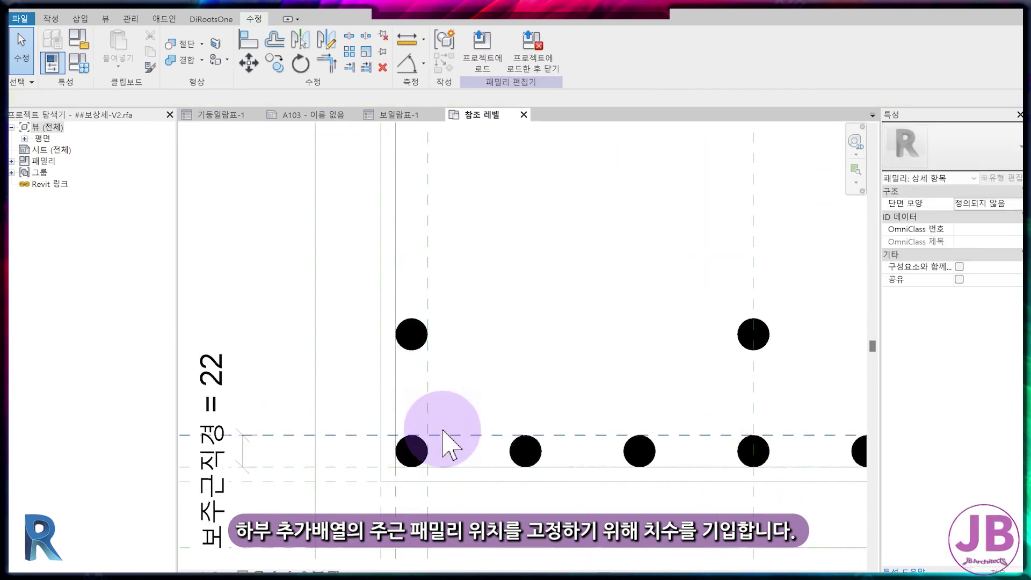
key(d)
key(i)
click(448, 433)
click(417, 334)
click(500, 322)
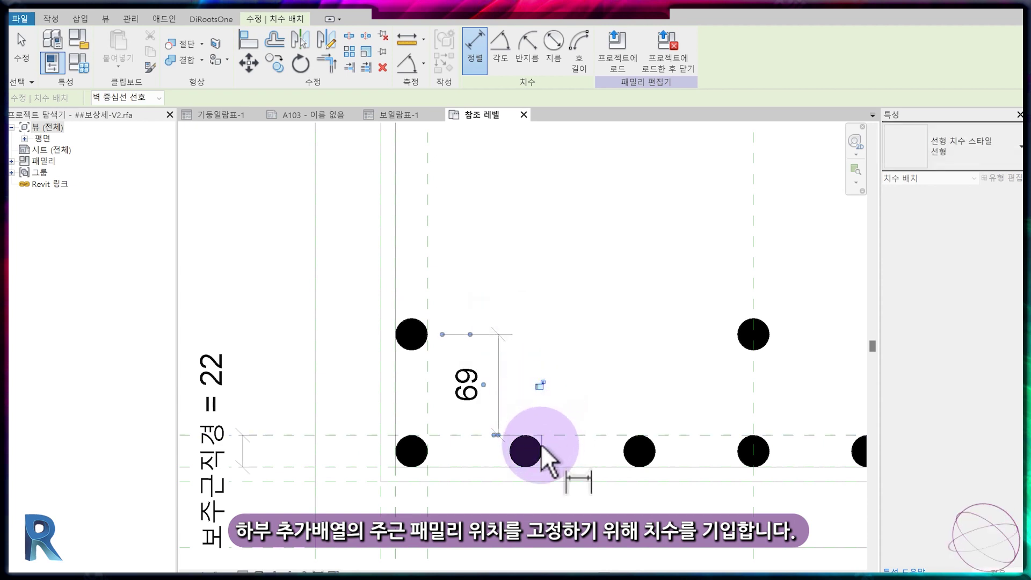
click(540, 443)
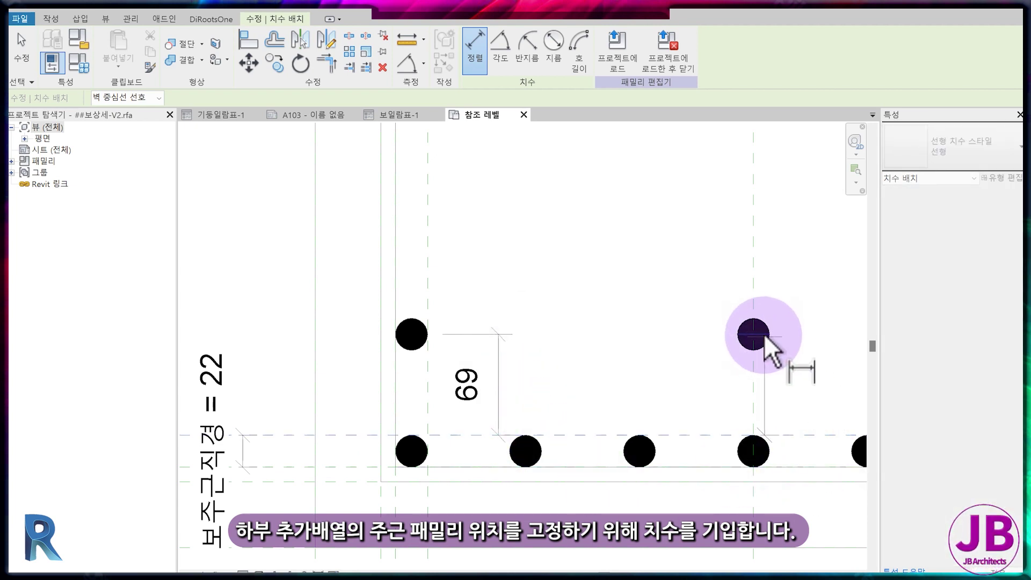
click(764, 334)
click(809, 341)
key(Escape)
key(Escape)
Label both vertical dimensions with 수직배열고정 so they hold at 67
click(810, 369)
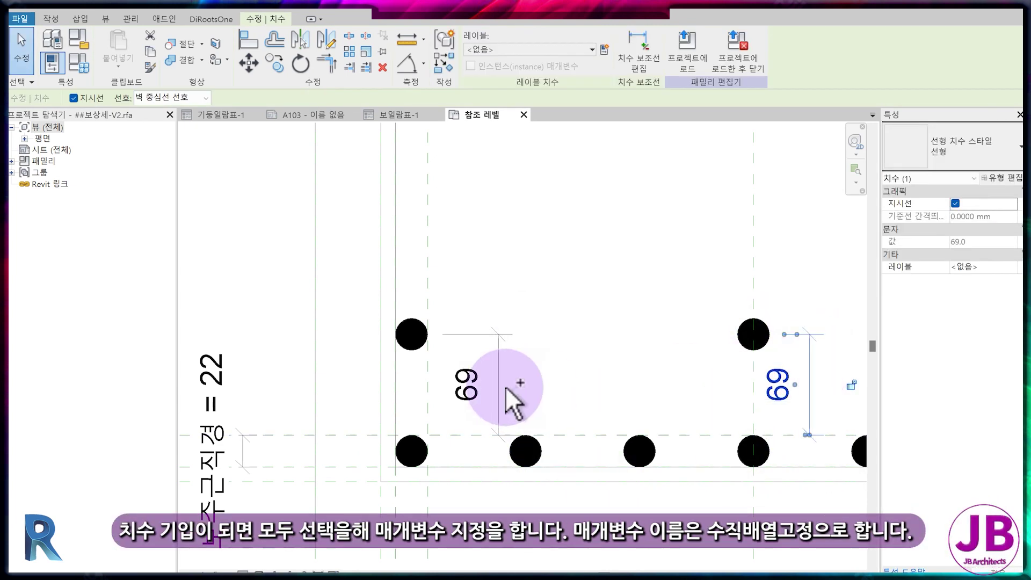
ctrl+click(495, 369)
click(529, 49)
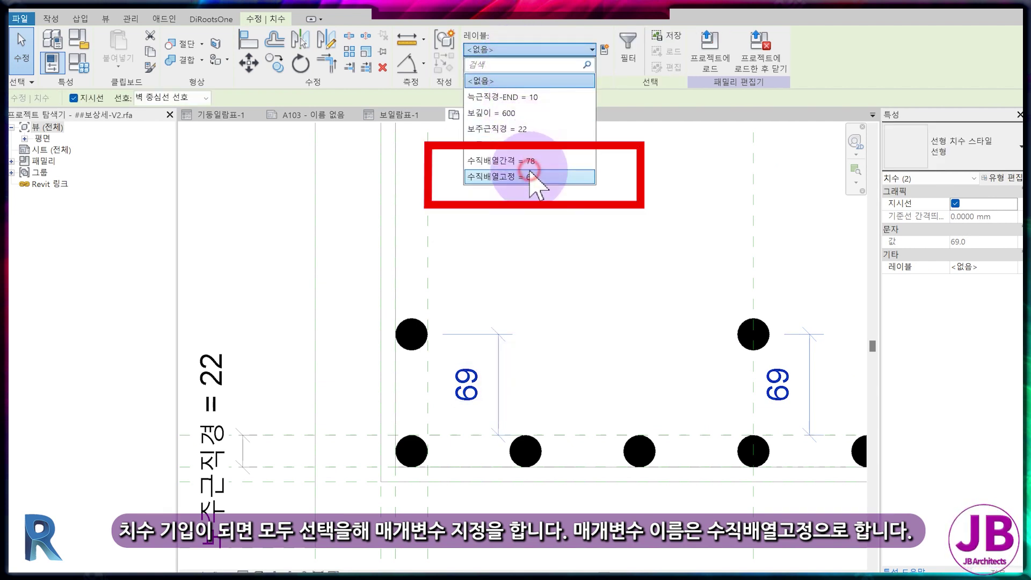
click(531, 176)
click(610, 322)
scroll(616, 363, down, 2)
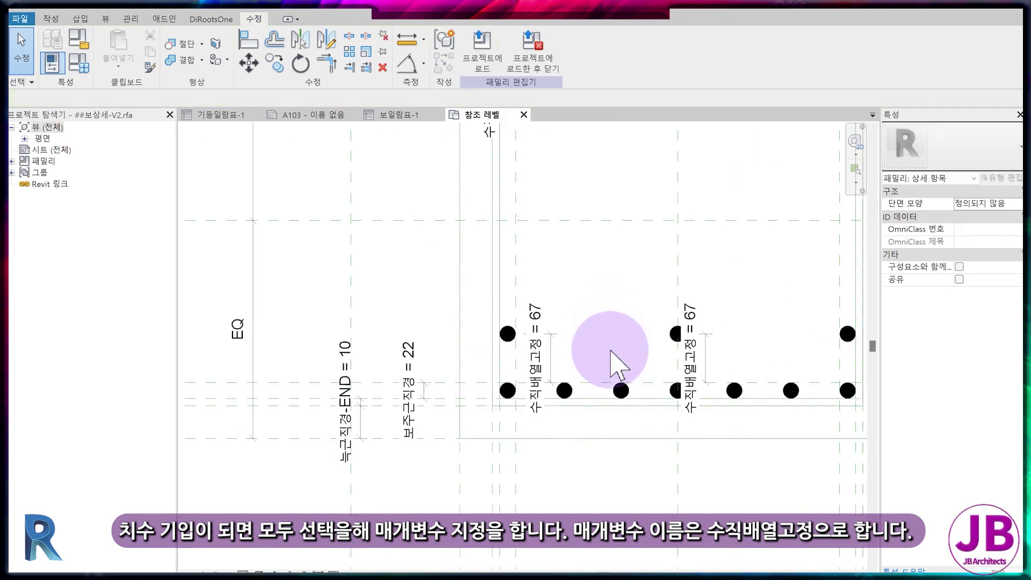
scroll(574, 429, down, 2)
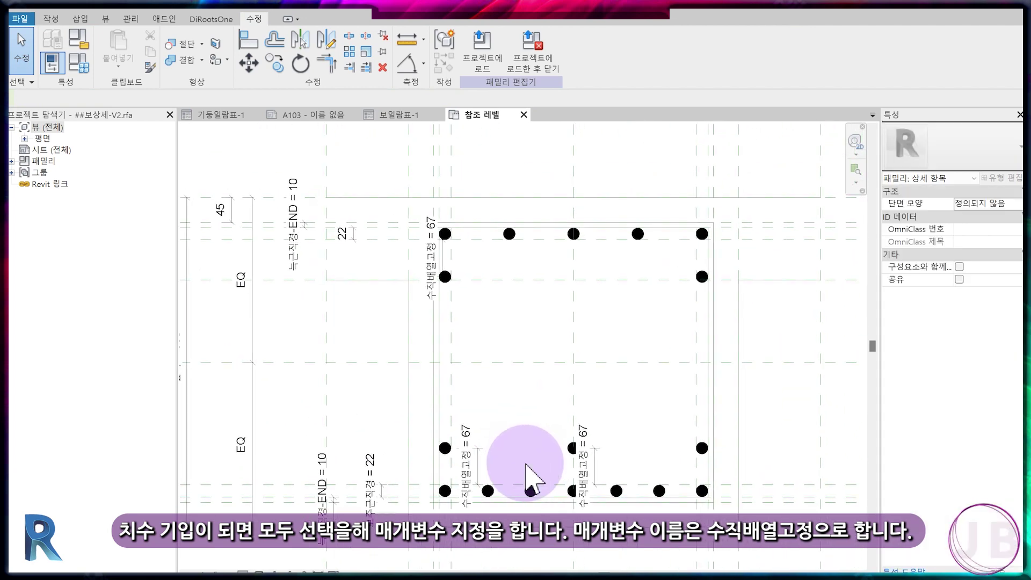
scroll(532, 480, down, 1)
Reuse the 상부추가배열 formula for 하부추가배열개수, swapping in 하부주근수-END minus 하부수평배열개수
click(79, 62)
drag(581, 75, 445, 64)
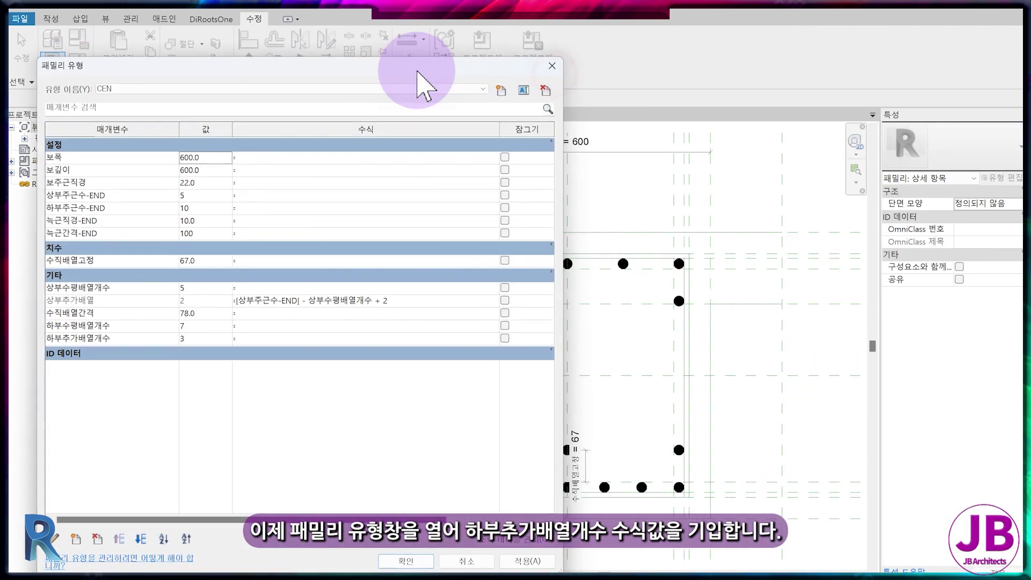
drag(564, 278, 419, 280)
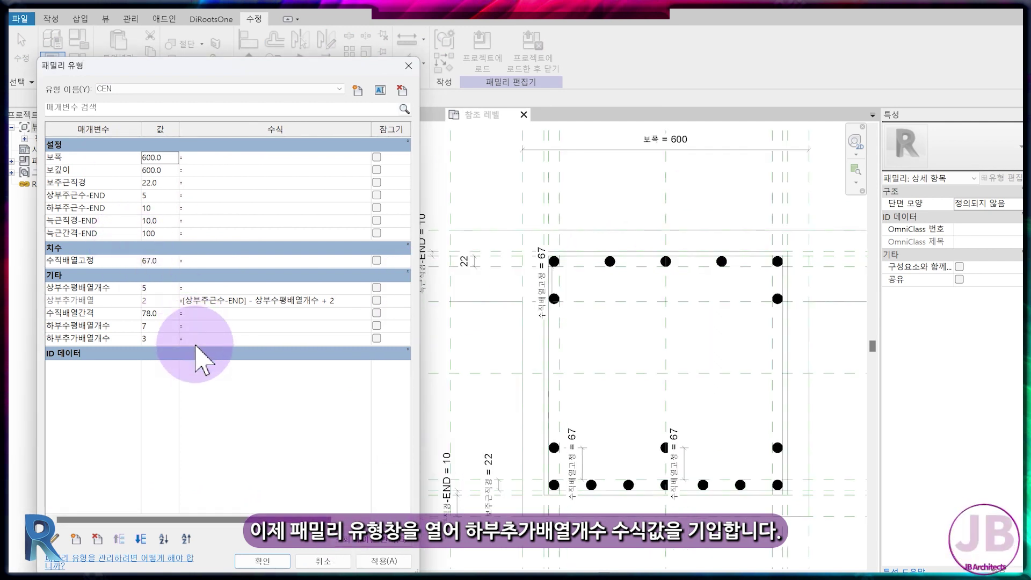
click(359, 302)
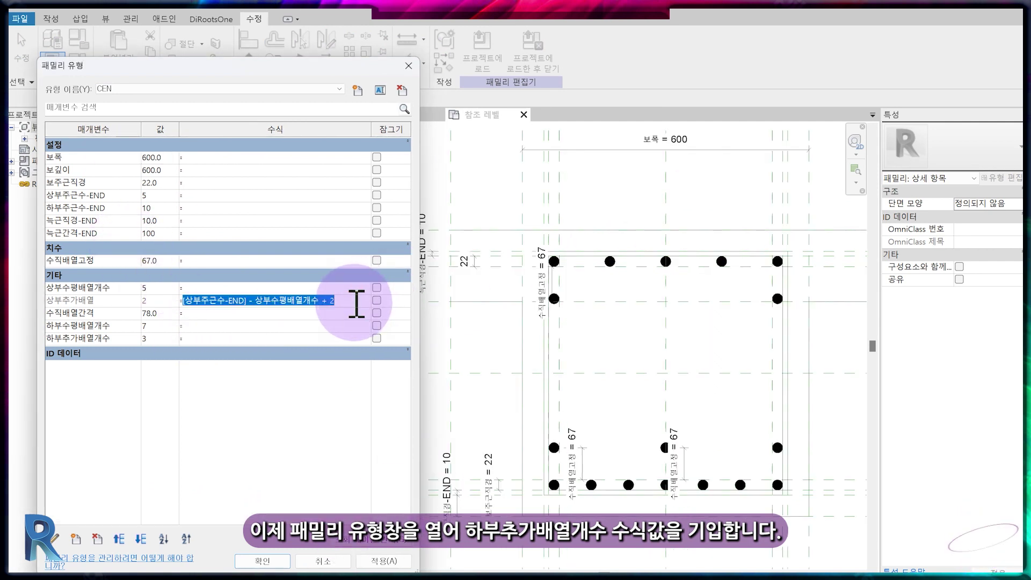
click(243, 338)
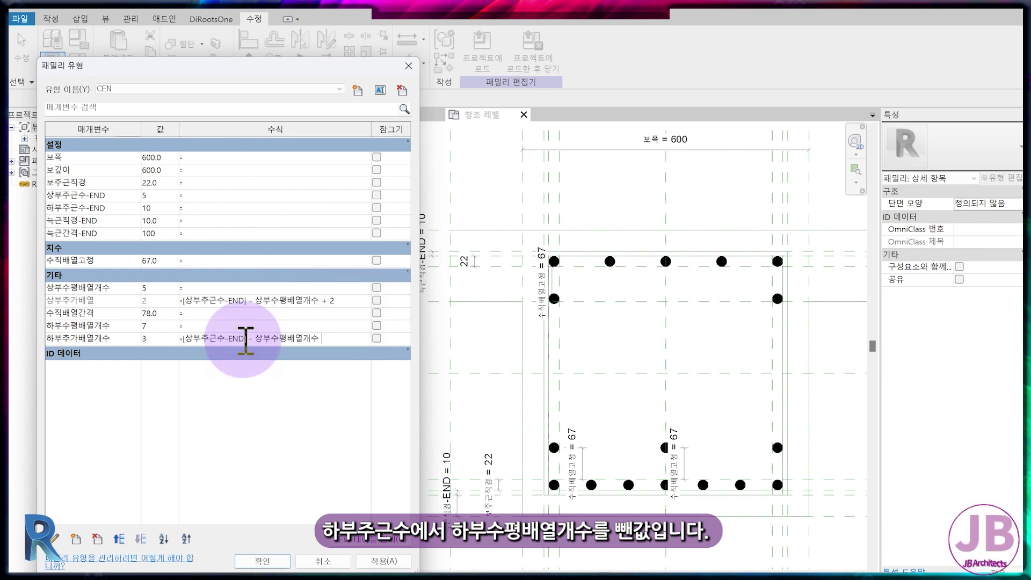
drag(184, 338, 200, 338)
text(ㅎ)
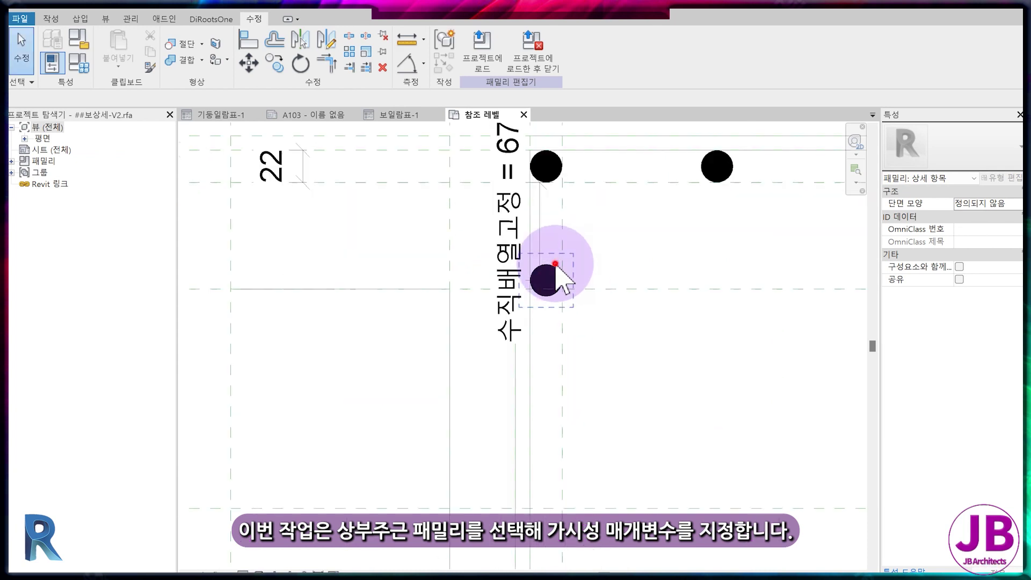
Edit the extra top-layer rebar group and select the bar inside it
click(556, 265)
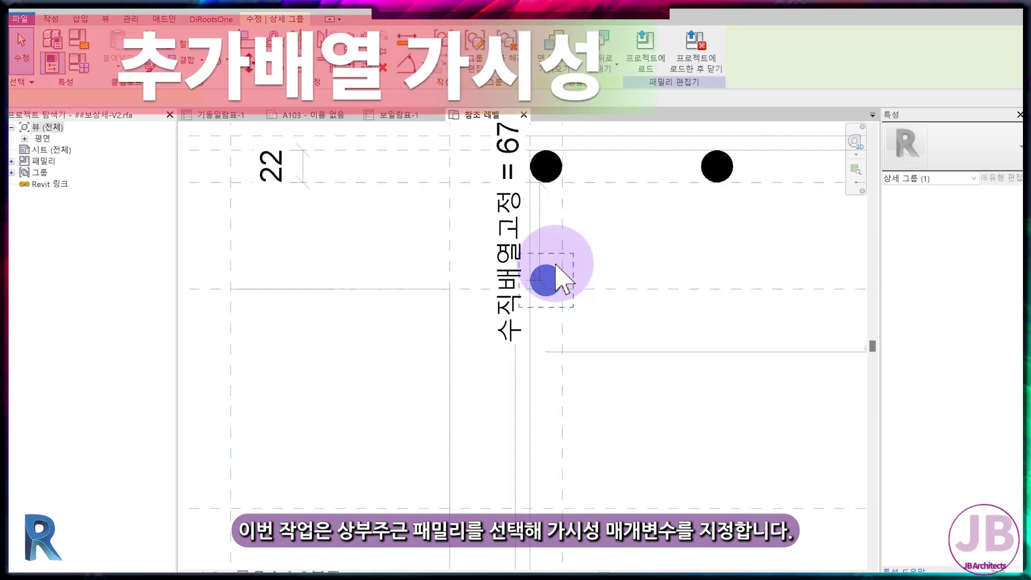
click(555, 264)
double_click(556, 264)
click(557, 269)
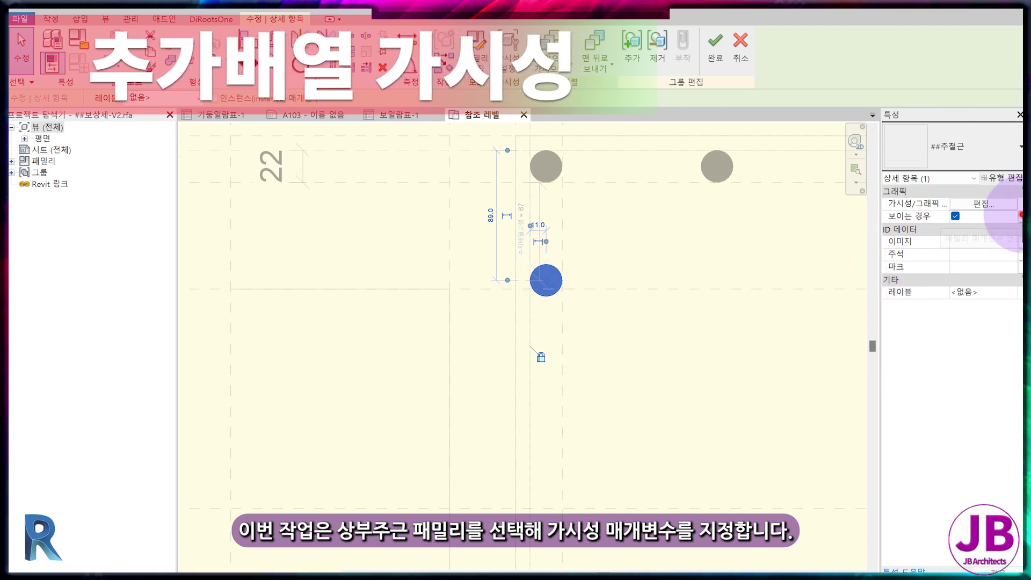
Tie the bar's visibility to a new Yes/No parameter 상부추가배열 and finish the group
click(1019, 216)
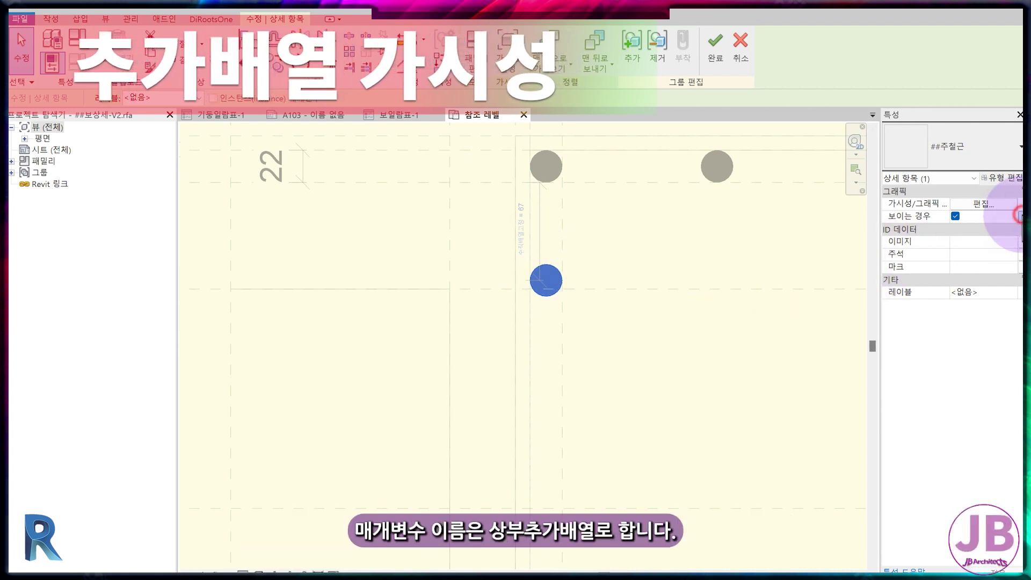
click(382, 408)
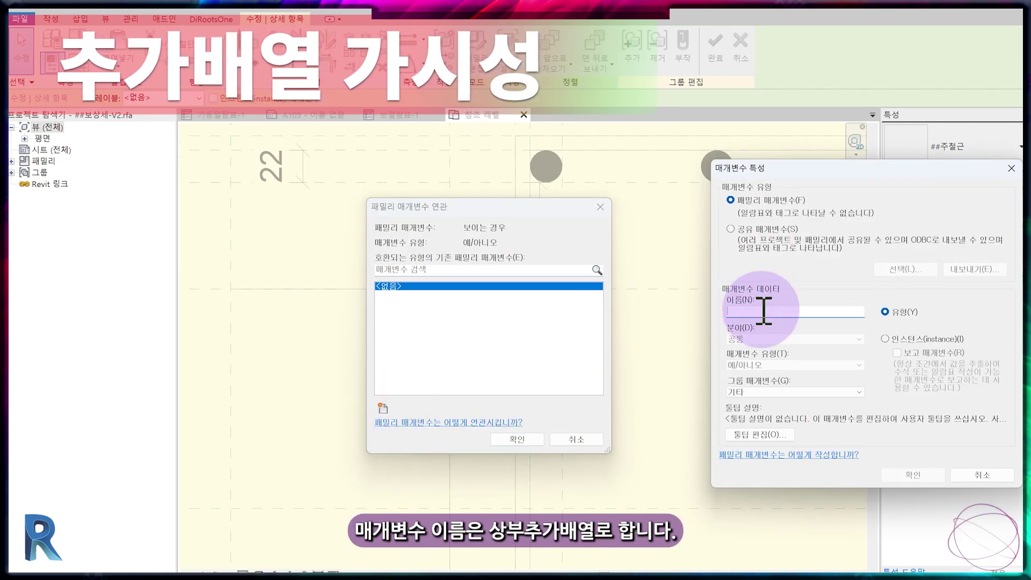
text(상부추가배열)
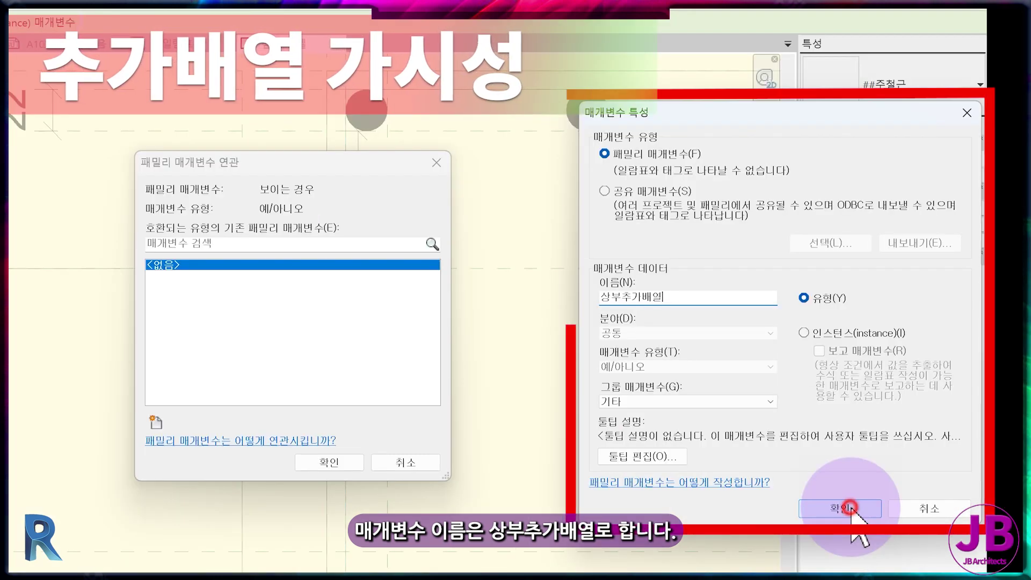
click(850, 508)
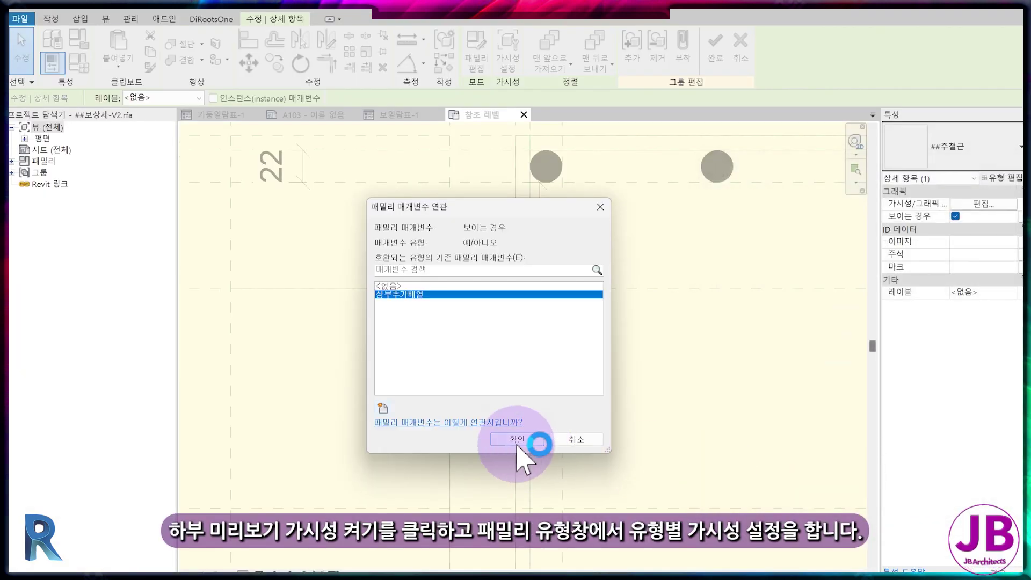
click(524, 446)
click(716, 53)
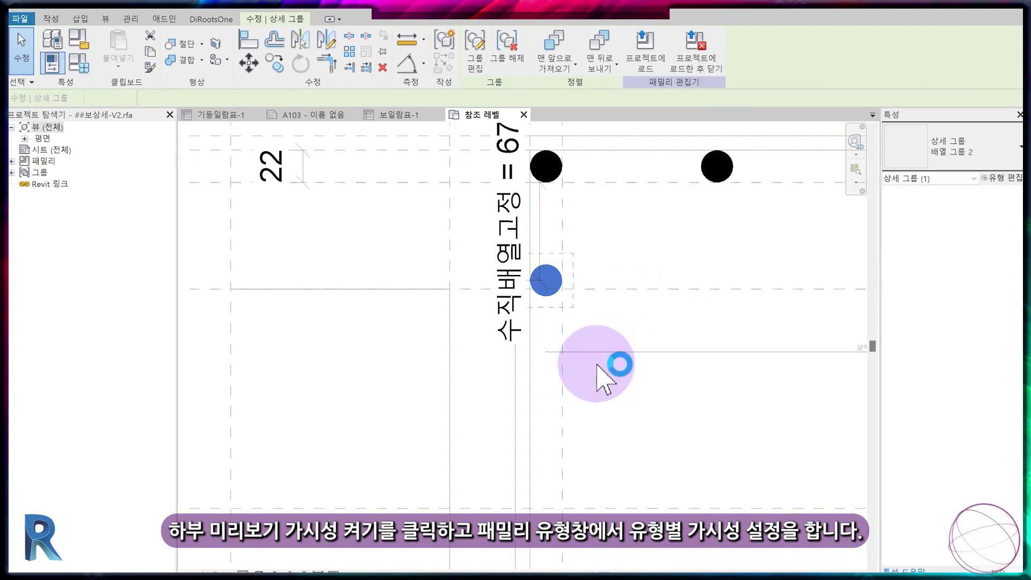
scroll(588, 397, down, 3)
middle_drag(589, 393, 490, 375)
scroll(460, 375, down, 2)
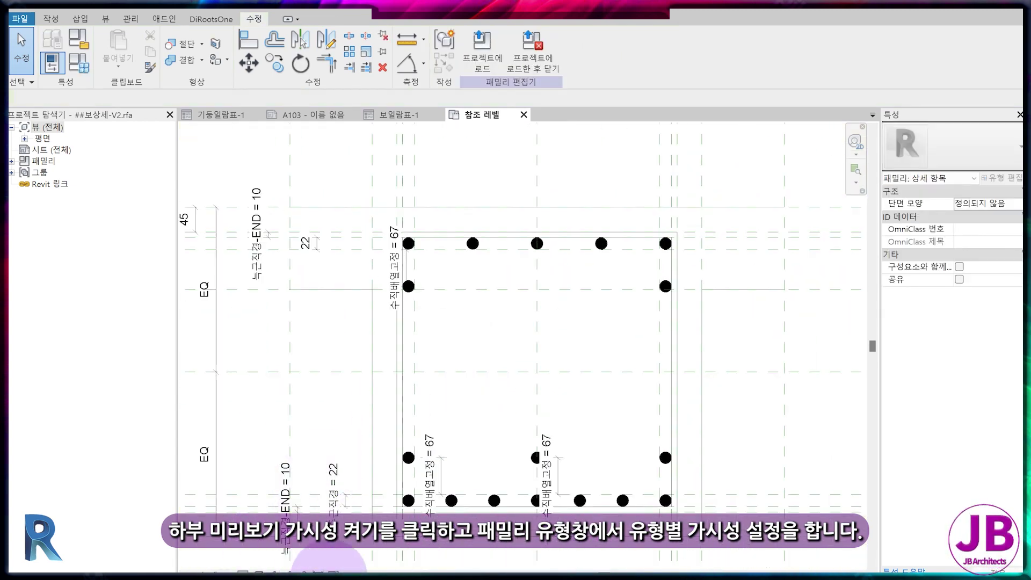
Turn off 상부추가배열 for the CEN type and apply to preview the section
click(349, 561)
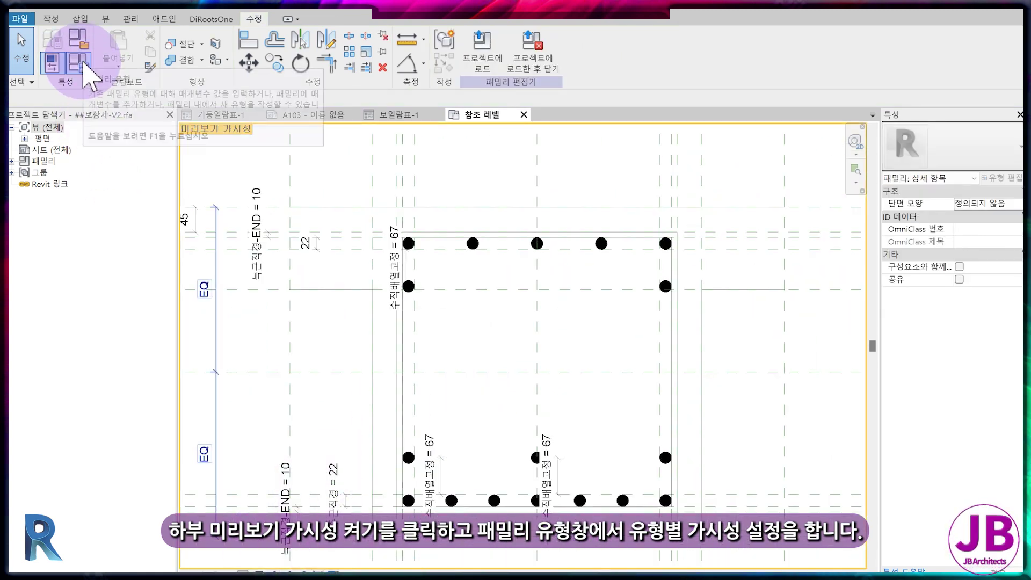
click(79, 62)
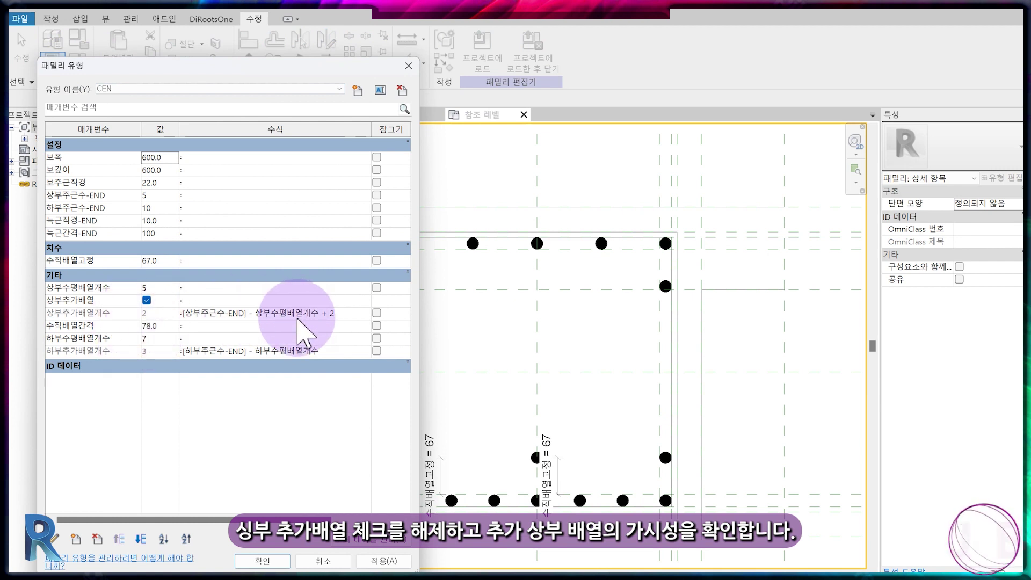
click(146, 300)
click(384, 561)
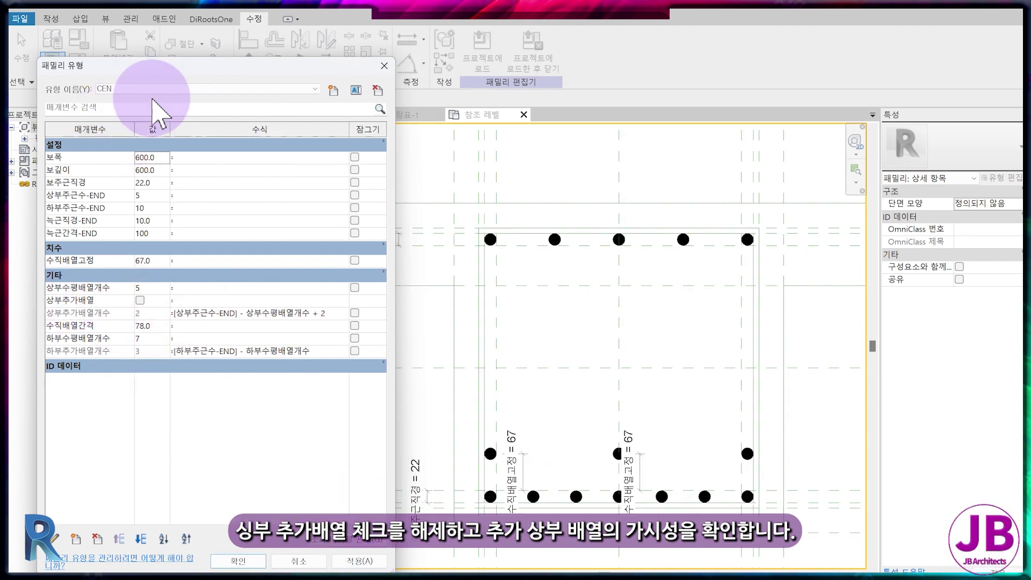
Turn off 상부추가배열 for END and append + 2 to the 하부추가배열개수 formula
click(150, 88)
click(151, 102)
click(139, 301)
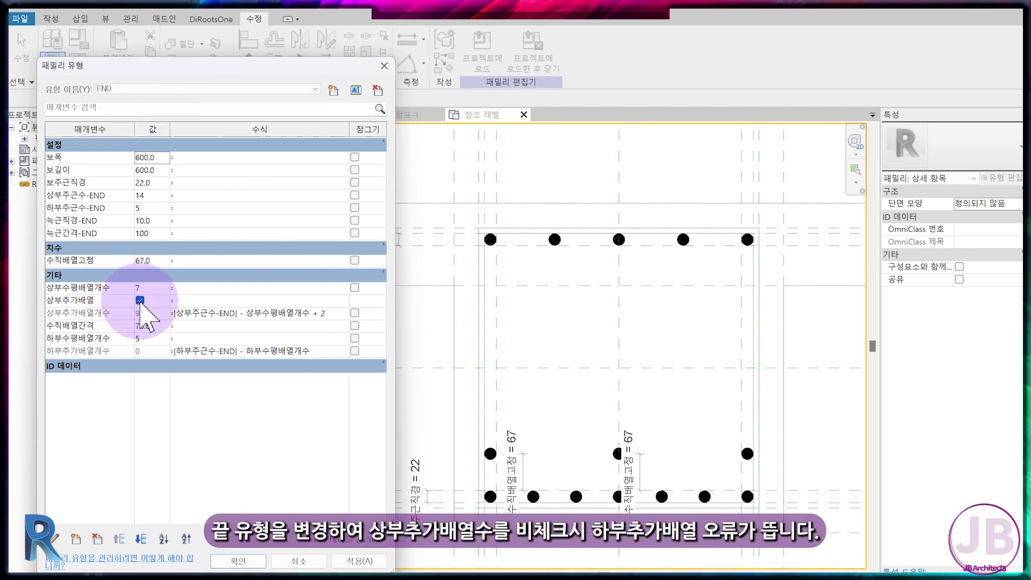
click(341, 560)
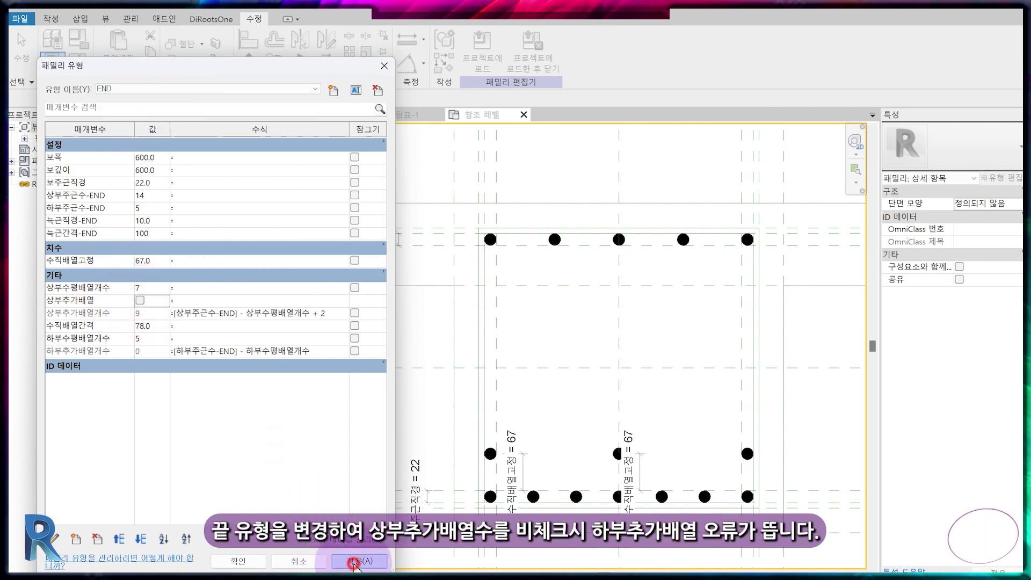
click(345, 363)
text(+2)
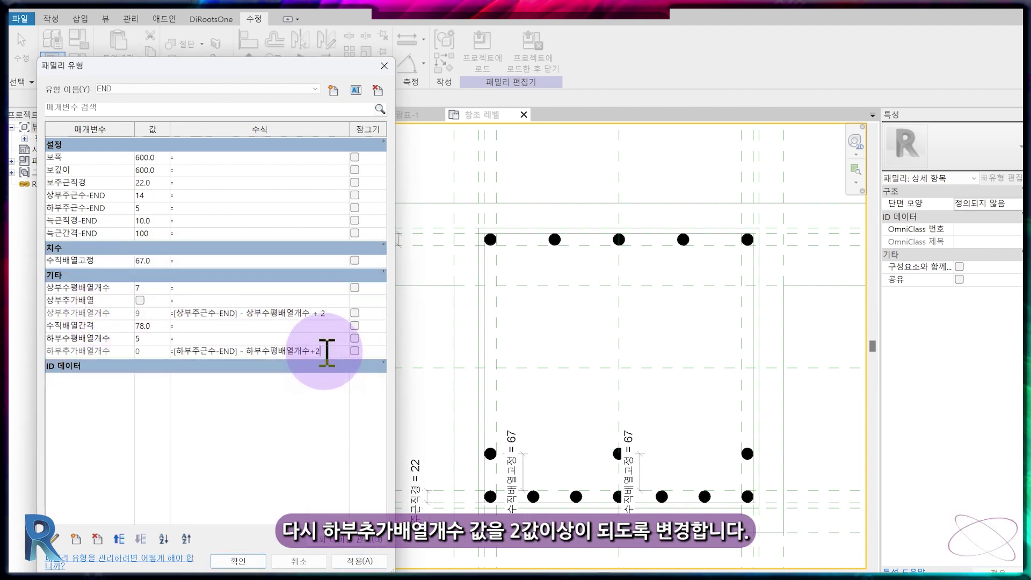
click(360, 560)
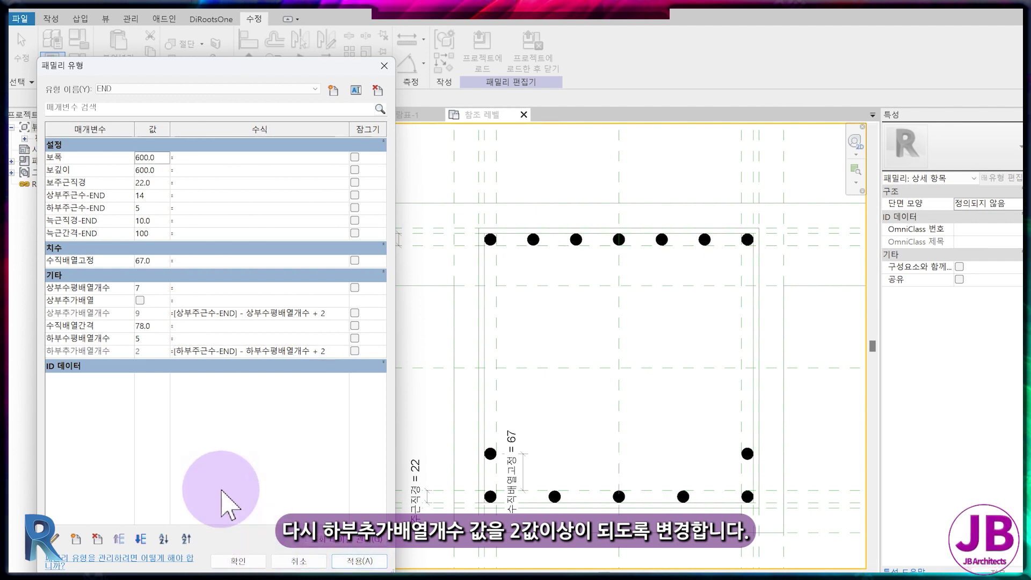
click(263, 561)
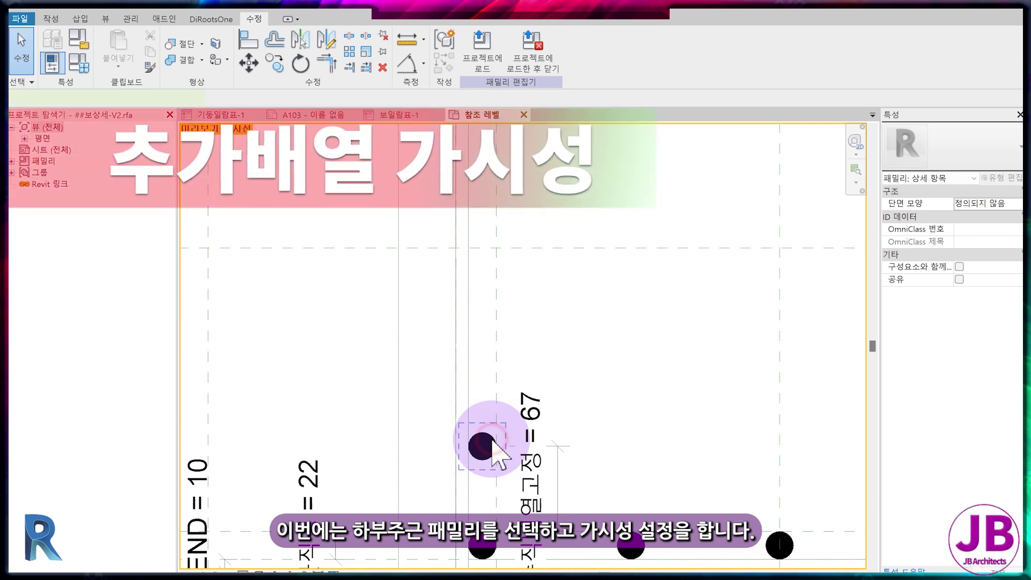
Edit the bottom rebar group and select the extra bottom bar inside it
click(491, 440)
double_click(491, 440)
click(483, 443)
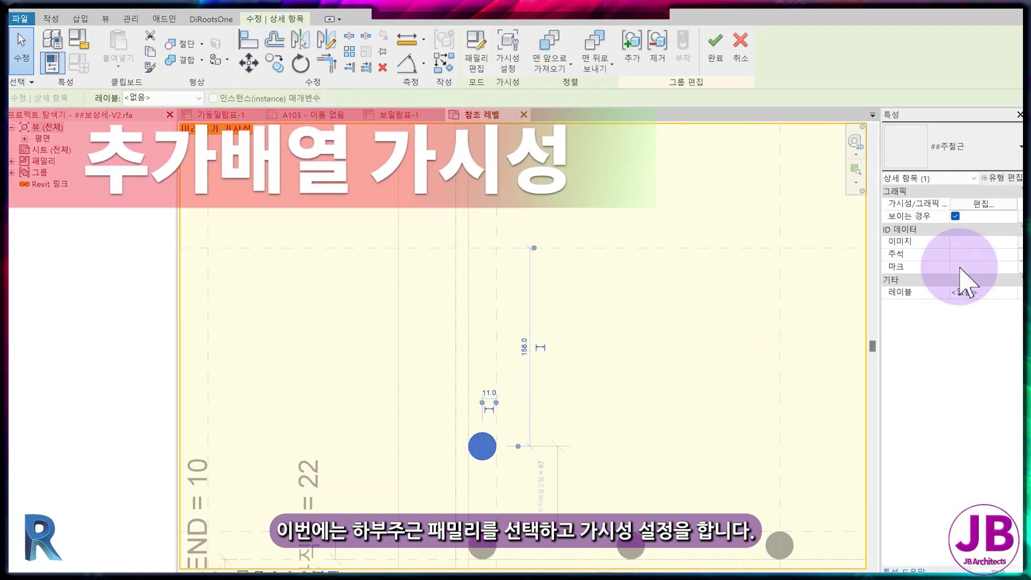
Tie the bar's visibility to a new Yes/No parameter 하부추가배열 and finish the group
click(1019, 216)
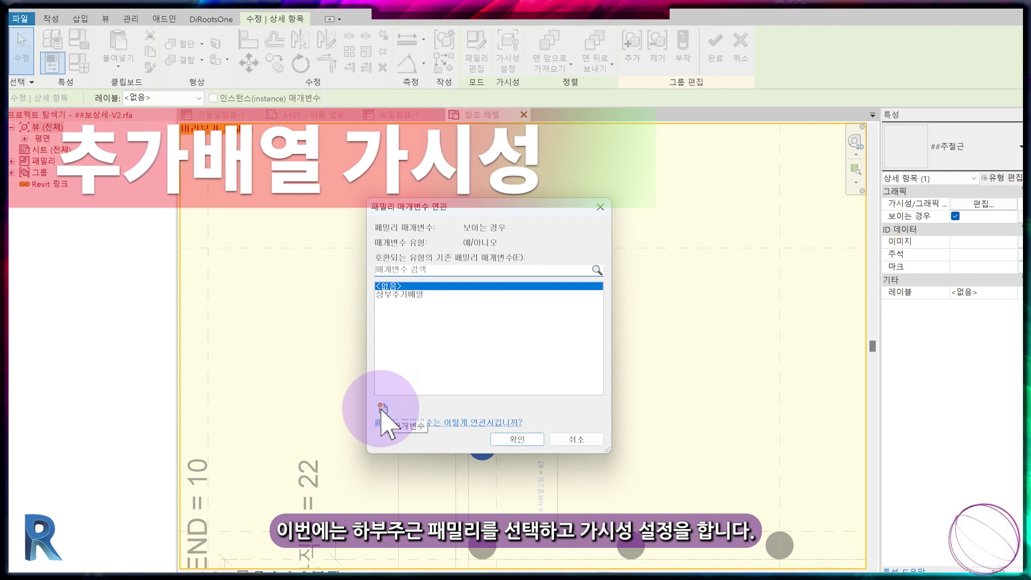
click(382, 408)
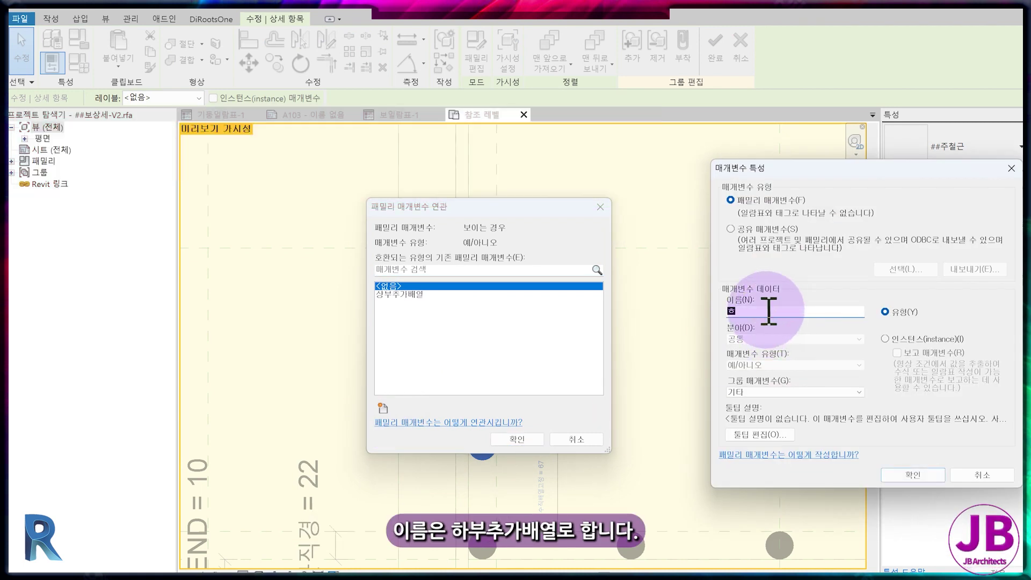
text(하부추가배여)
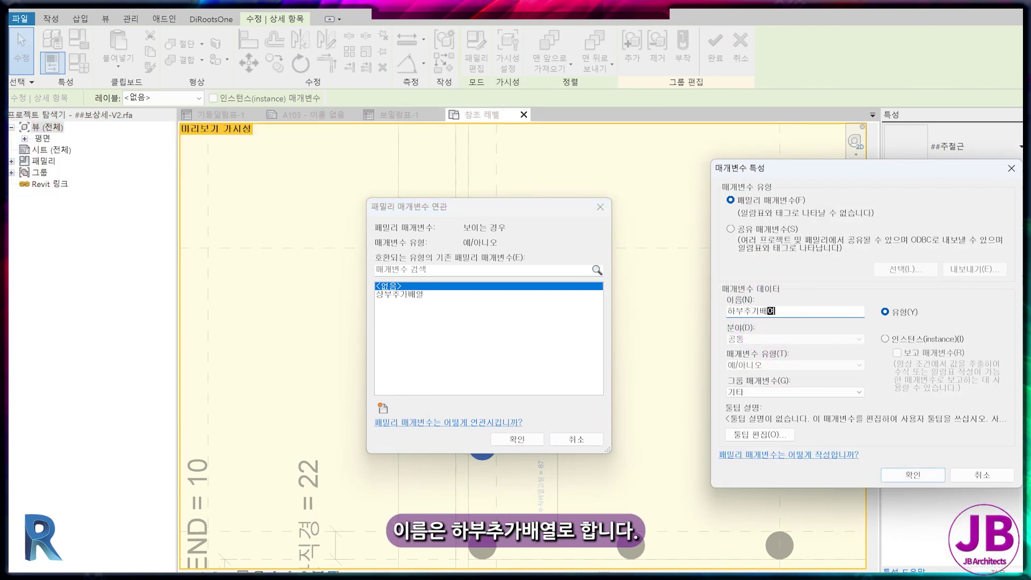
text(ㄹ)
click(769, 311)
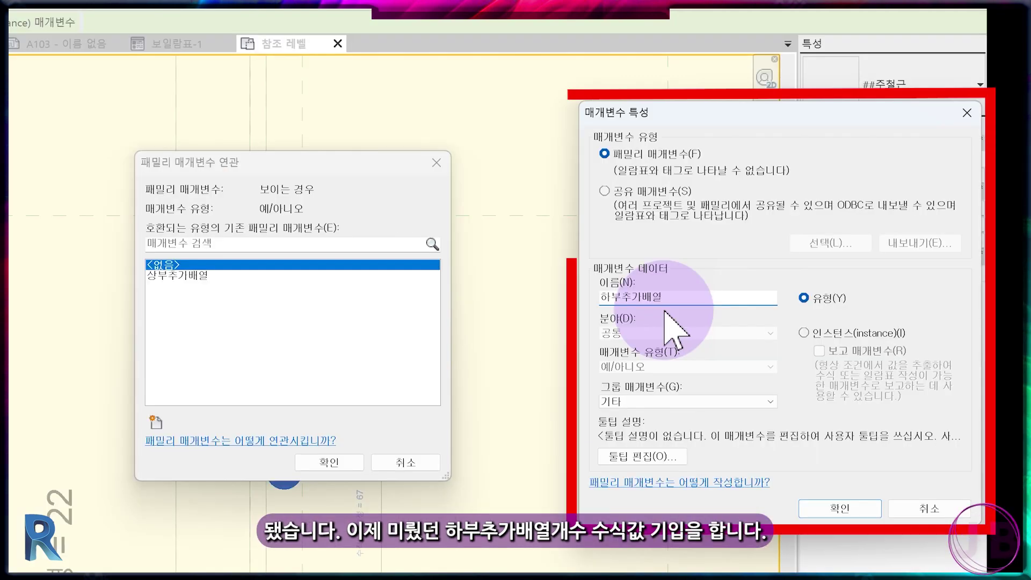
key(Return)
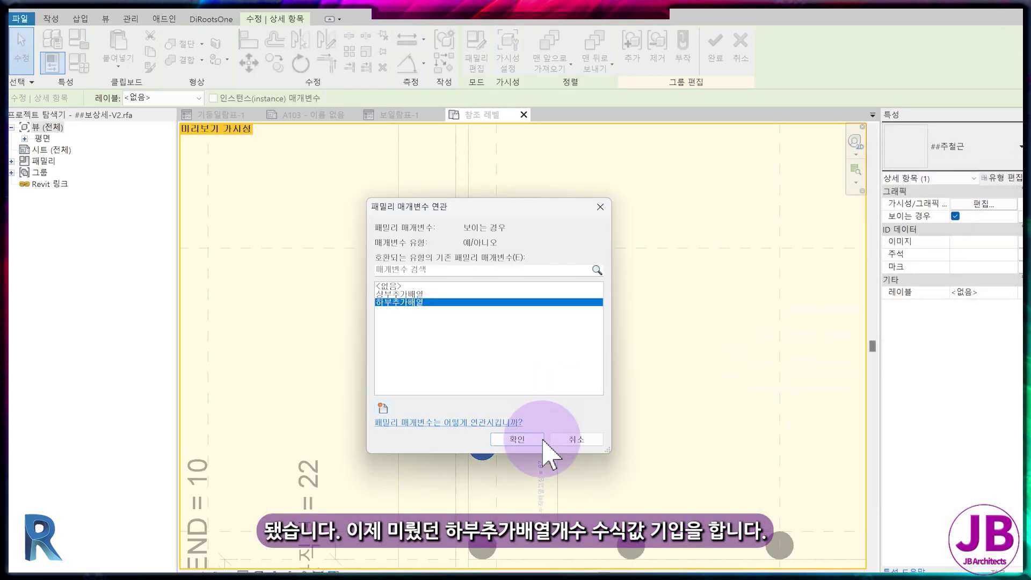
click(520, 465)
click(715, 49)
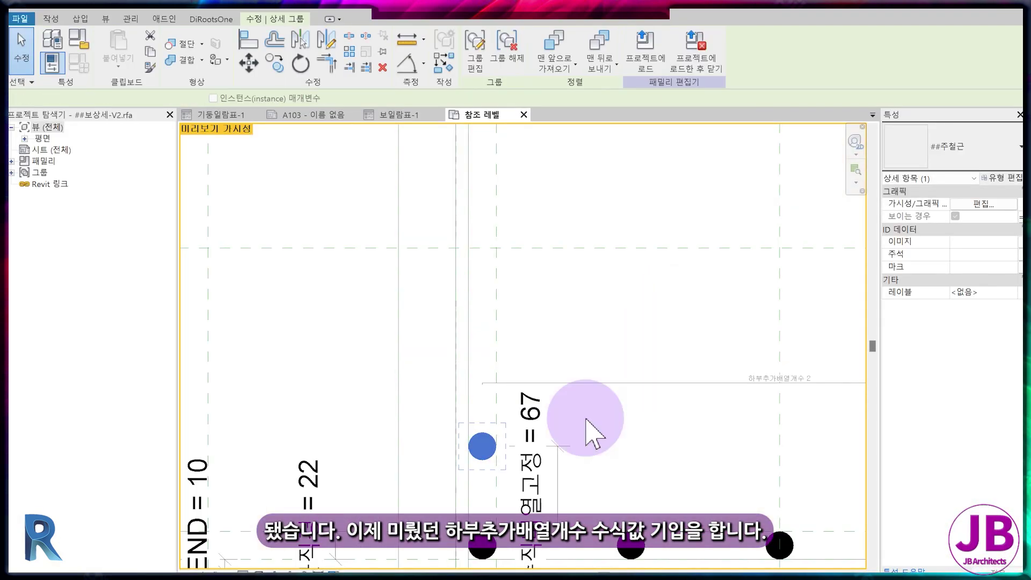
scroll(595, 430, down, 3)
middle_drag(617, 414, 548, 400)
click(552, 409)
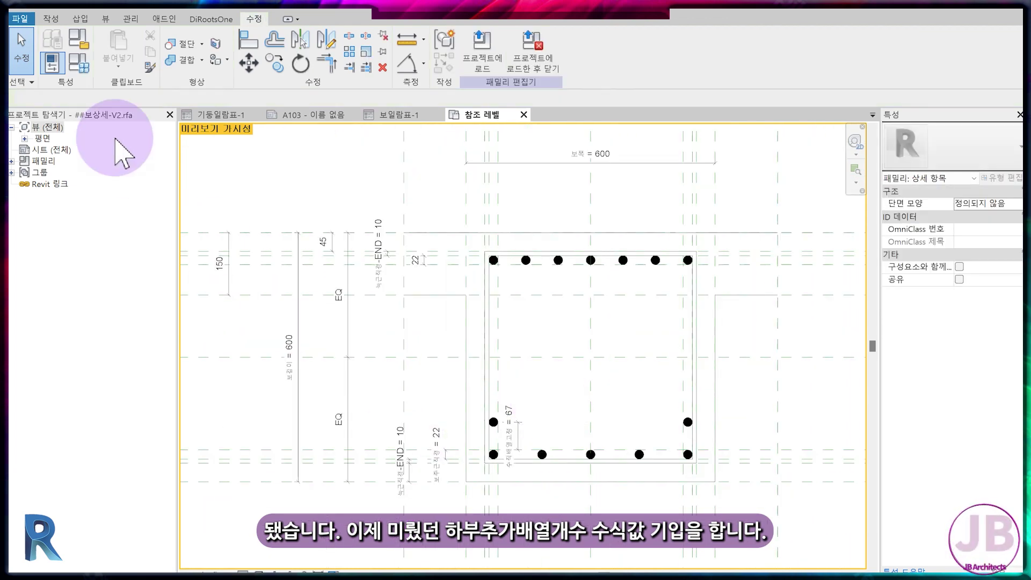
click(79, 63)
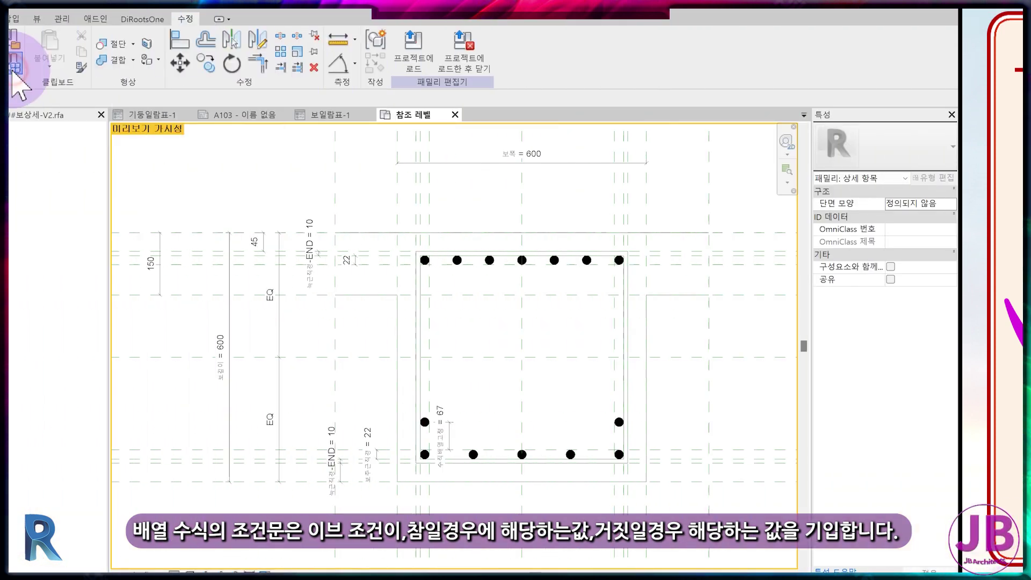
Set 하부추가배열개수 to if(하부추가배열, [하부주근수-END] - 하부수평배열개수, 2)
click(80, 68)
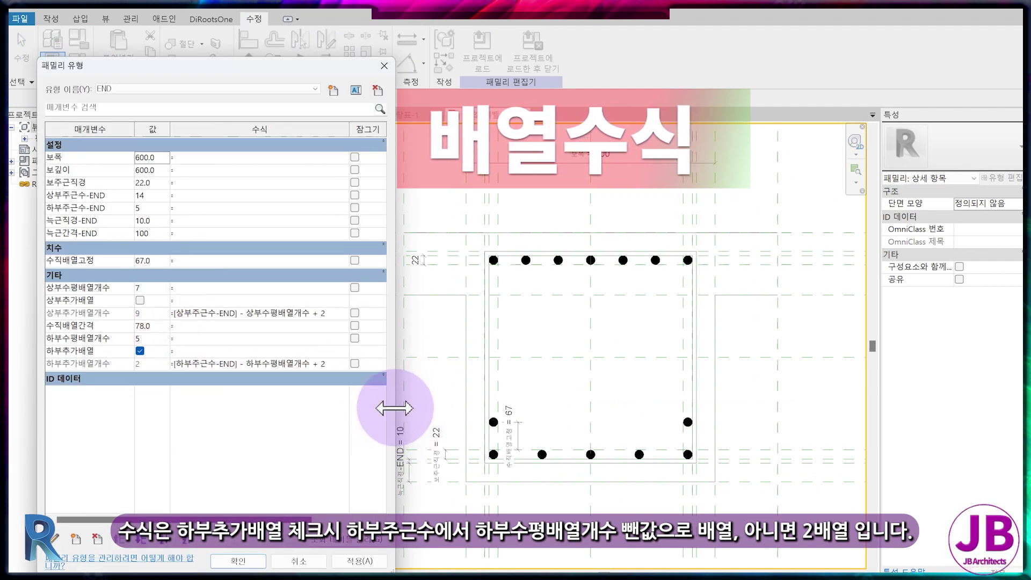
drag(394, 438, 595, 430)
click(344, 367)
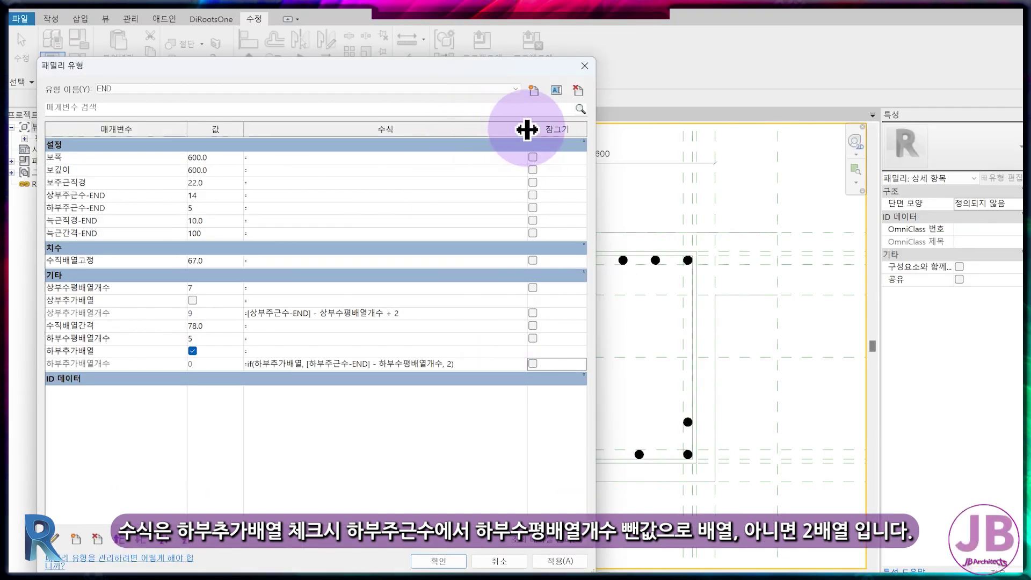
drag(526, 129, 471, 132)
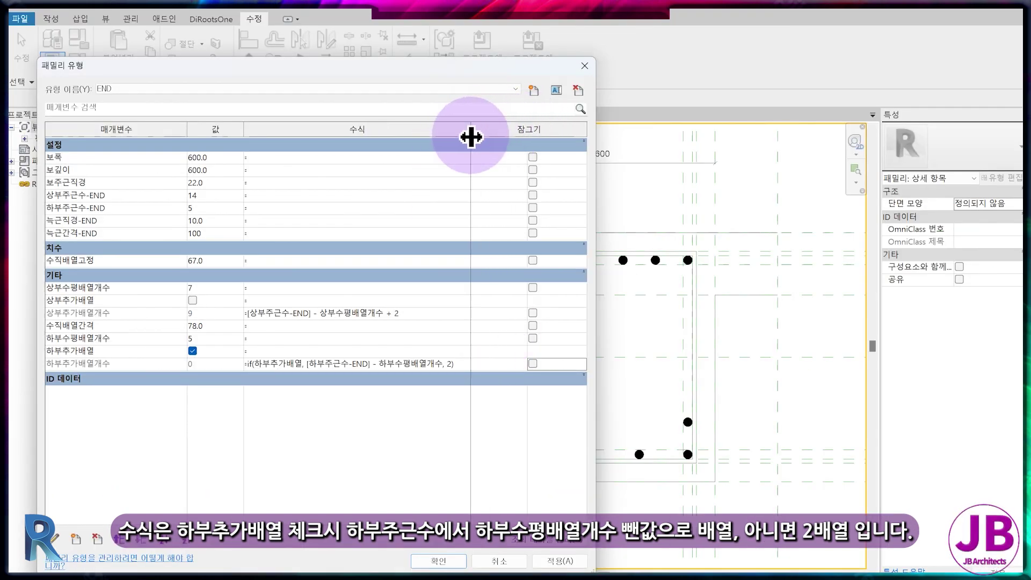
click(556, 562)
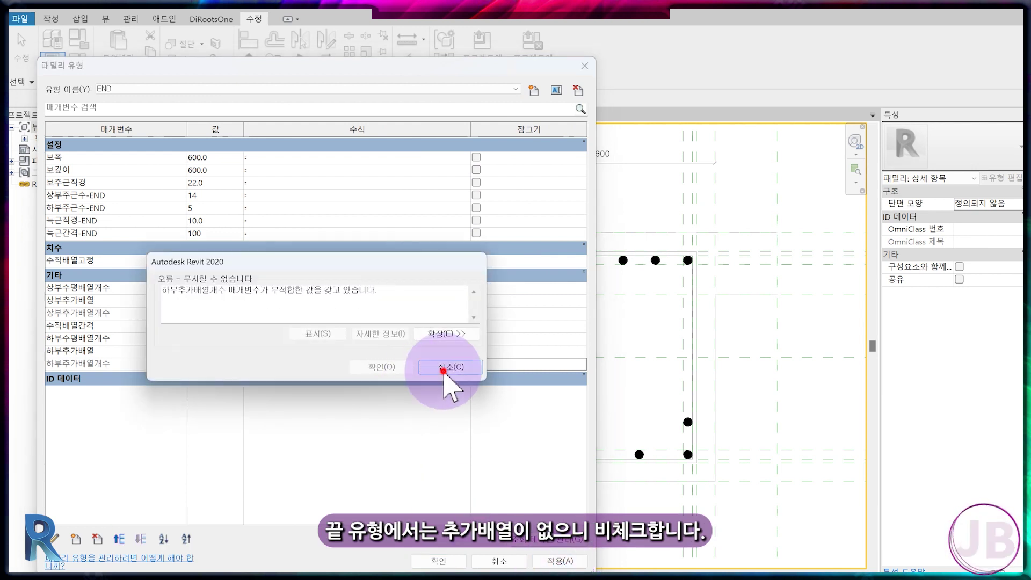
click(447, 366)
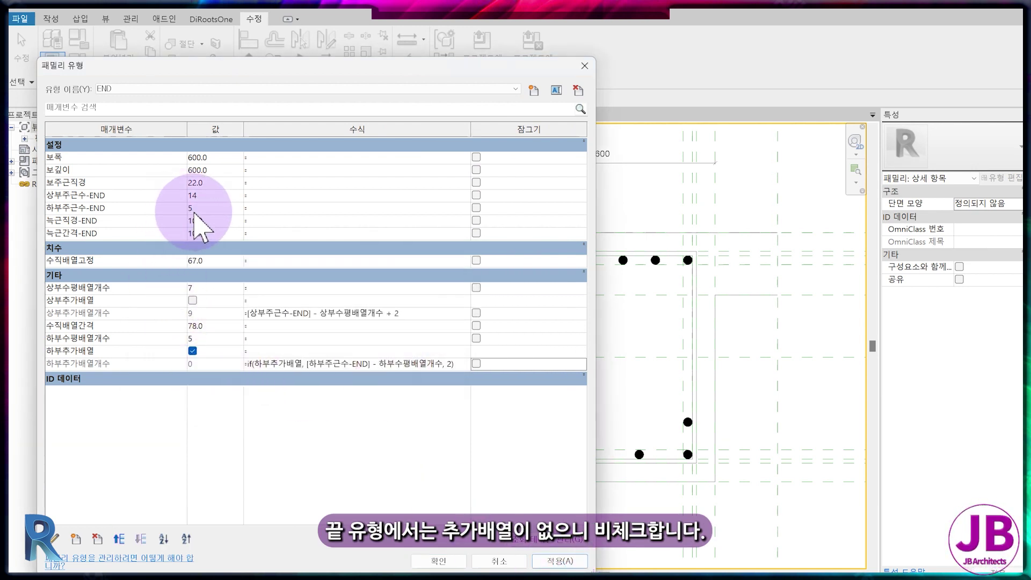
Turn off 하부추가배열 for END, apply, and switch to the CEN type
click(192, 351)
click(543, 561)
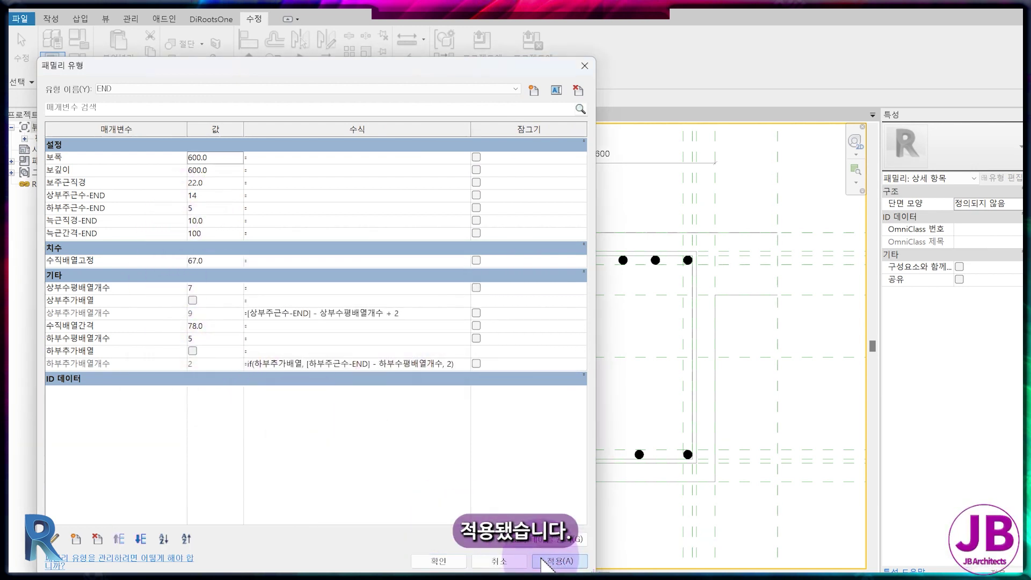
drag(594, 184, 433, 203)
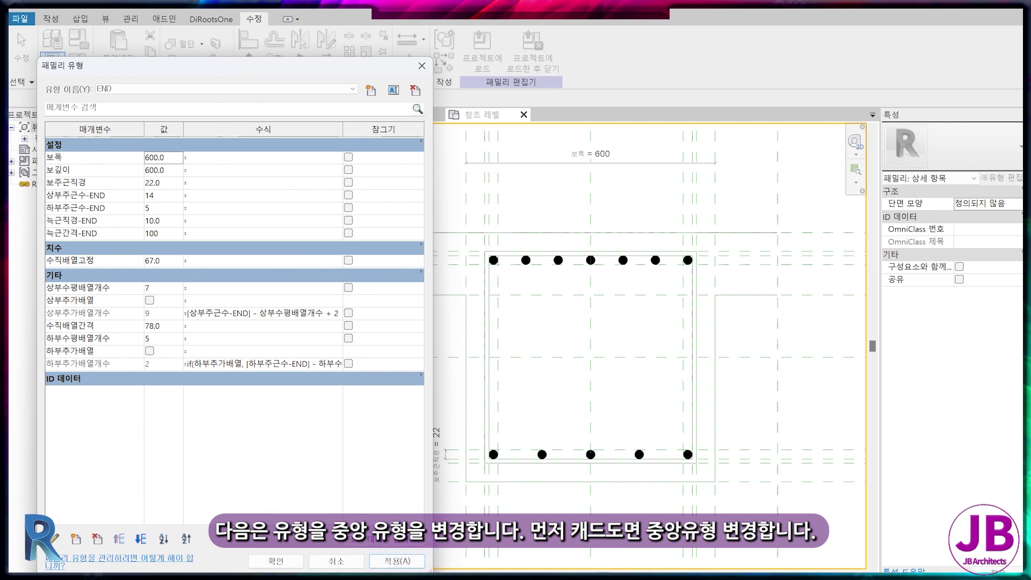
click(409, 521)
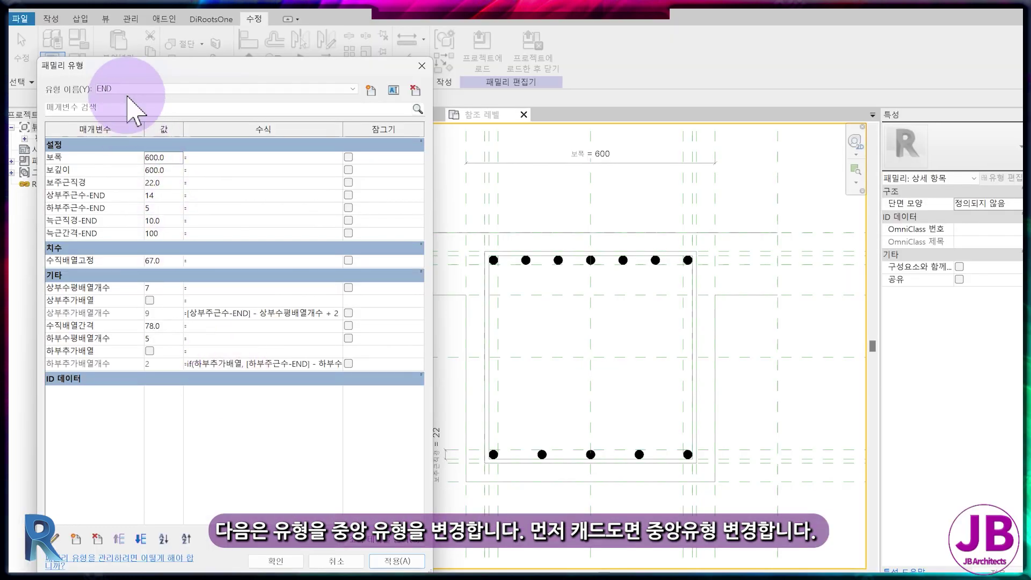
click(129, 91)
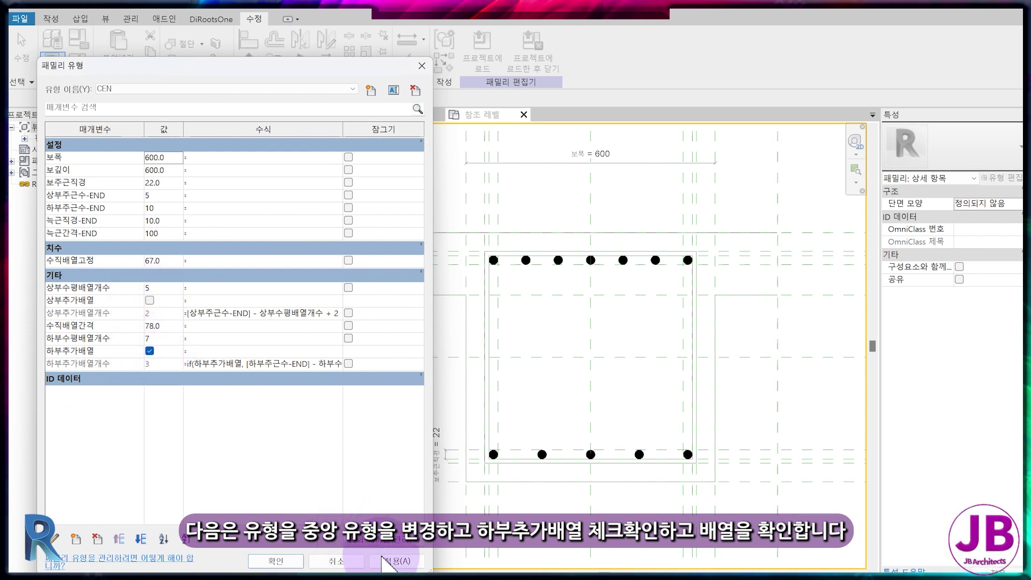
Apply CEN with the extra bottom rebar on, then switch to the END type
click(398, 560)
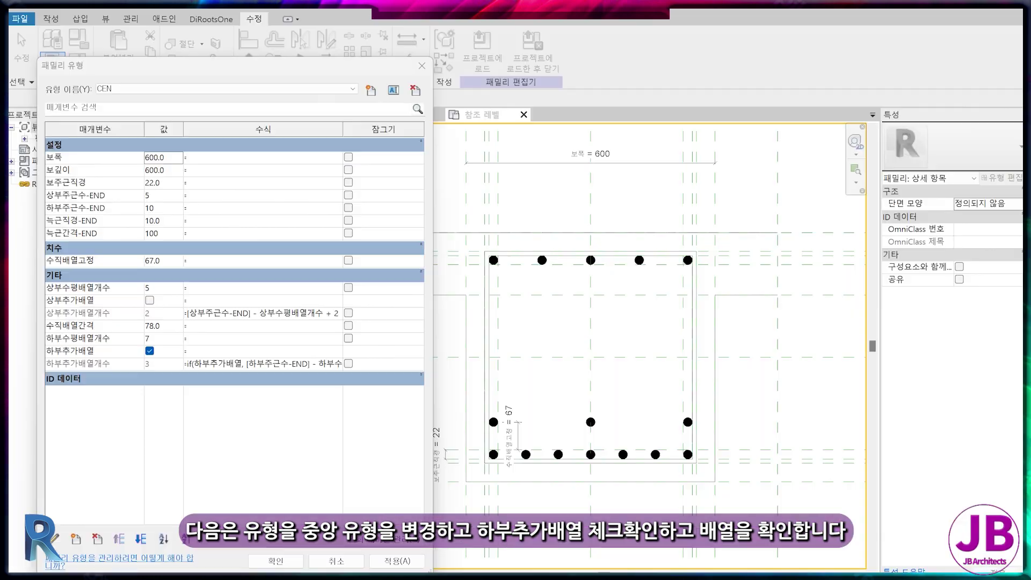
click(148, 298)
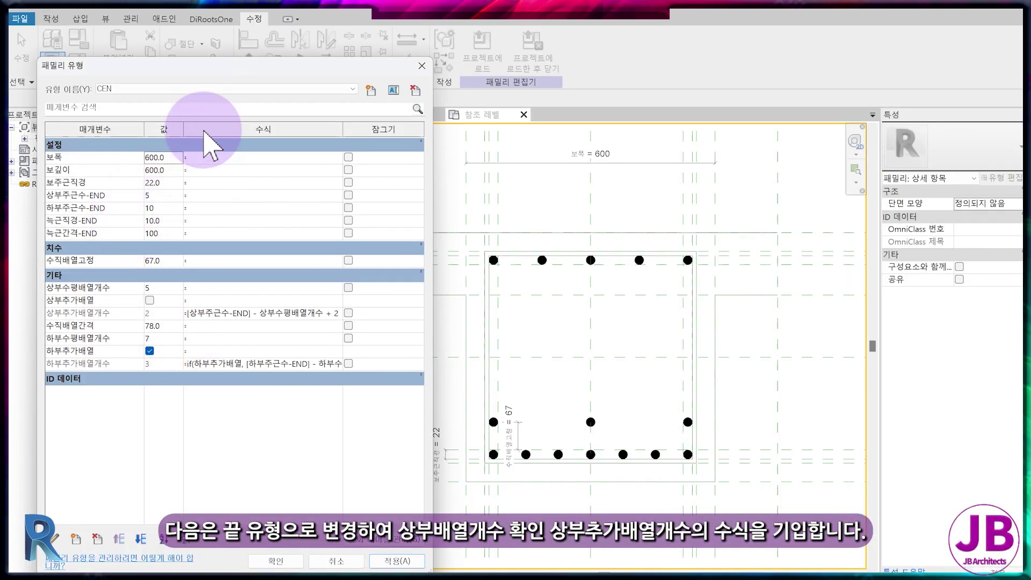
click(198, 89)
click(206, 97)
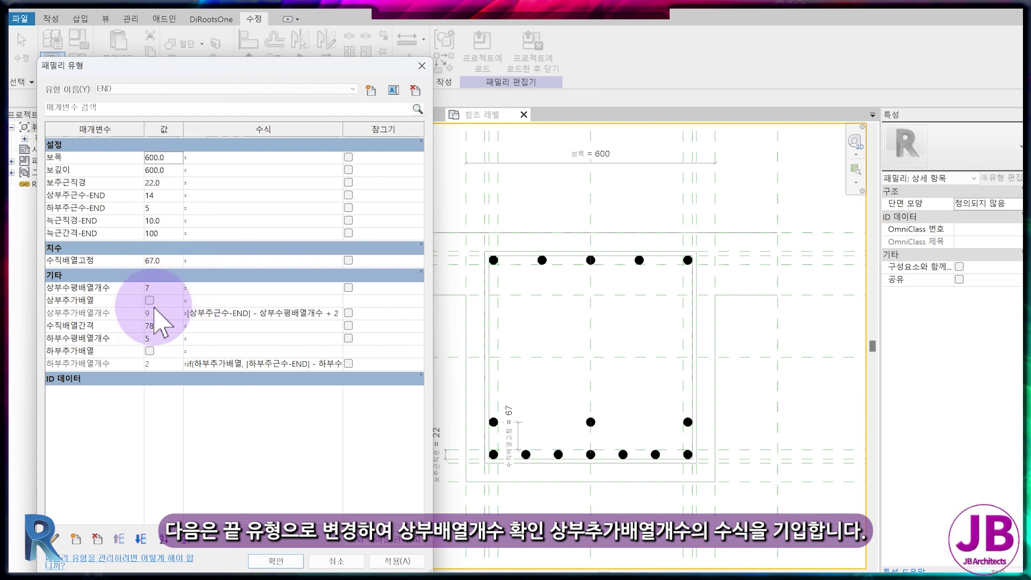
Enable 상부추가배열 for END, adding a second top row of 7 bars
drag(433, 177, 558, 177)
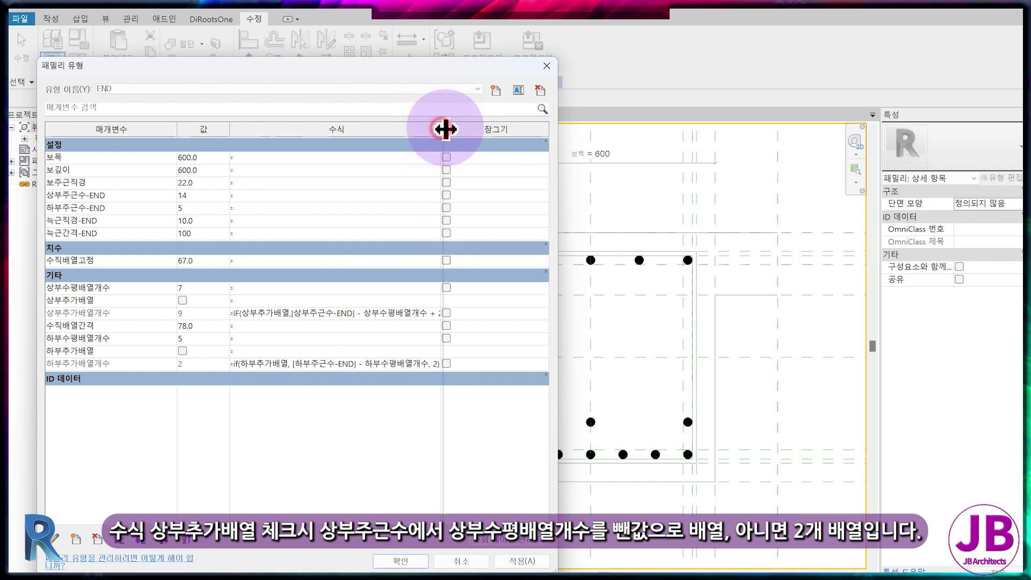
drag(445, 129, 484, 128)
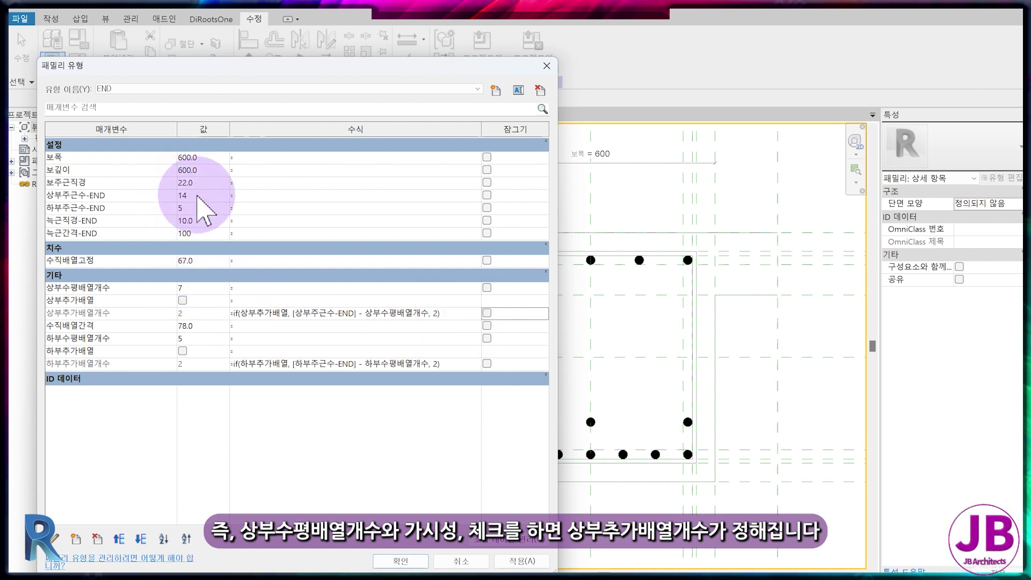
click(182, 300)
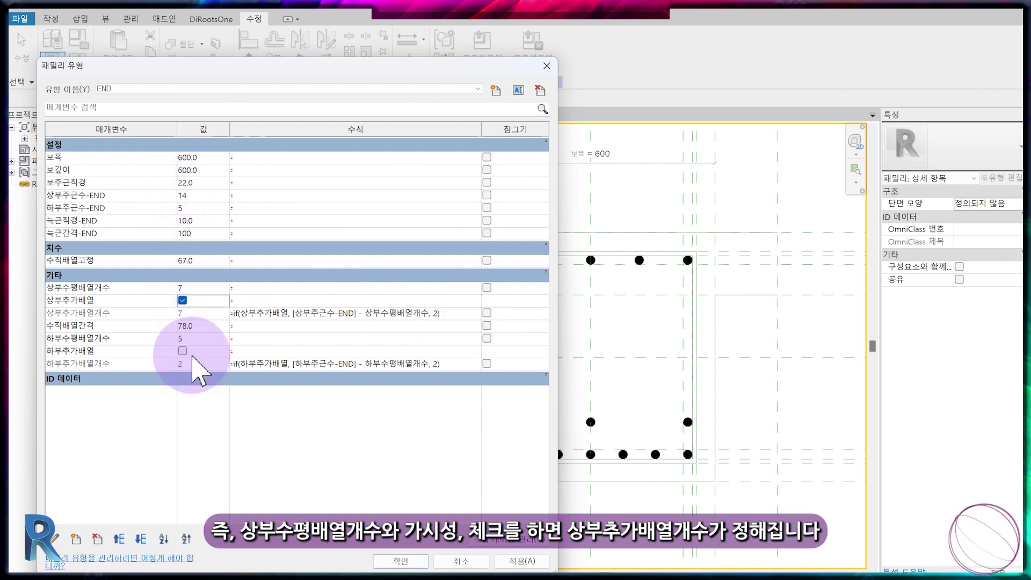
click(543, 560)
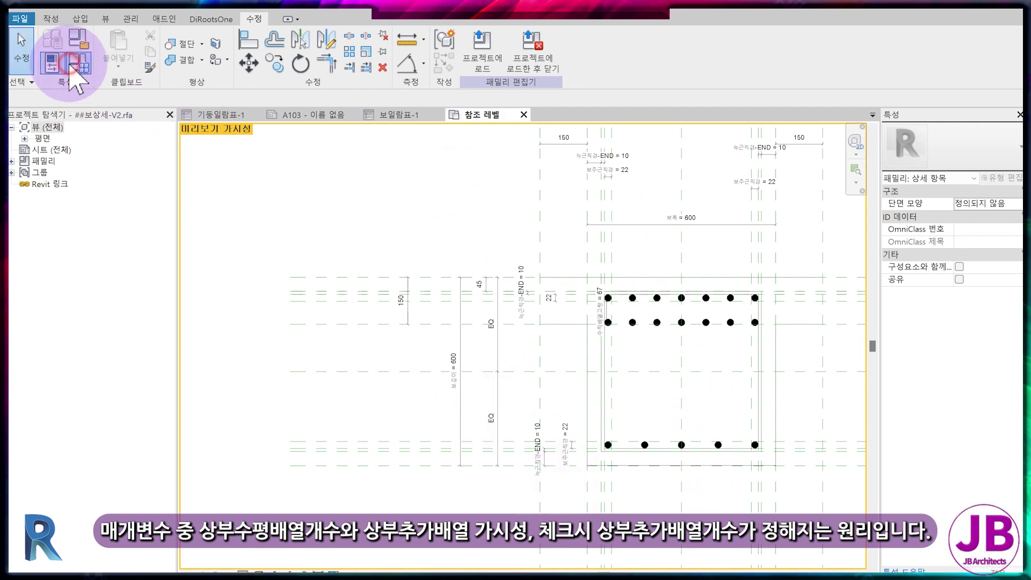
Switch the family back to the CEN type to show its five top bars and extra bottom row
click(70, 64)
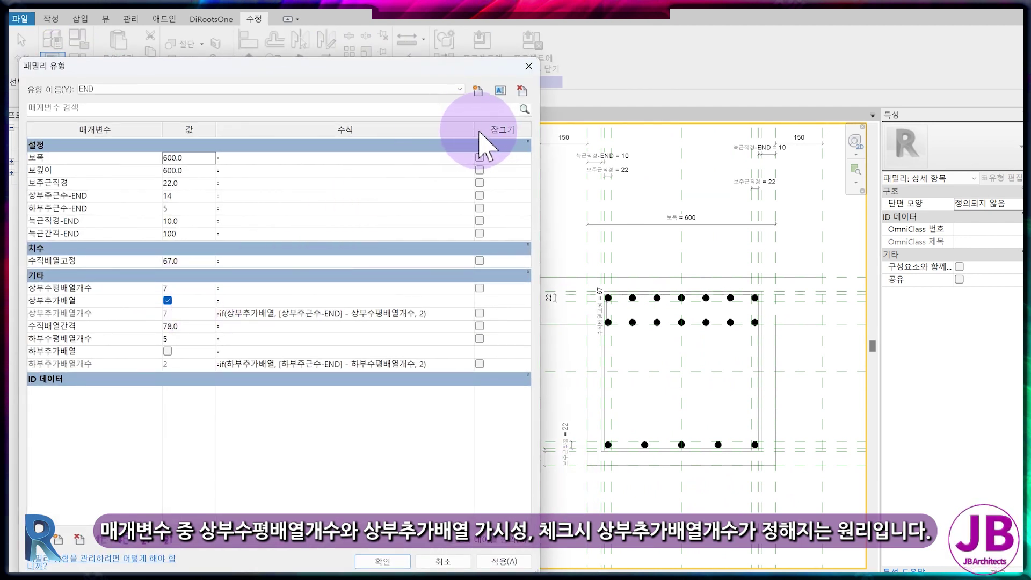
drag(539, 215, 392, 215)
drag(208, 66, 299, 69)
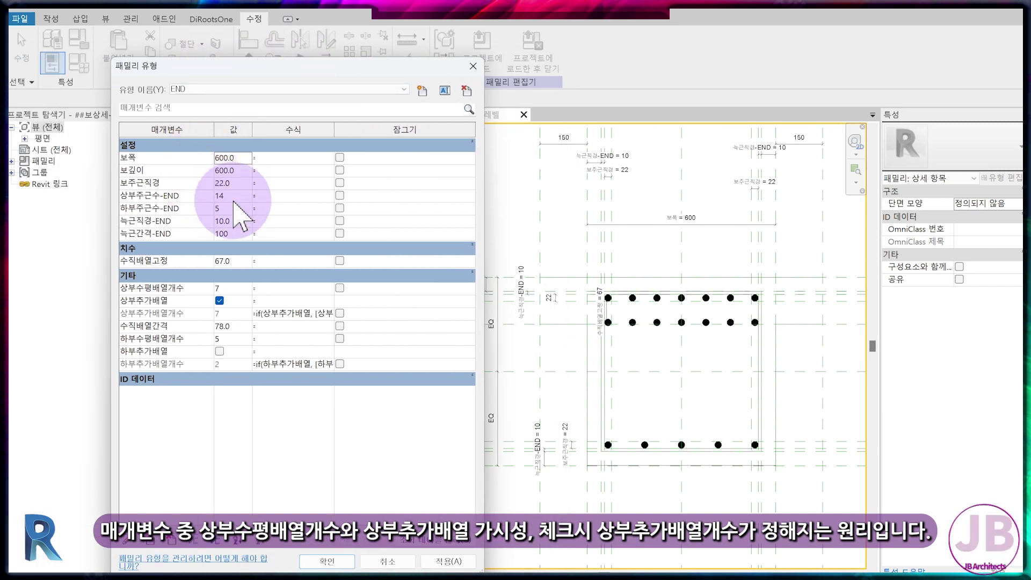
click(232, 88)
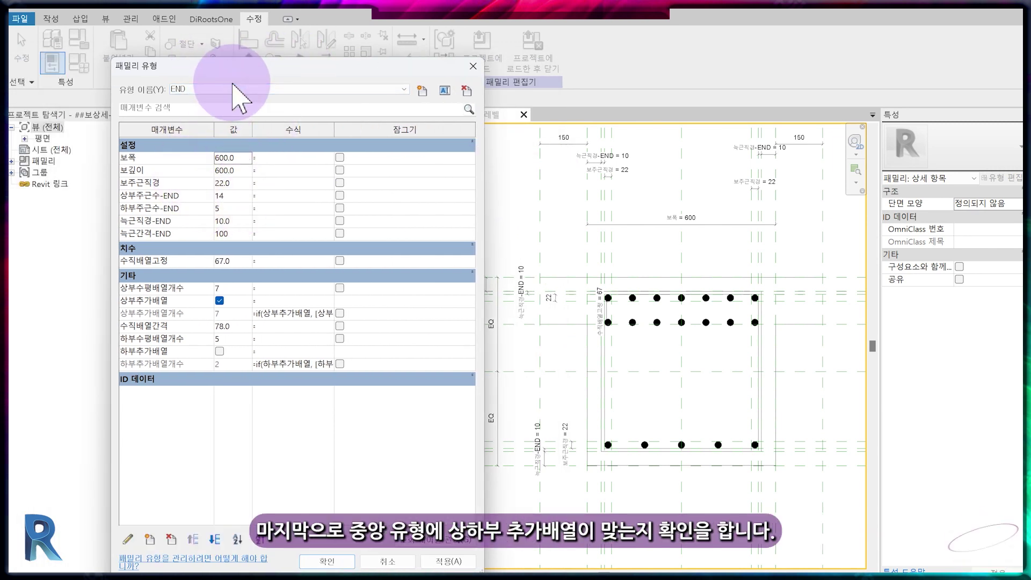
click(233, 98)
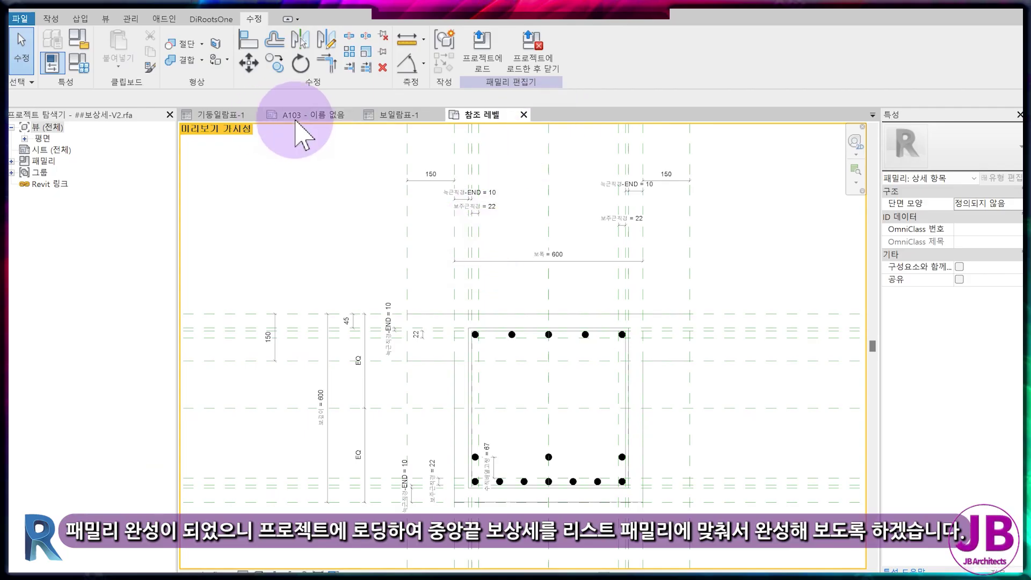
Close the A103 and 기둥일람표-1 views, view 보일람표-1, and load the family into the project
click(294, 115)
click(354, 114)
click(236, 115)
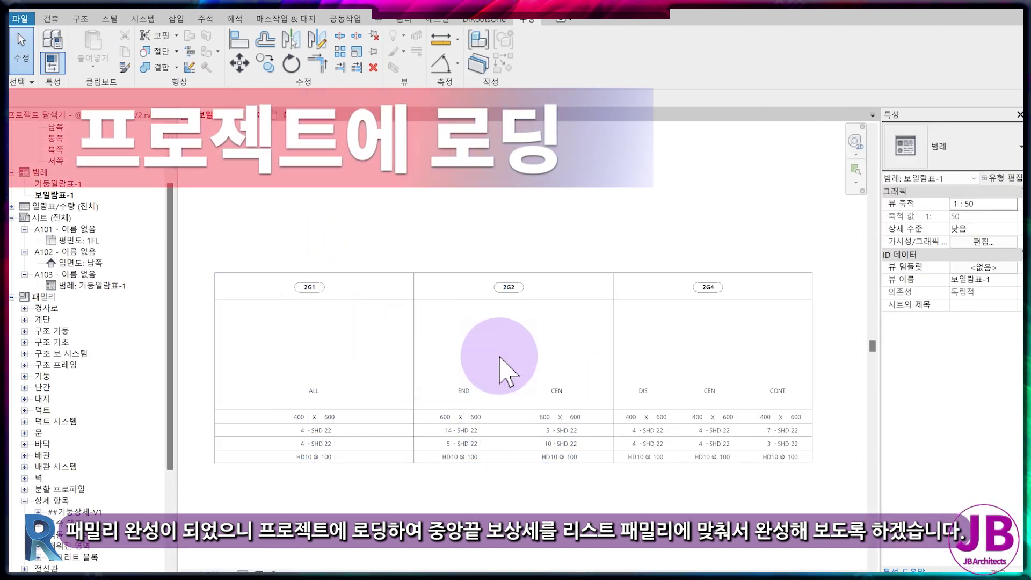
click(299, 114)
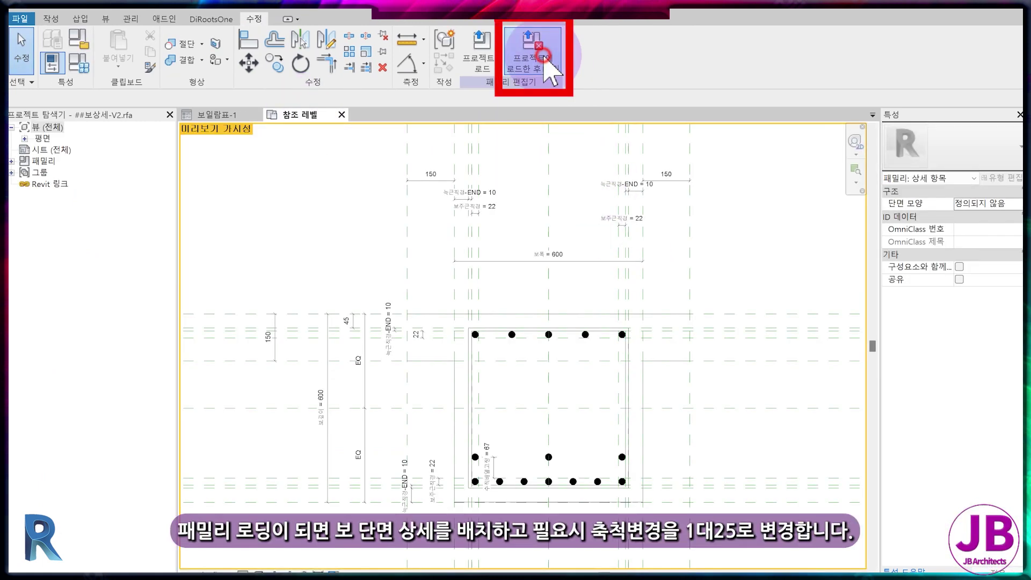
click(548, 67)
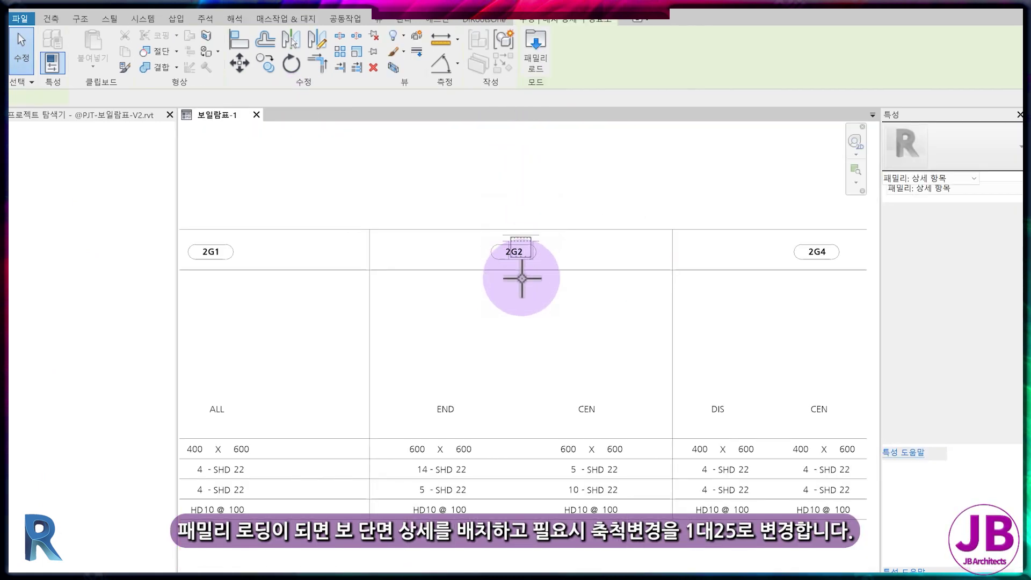
Place the beam detail in the 2G2 block and copy it into the END column
click(592, 347)
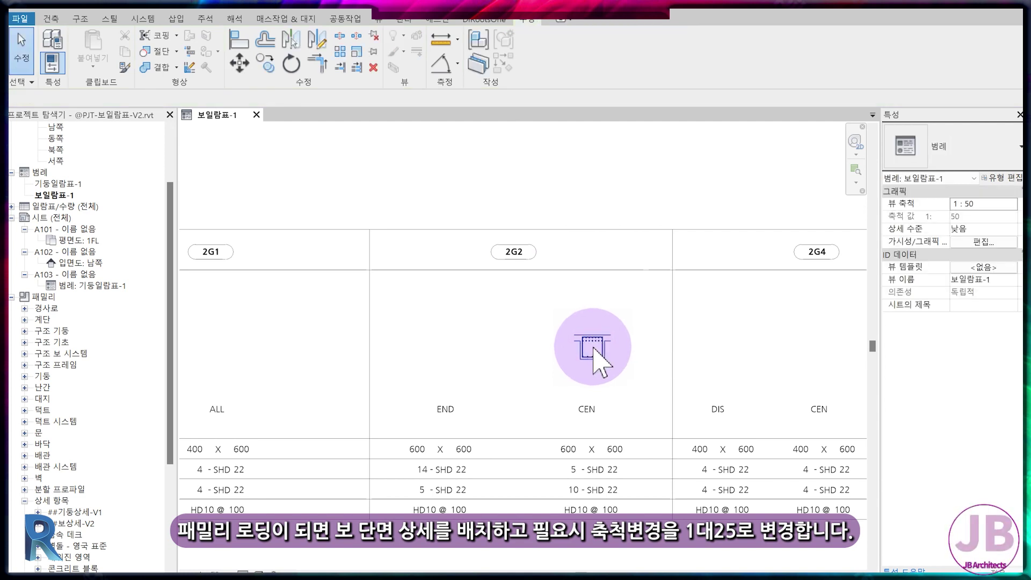
key(c)
key(o)
click(594, 299)
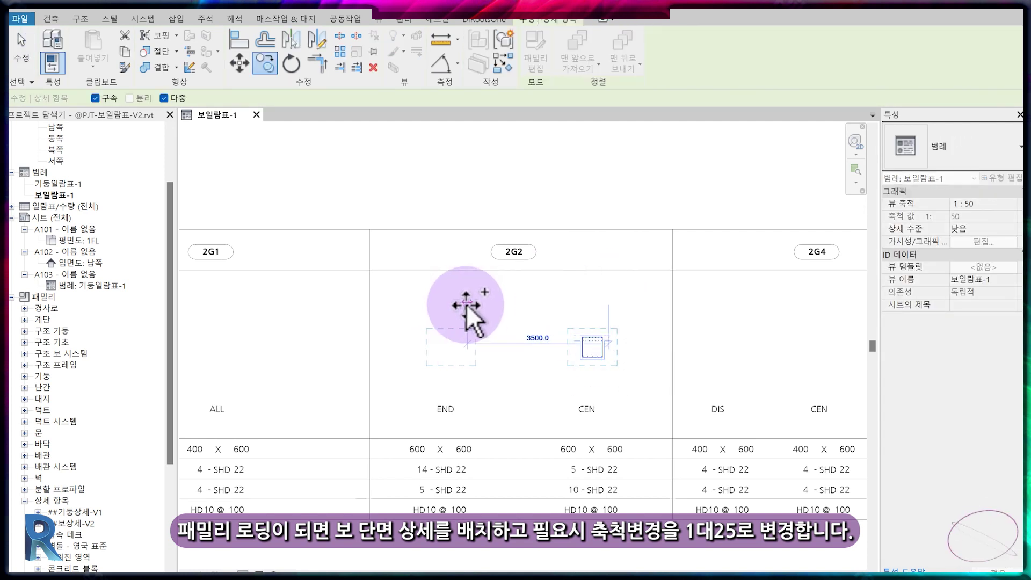
click(465, 304)
key(Escape)
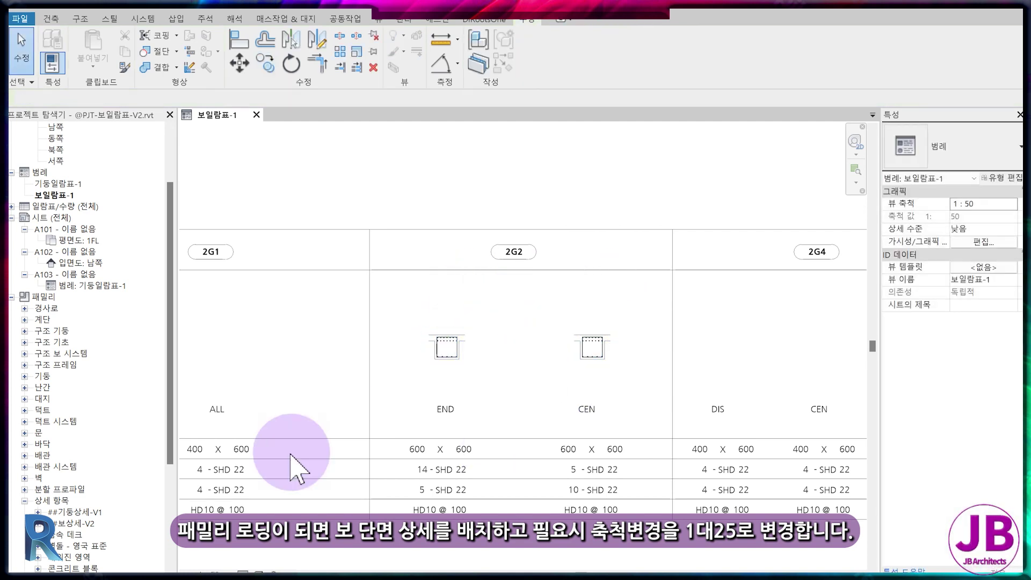
Set the legend scale to 1:25, then move 2G2 beside 2G1 and 2G4 beside 2G2
click(207, 573)
click(227, 456)
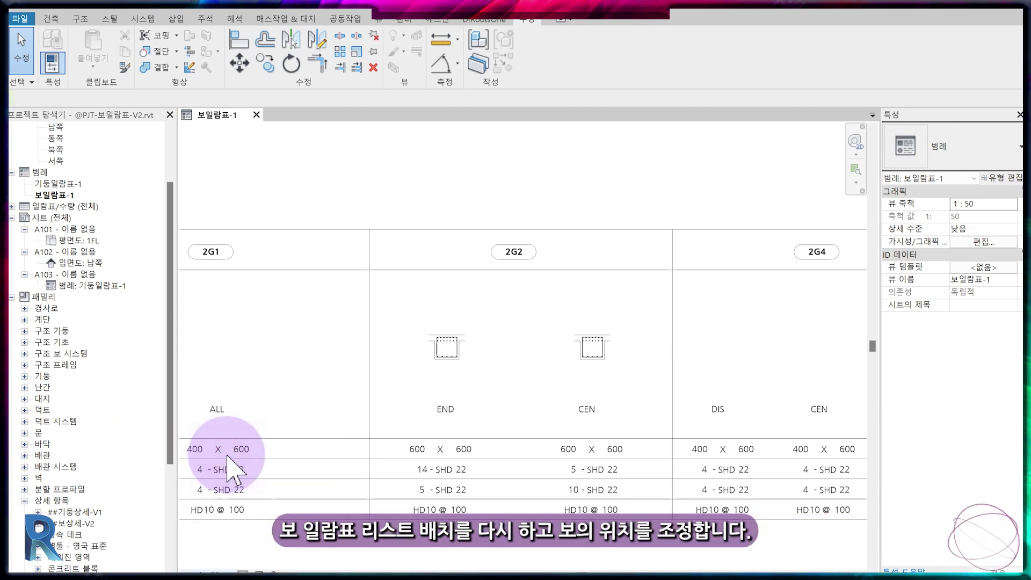
click(481, 353)
drag(481, 353, 329, 353)
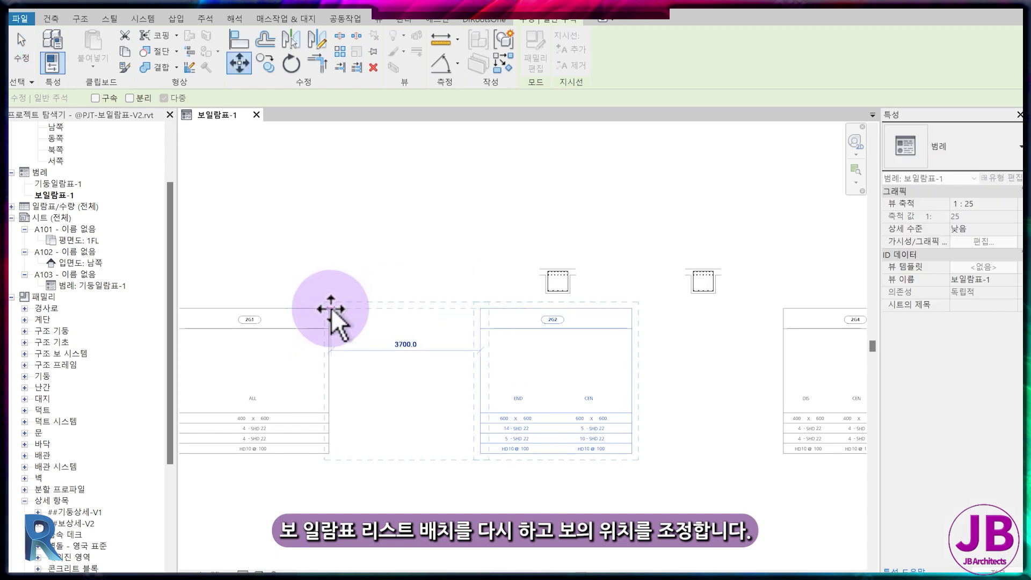
scroll(322, 303, up, 2)
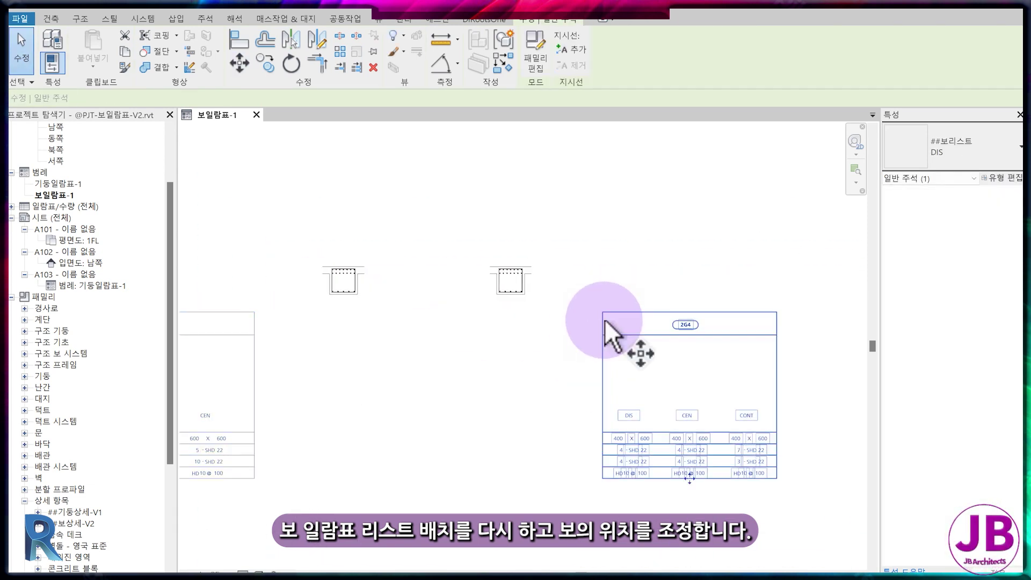
drag(610, 333, 241, 334)
click(447, 257)
drag(396, 175, 856, 271)
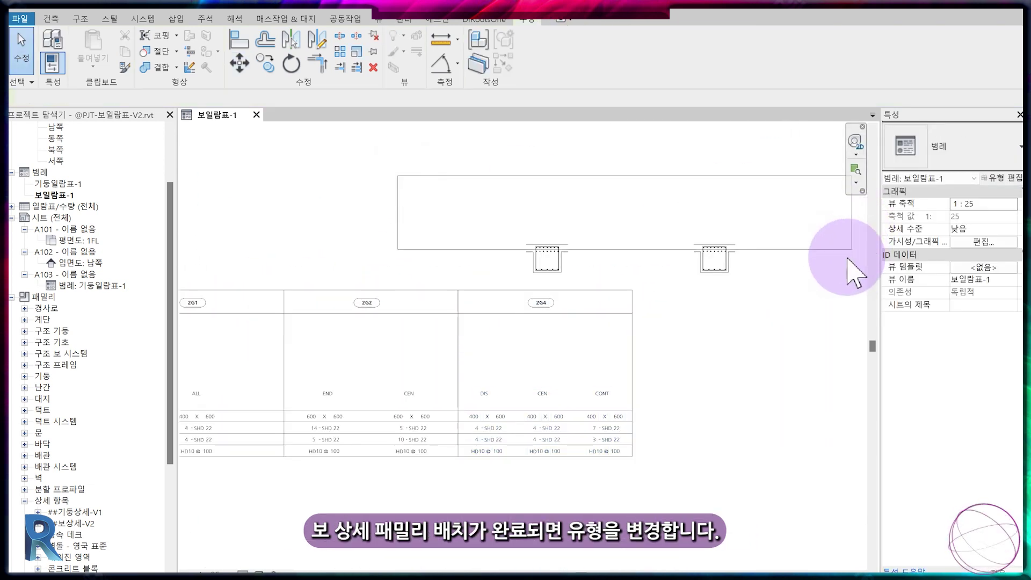
Move both placed beam details into the 2G2 schedule block
key(m)
key(v)
drag(586, 277, 343, 330)
click(343, 331)
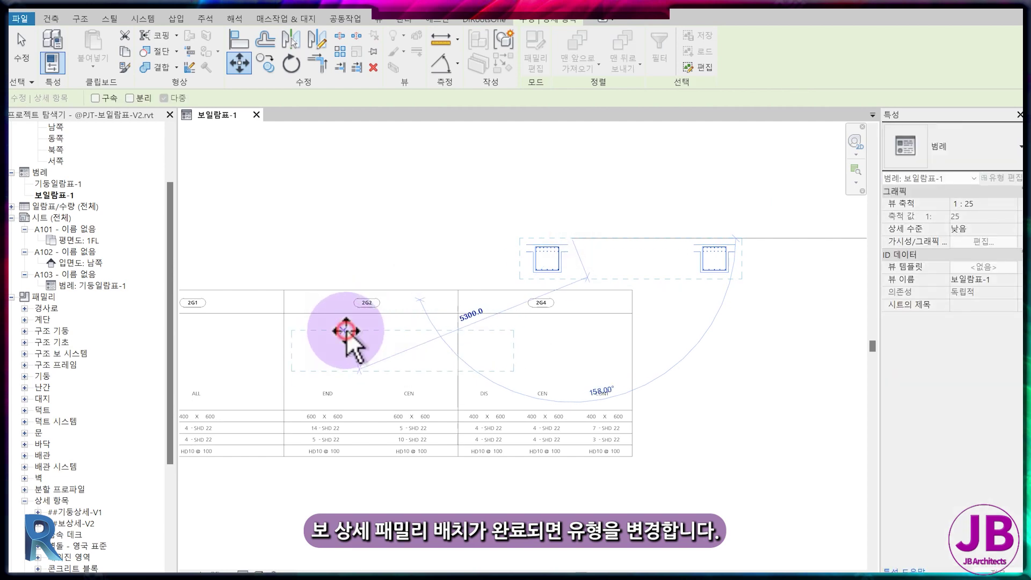
scroll(731, 373, up, 3)
Move the stray detail under 2G2's CEN heading and align the END detail
click(722, 335)
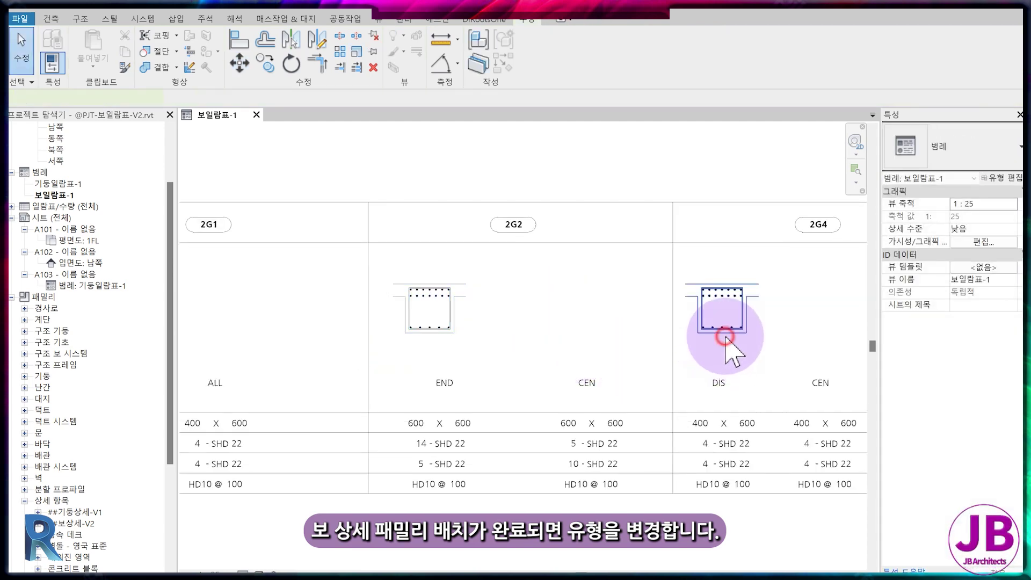
key(m)
key(v)
click(590, 343)
click(477, 333)
key(m)
key(v)
click(487, 354)
scroll(487, 355, up, 2)
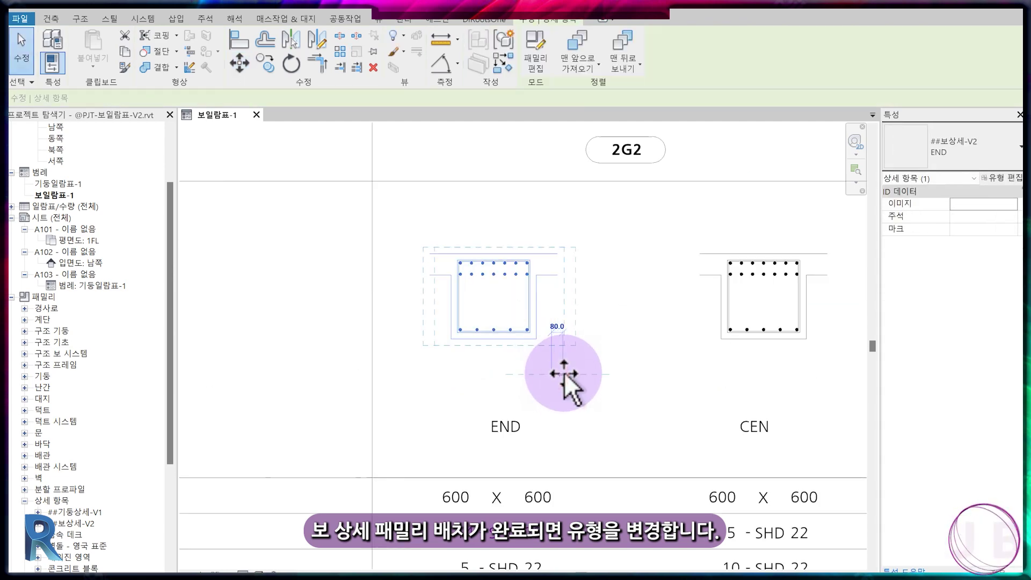
Change the right-hand beam detail to the CEN type
click(805, 323)
click(983, 165)
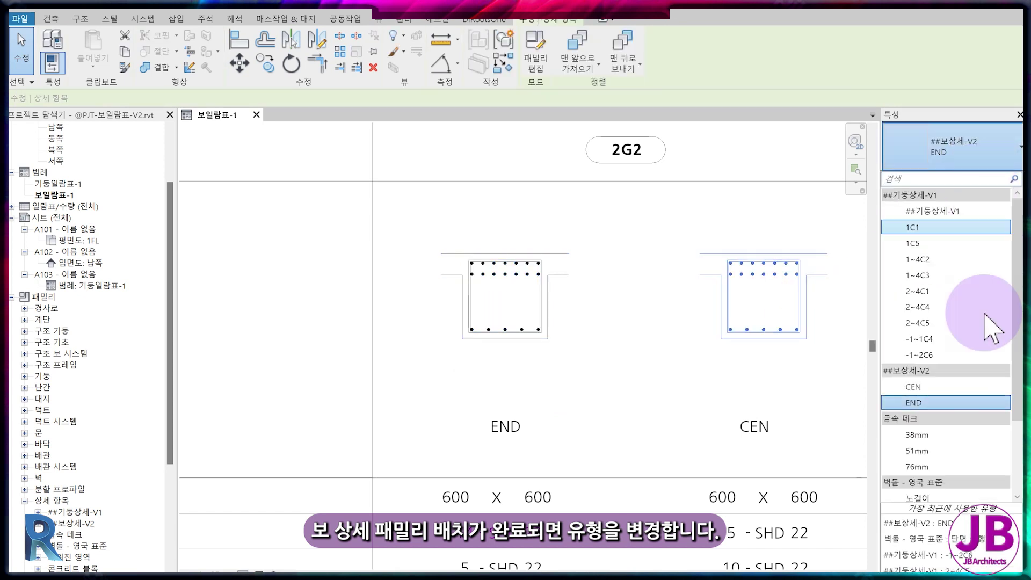
click(950, 392)
click(659, 354)
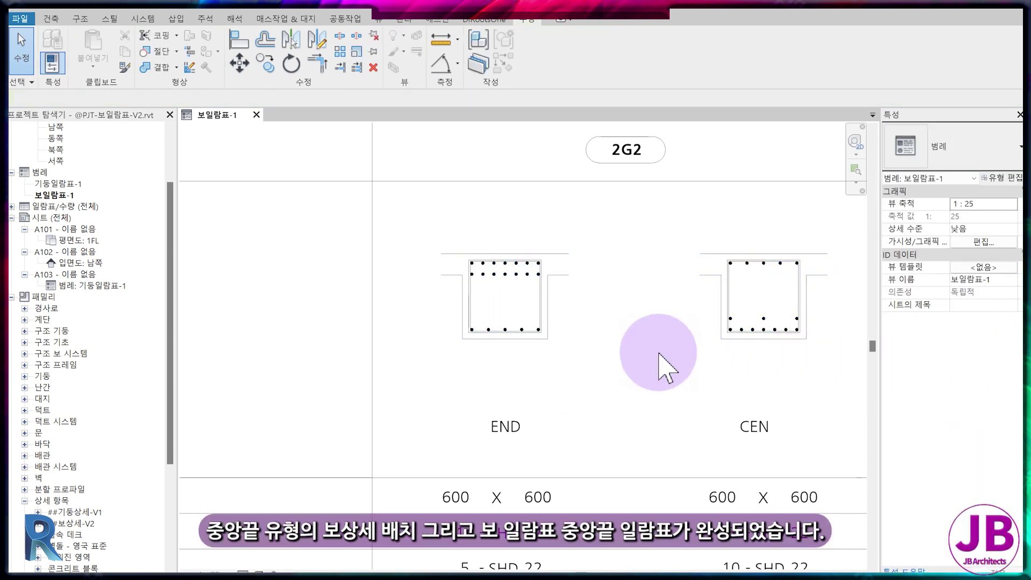
Lower both beam details slightly within the 2G2 block
scroll(660, 354, down, 2)
scroll(641, 365, up, 1)
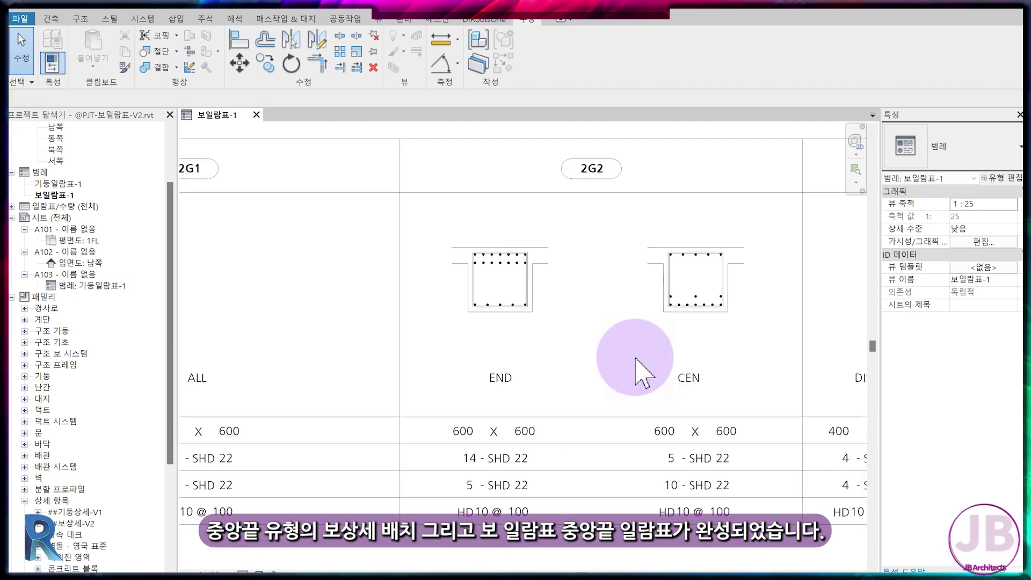
click(539, 319)
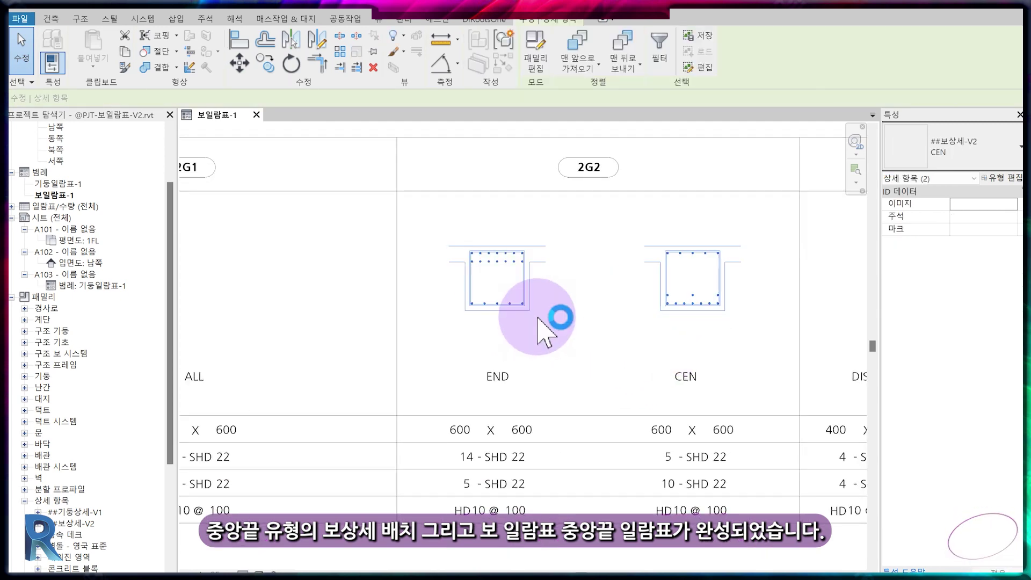
drag(594, 350, 675, 365)
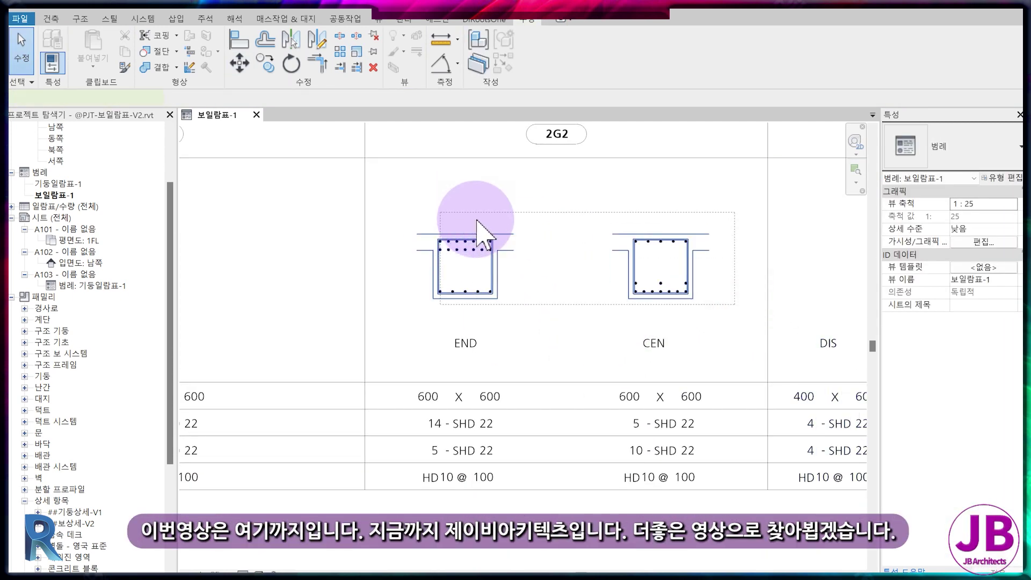
click(558, 249)
click(547, 222)
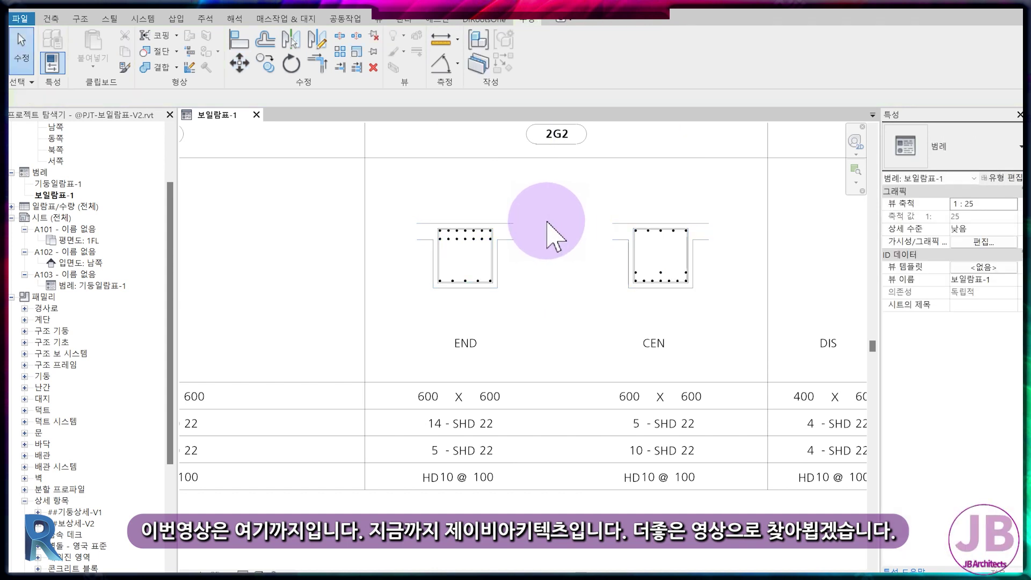